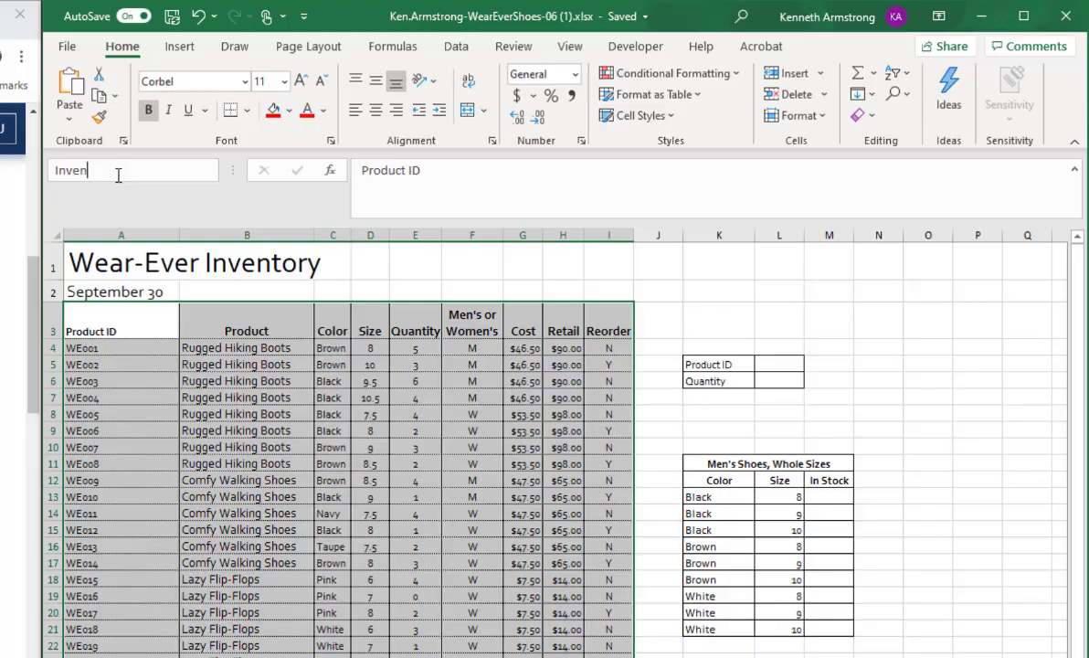
# - Name the selected range A3:I39 Inventory and enter the product ID WE006 in cell L5
pyautogui.press('Return')
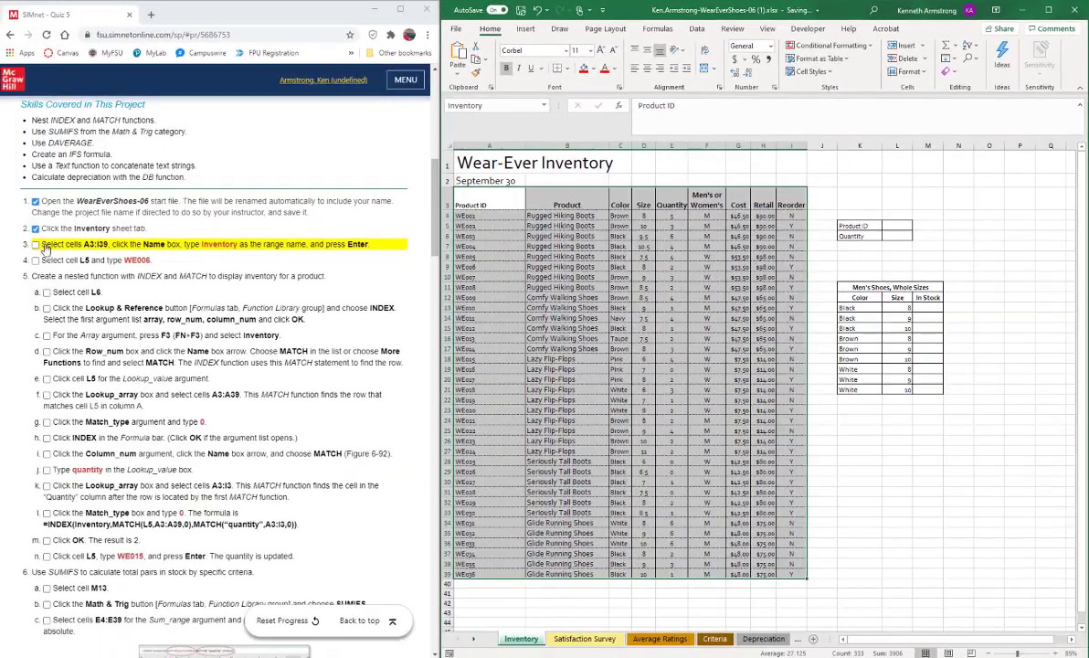
pyautogui.click(895, 227)
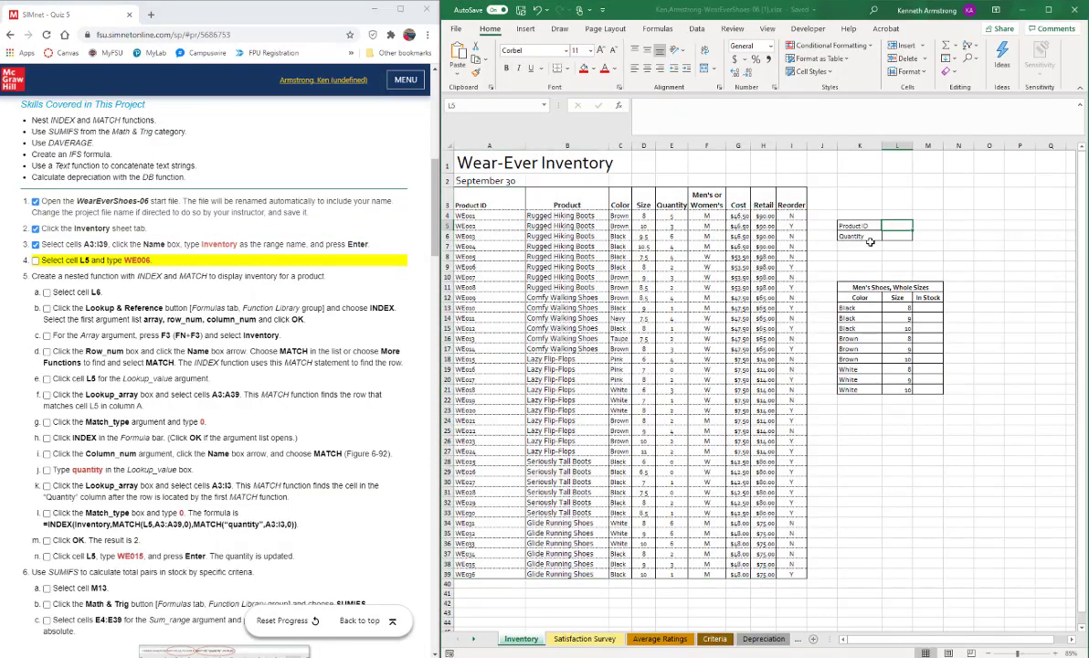
pyautogui.write('W')
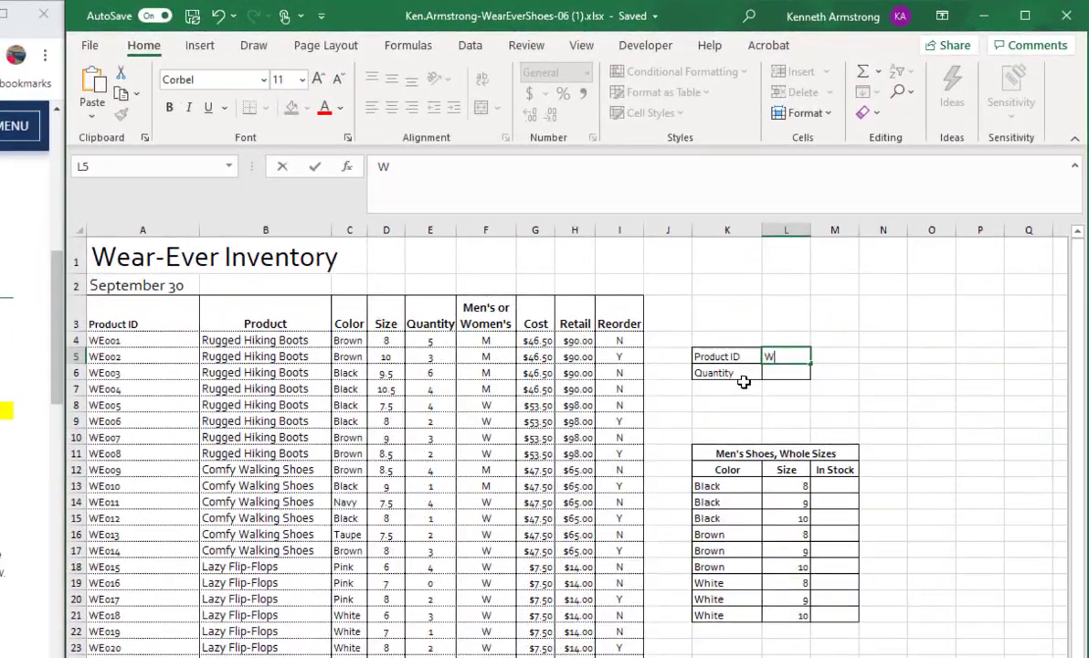
pyautogui.write('E006')
pyautogui.press('Return')
pyautogui.press('Up')
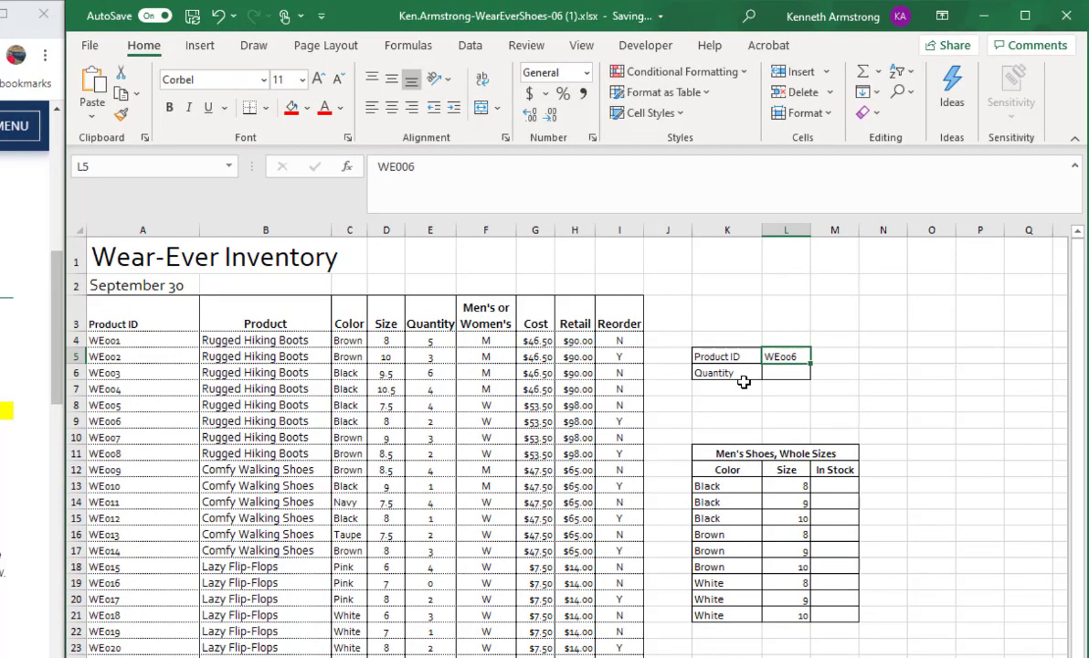
# - Start an INDEX function in cell L6 with the named range Inventory as its array
pyautogui.press('Down')
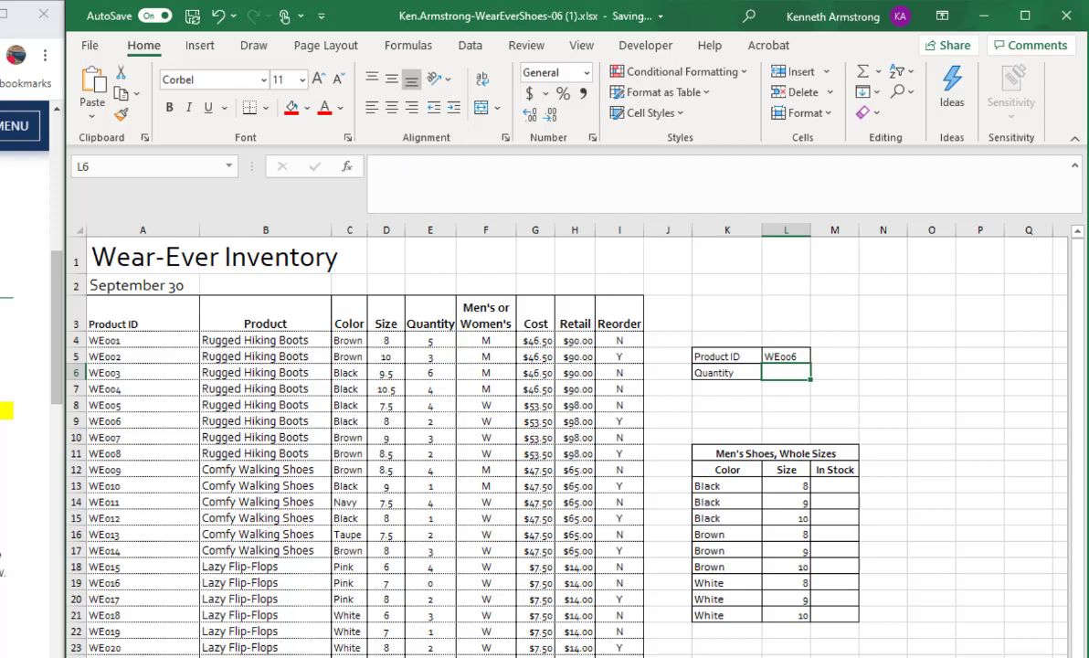
pyautogui.scroll(-3, 9, 365)
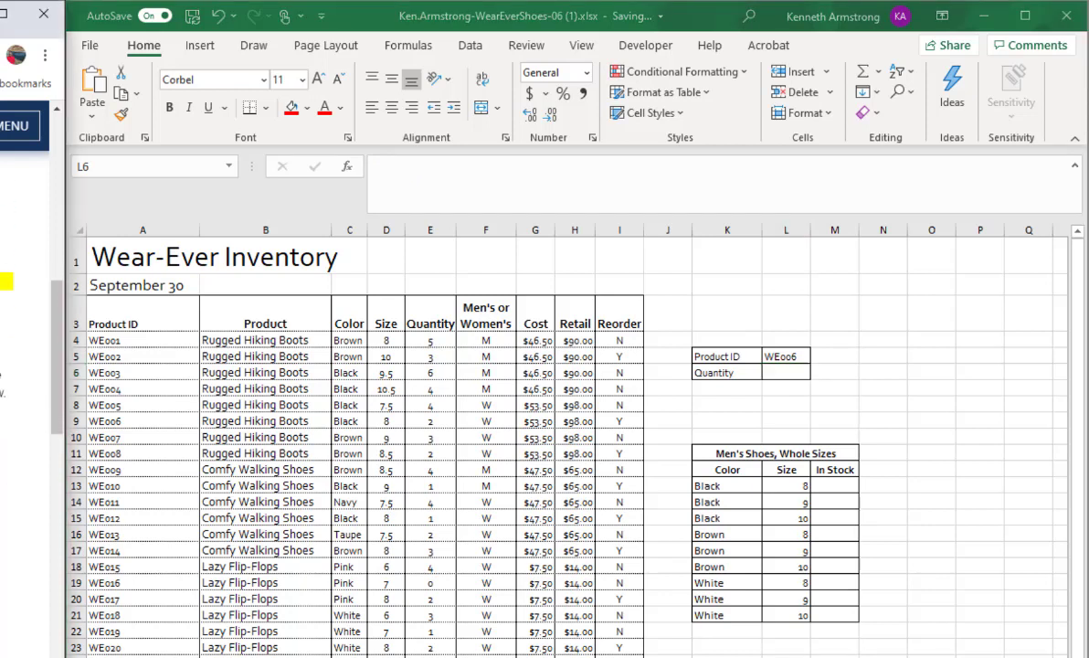
pyautogui.click(786, 370)
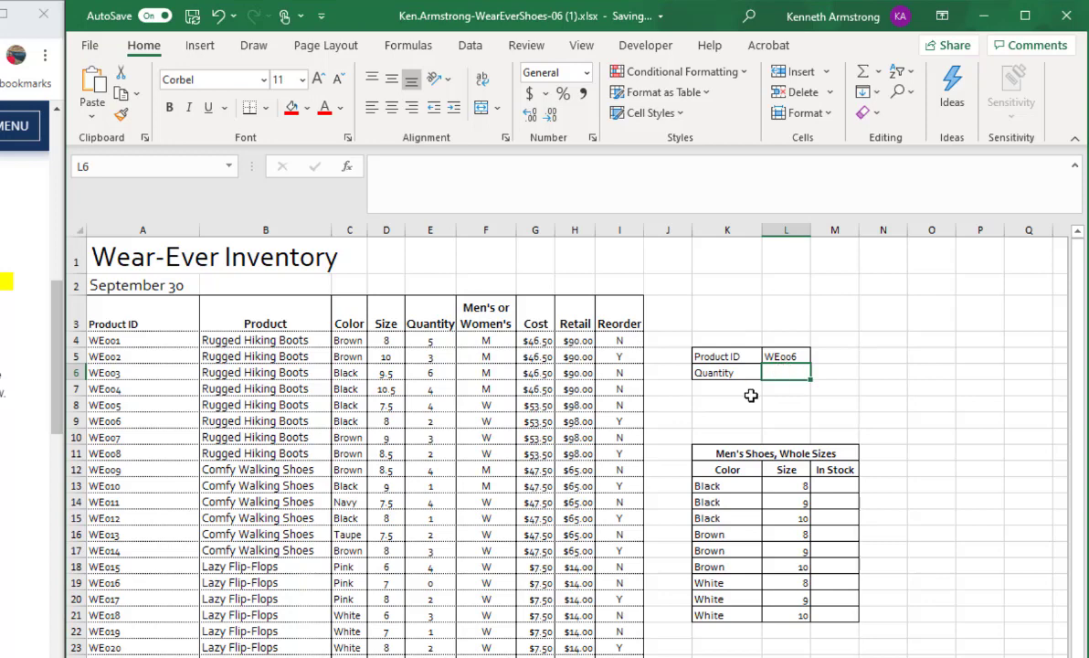
pyautogui.write('=ind')
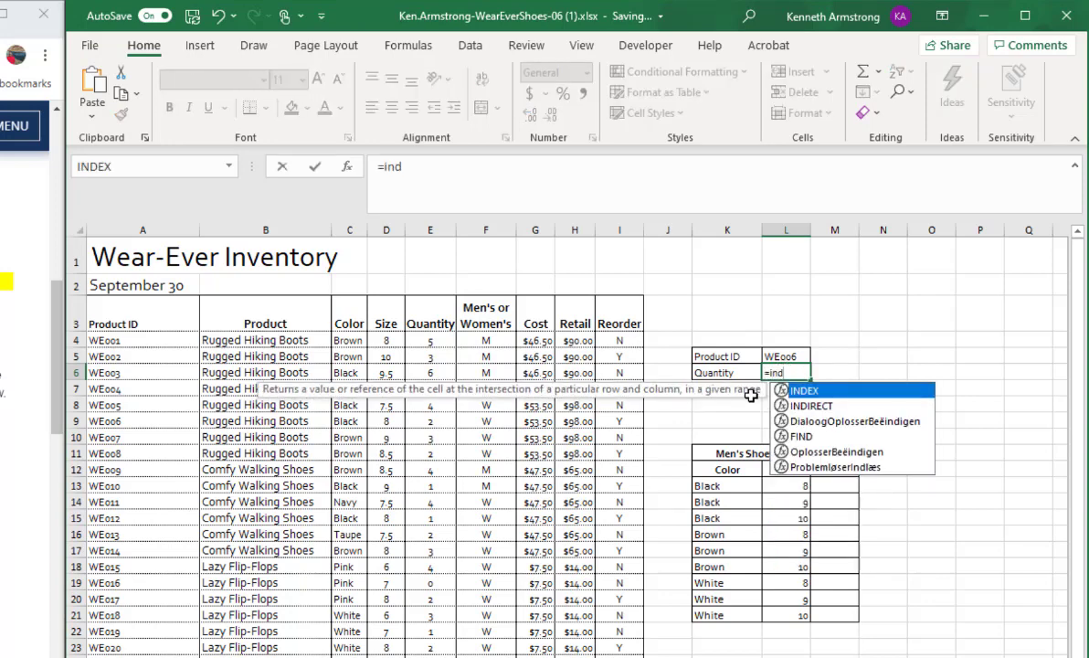
pyautogui.press('Tab')
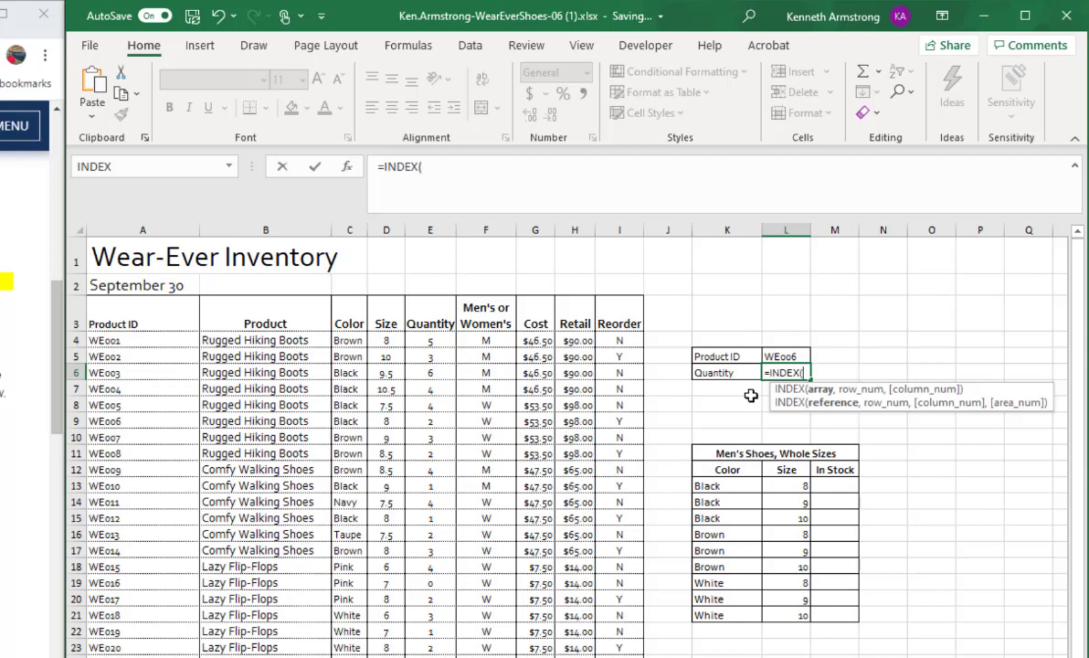
pyautogui.write('inv')
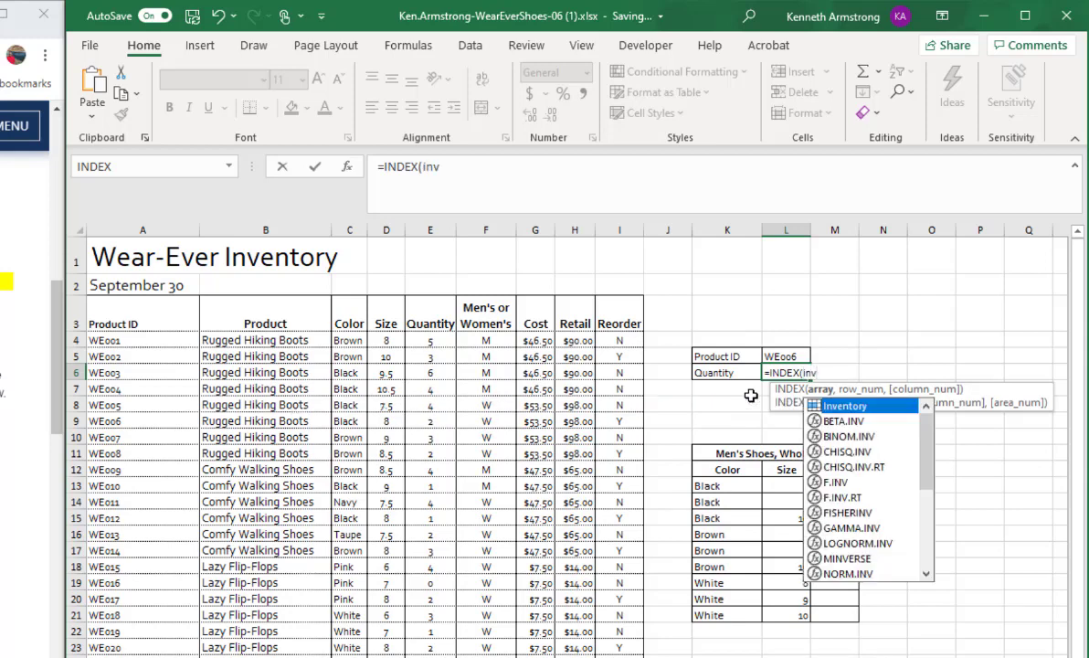
pyautogui.press('Tab')
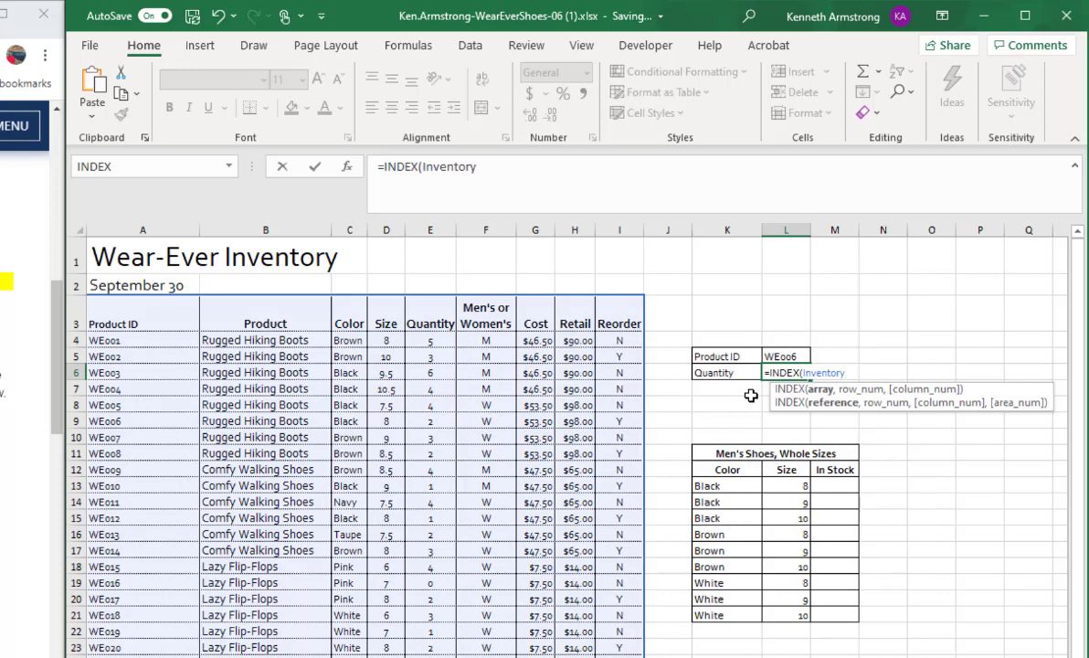
# - Add MATCH(L5,A3:A39,0) as the row number argument of the INDEX formula
pyautogui.write(',Match')
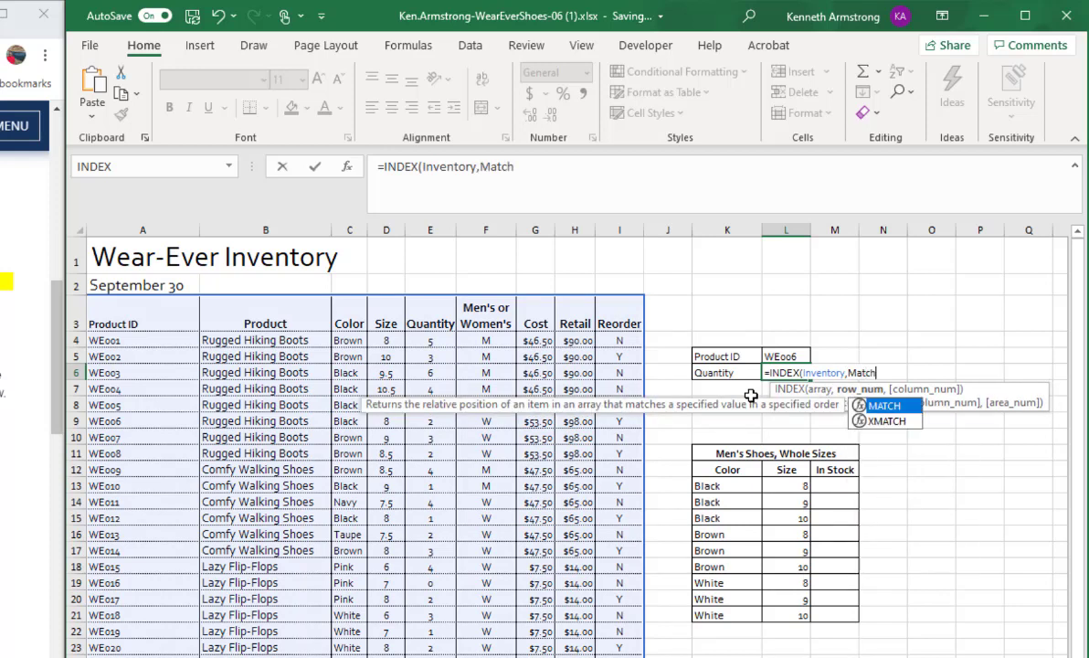
pyautogui.write('(')
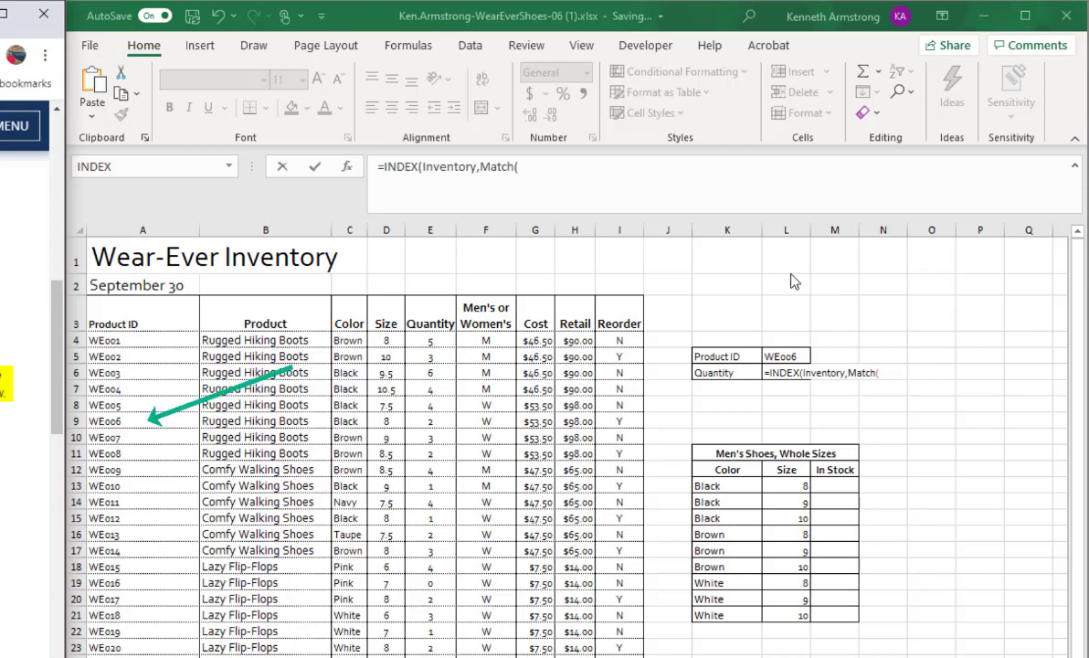
pyautogui.click(482, 167)
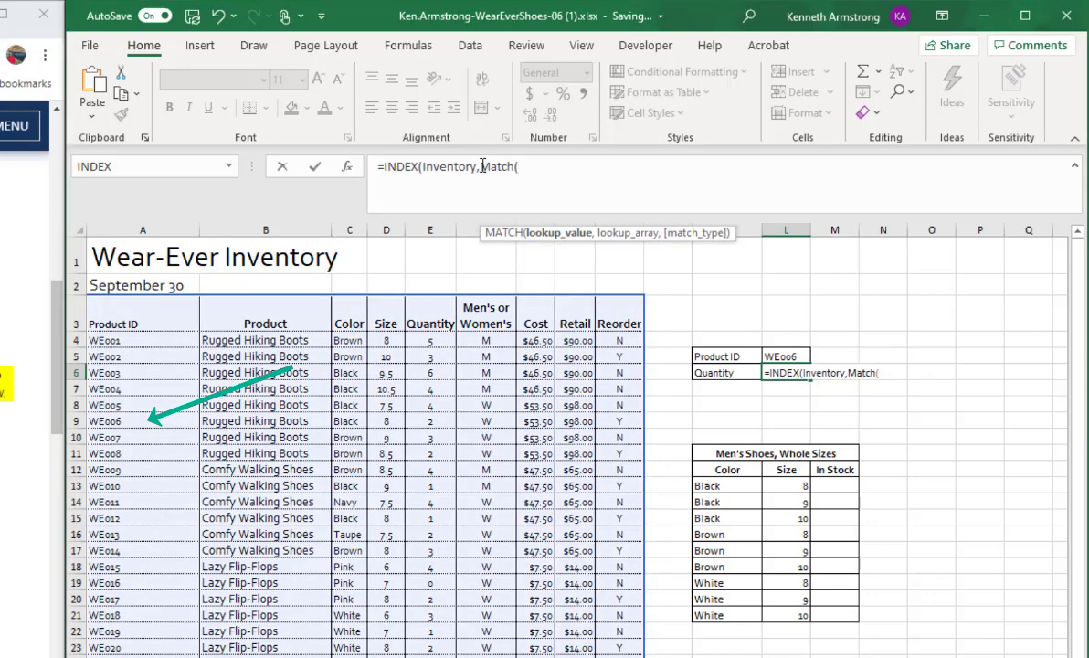
pyautogui.write('L5,')
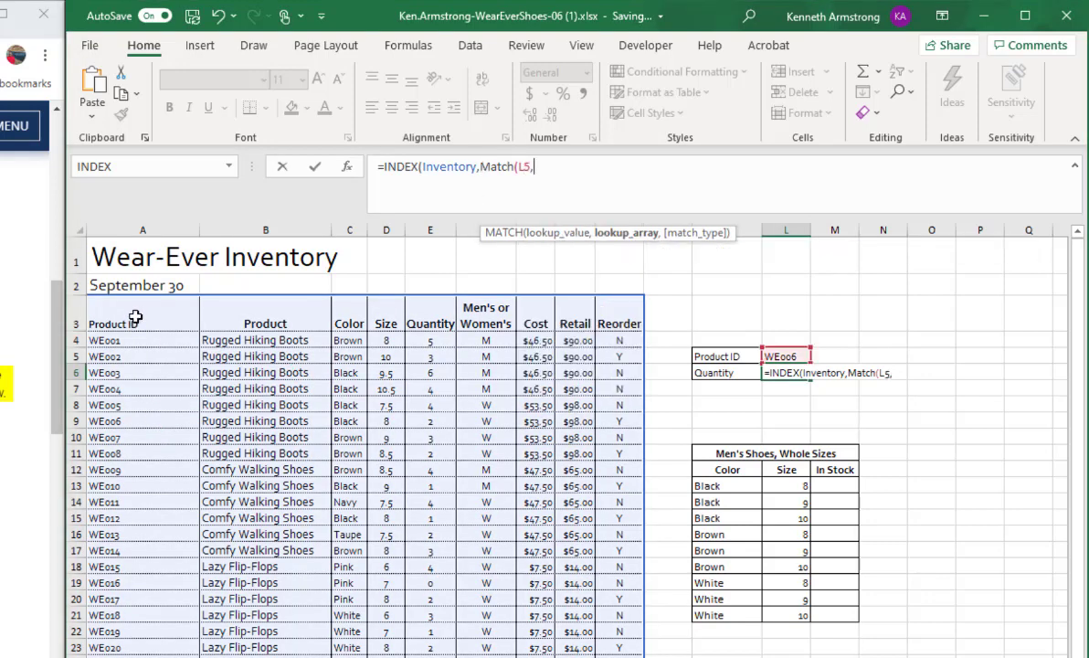
pyautogui.moveTo(125, 311); pyautogui.dragTo(127, 657)
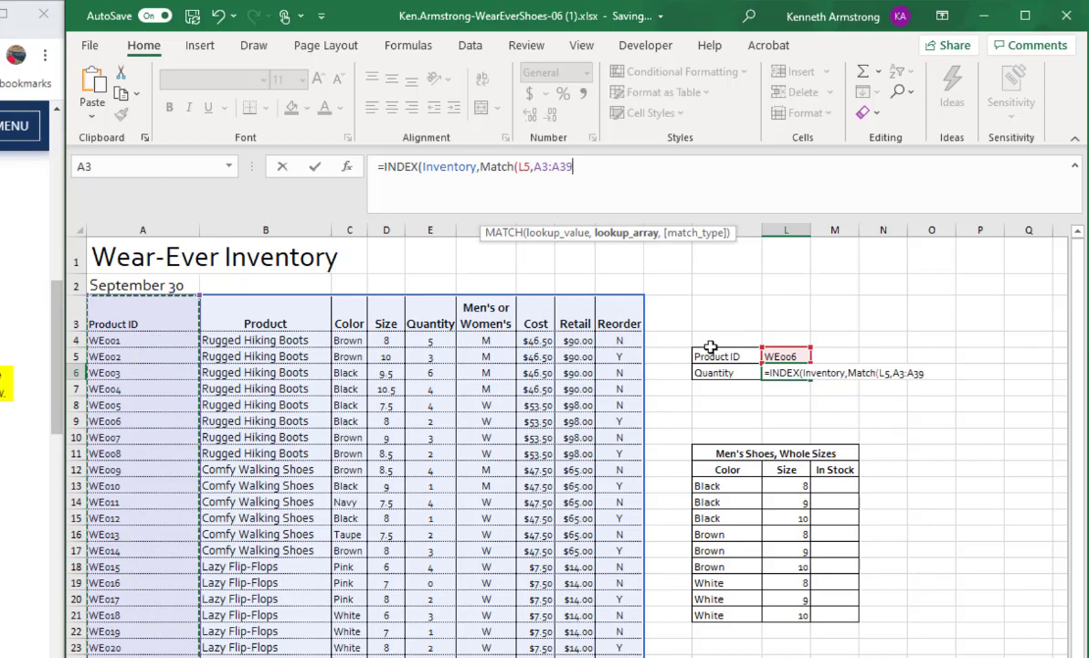
pyautogui.write(',')
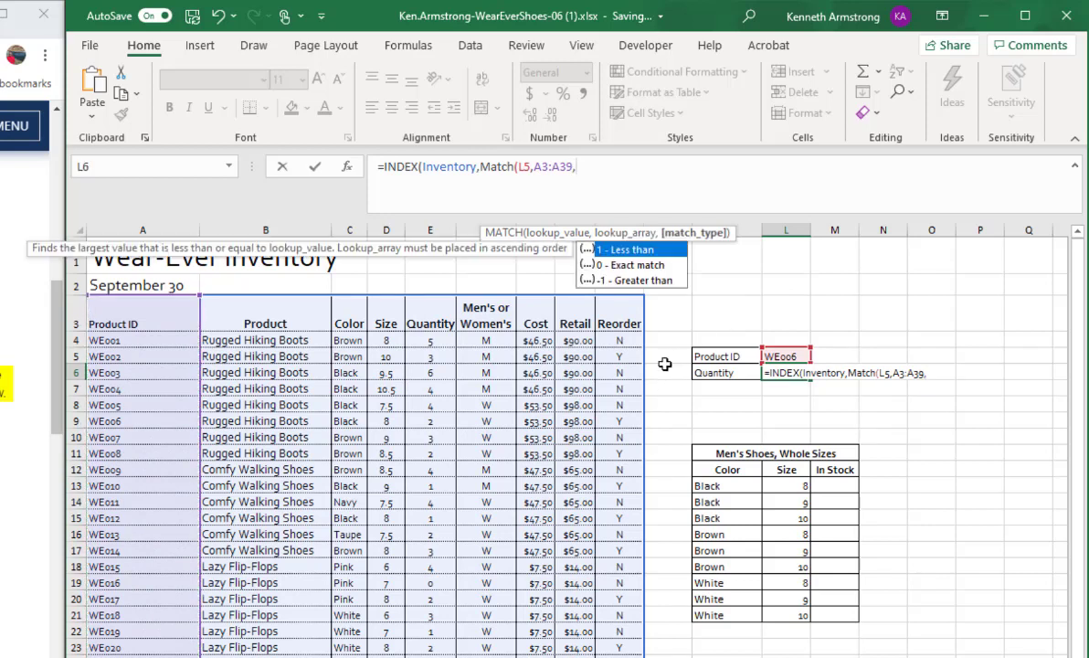
pyautogui.write('0),')
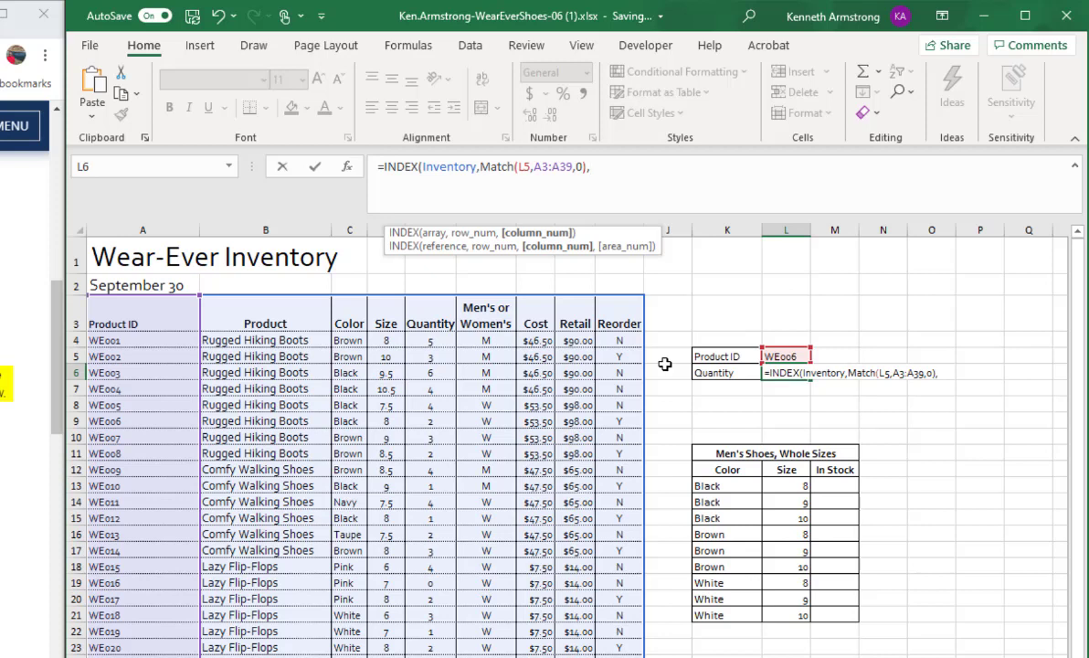
# - Add MATCH("quantity",A3:I3,0) as the column number argument and complete the INDEX formula, accepting the correction of its closing parenthesis
pyautogui.write('ma')
pyautogui.press('Tab')
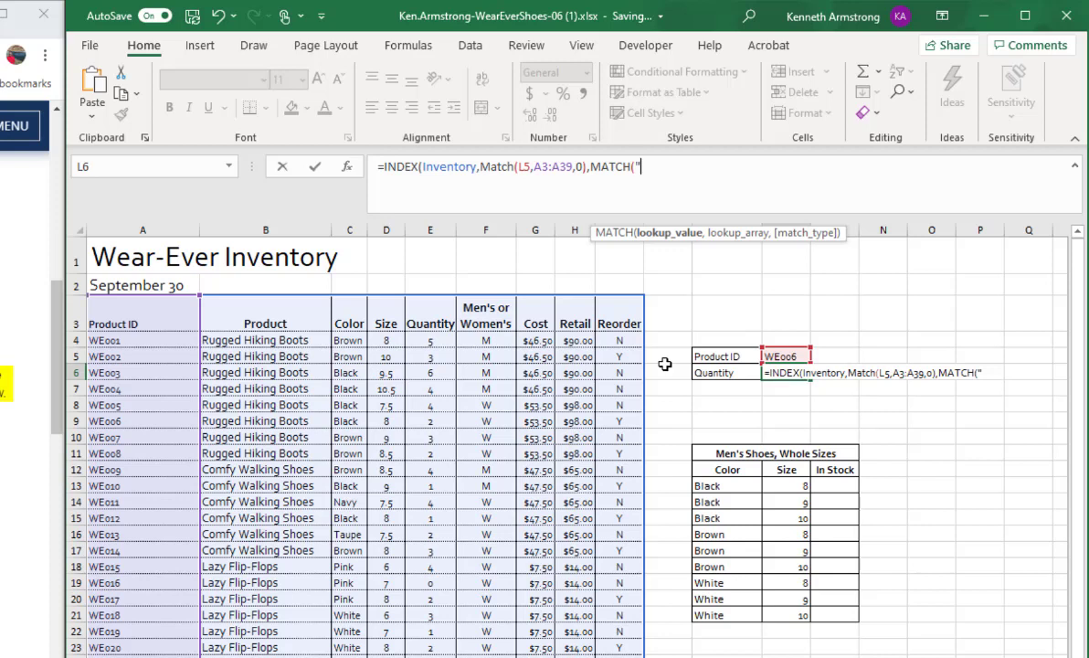
pyautogui.write('quantity')
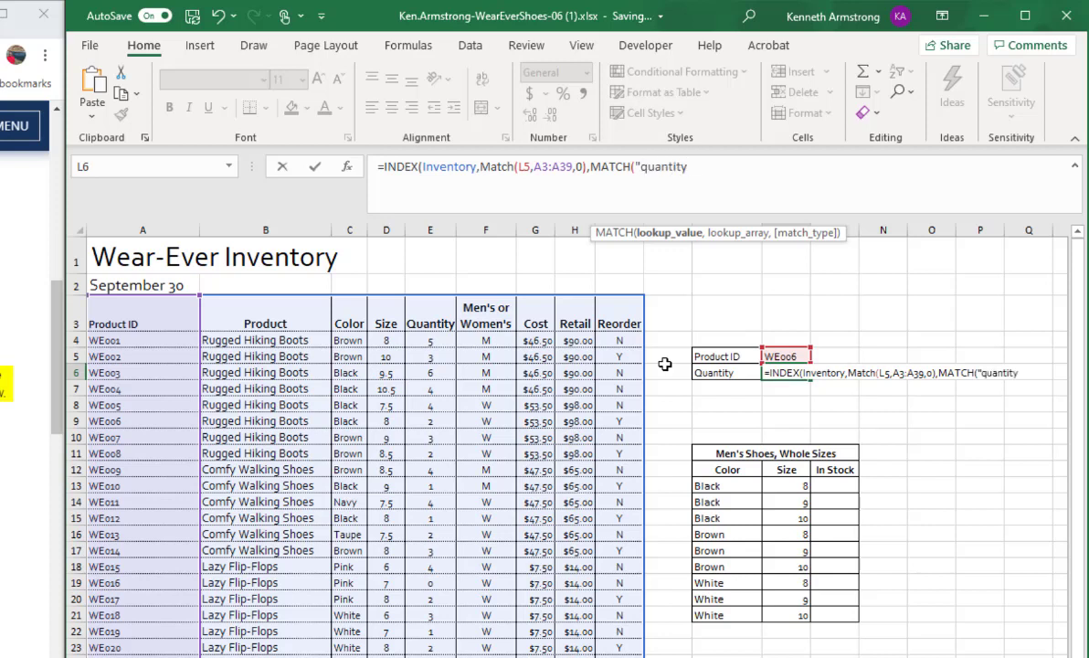
pyautogui.write('",')
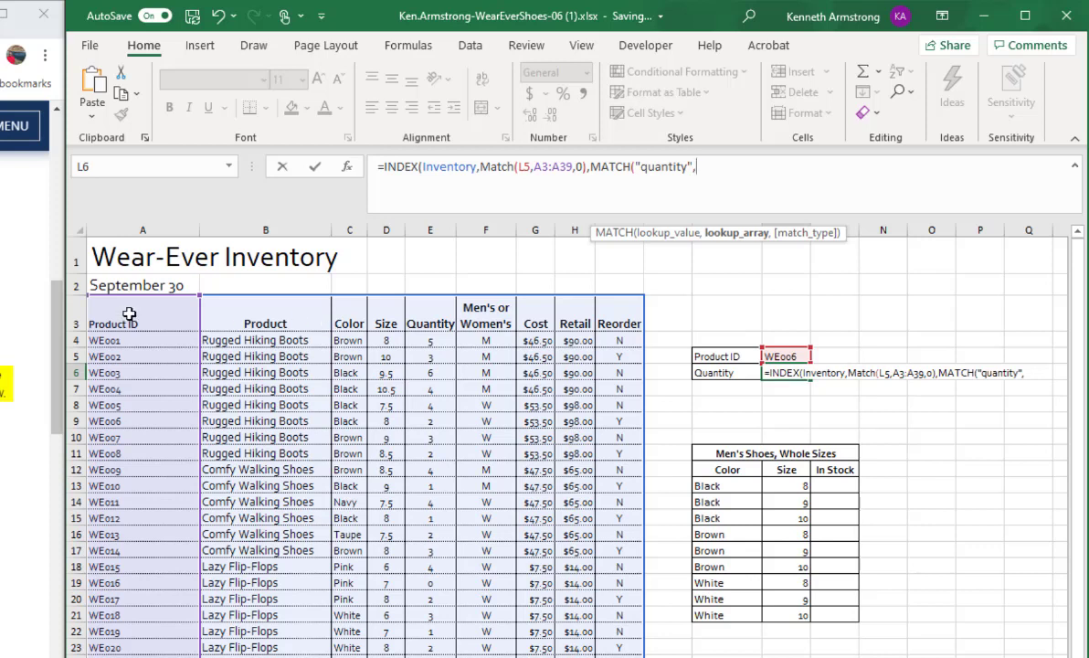
pyautogui.moveTo(129, 314); pyautogui.dragTo(621, 319)
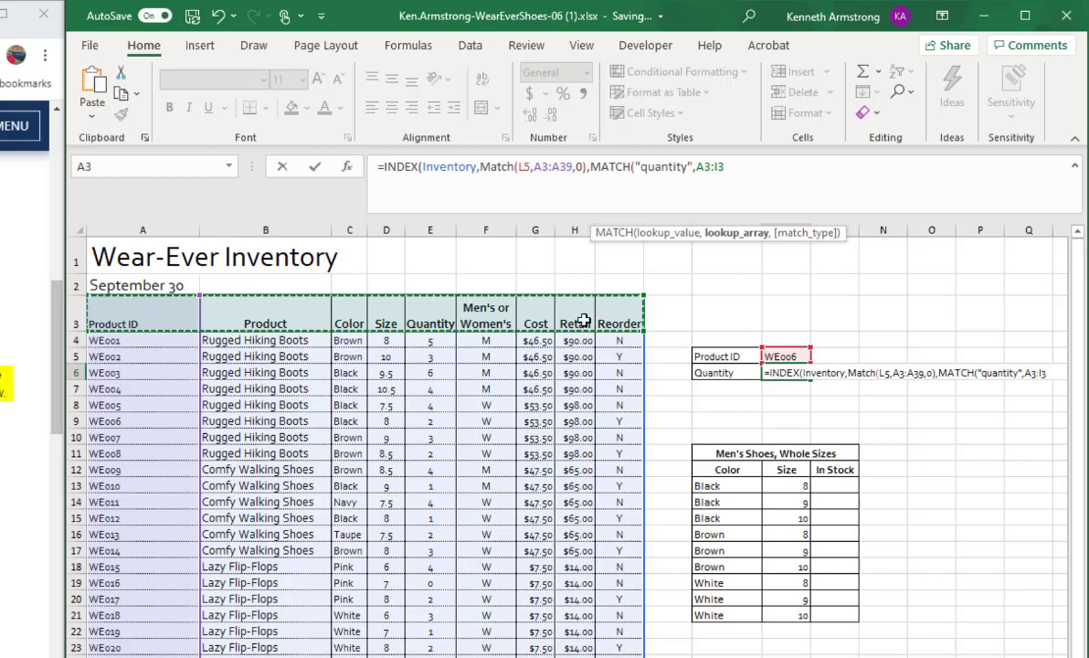
pyautogui.write(',')
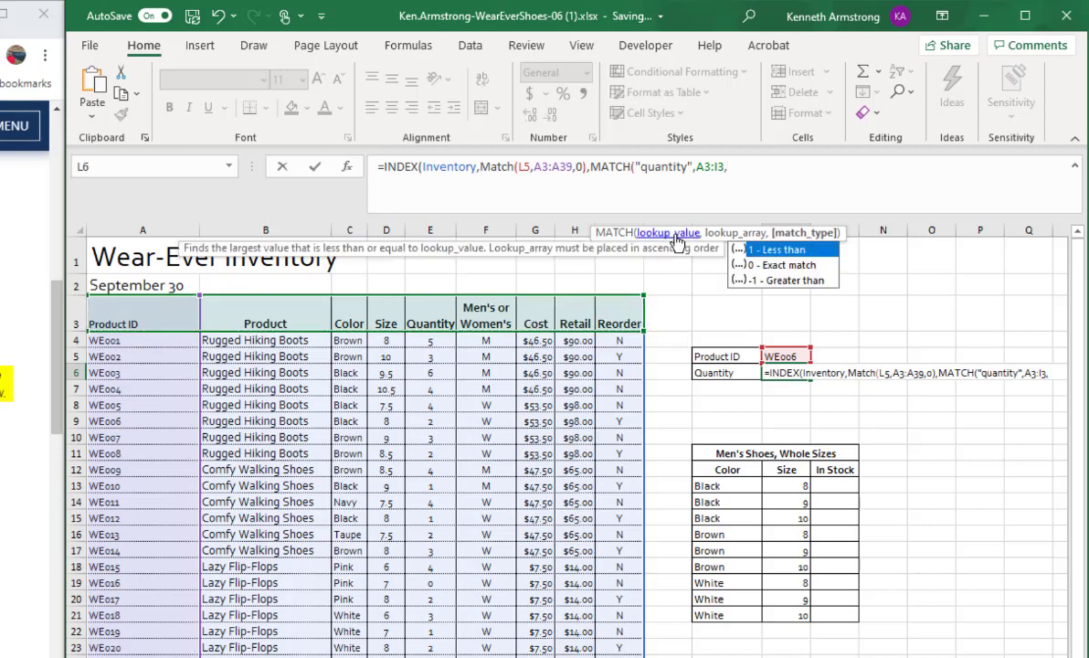
pyautogui.write('0)')
pyautogui.press('Return')
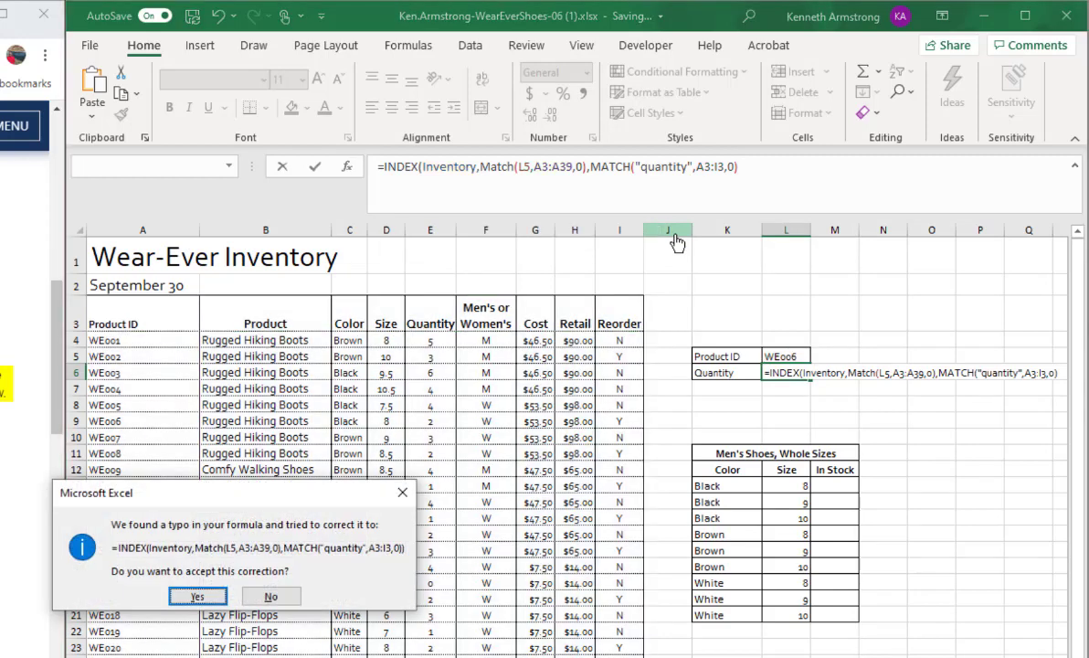
pyautogui.press('Return')
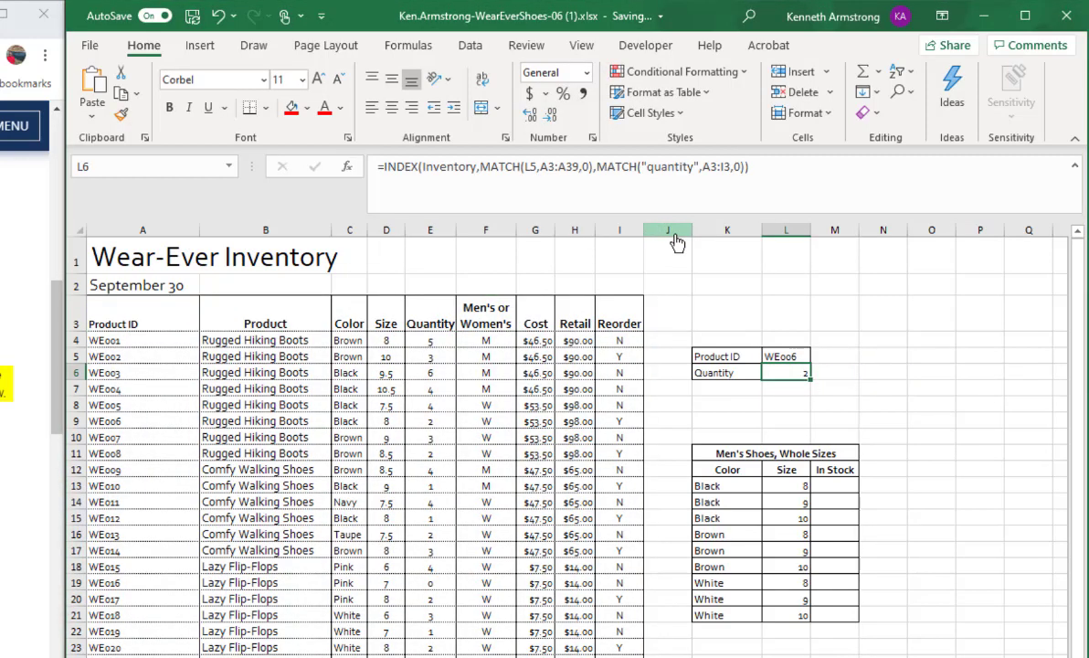
# - Change the product ID in cell L5 to WE015
pyautogui.click(782, 356)
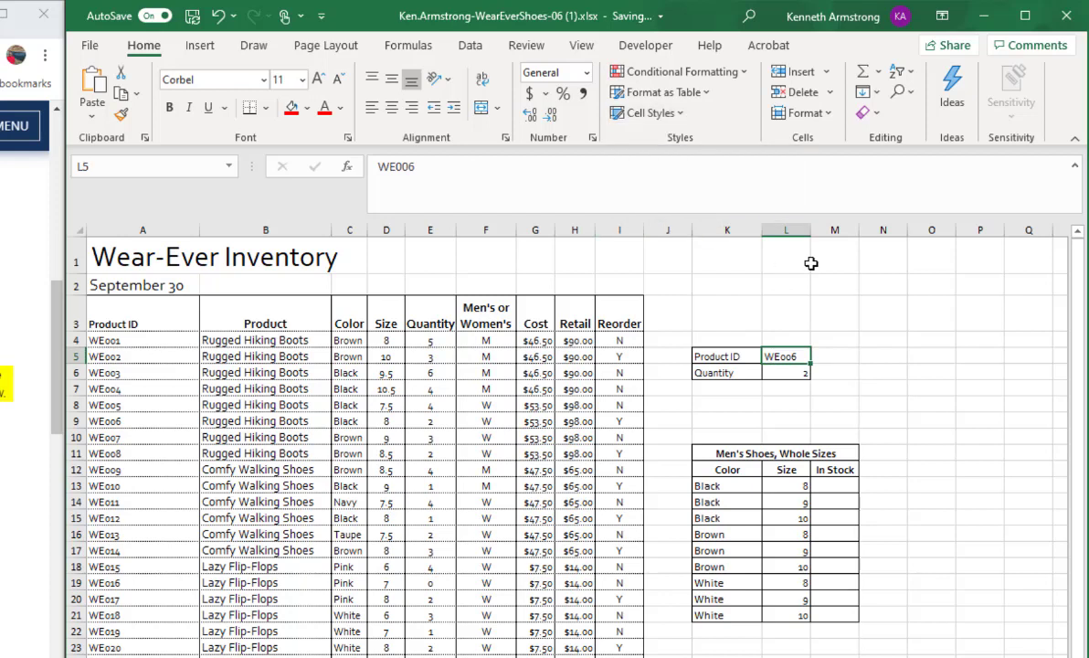
pyautogui.write('WE')
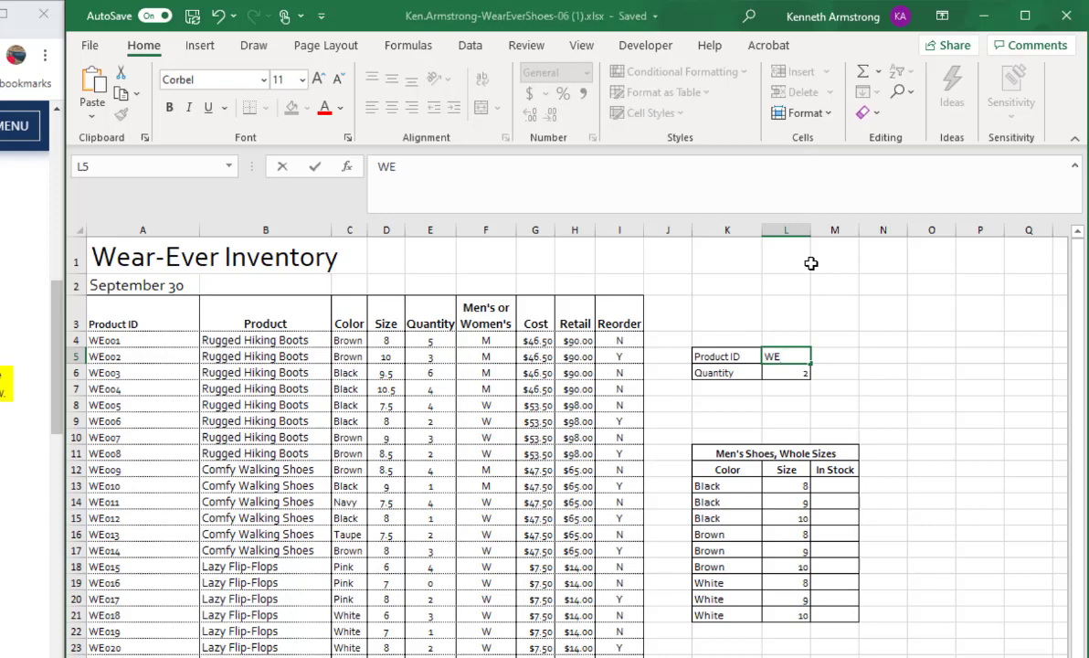
pyautogui.write('015')
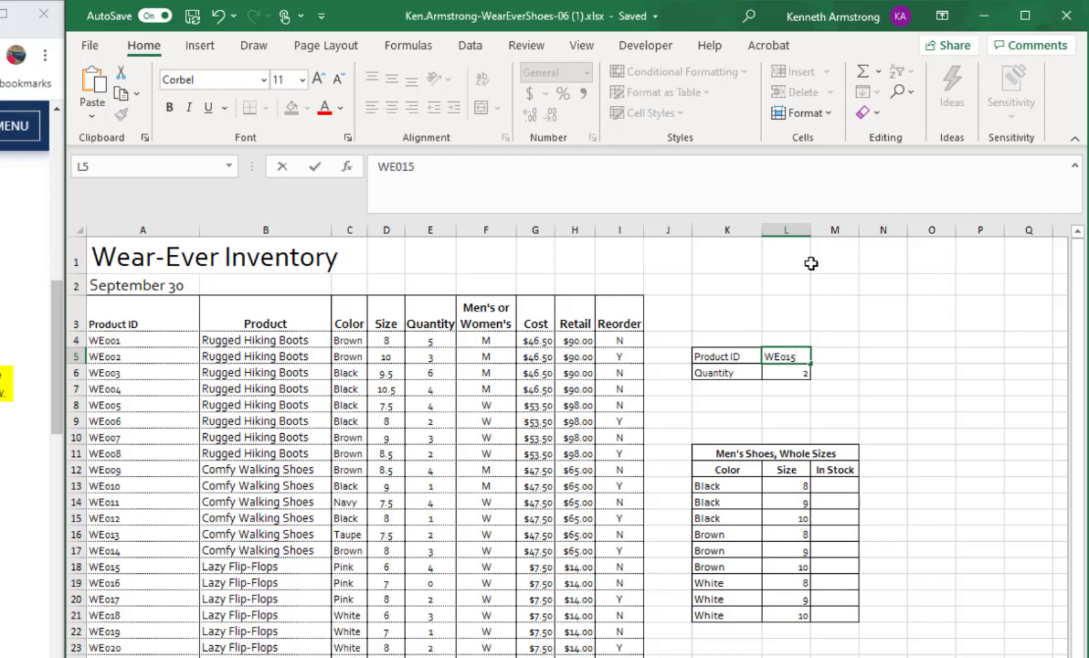
pyautogui.press('Return')
pyautogui.press('Up')
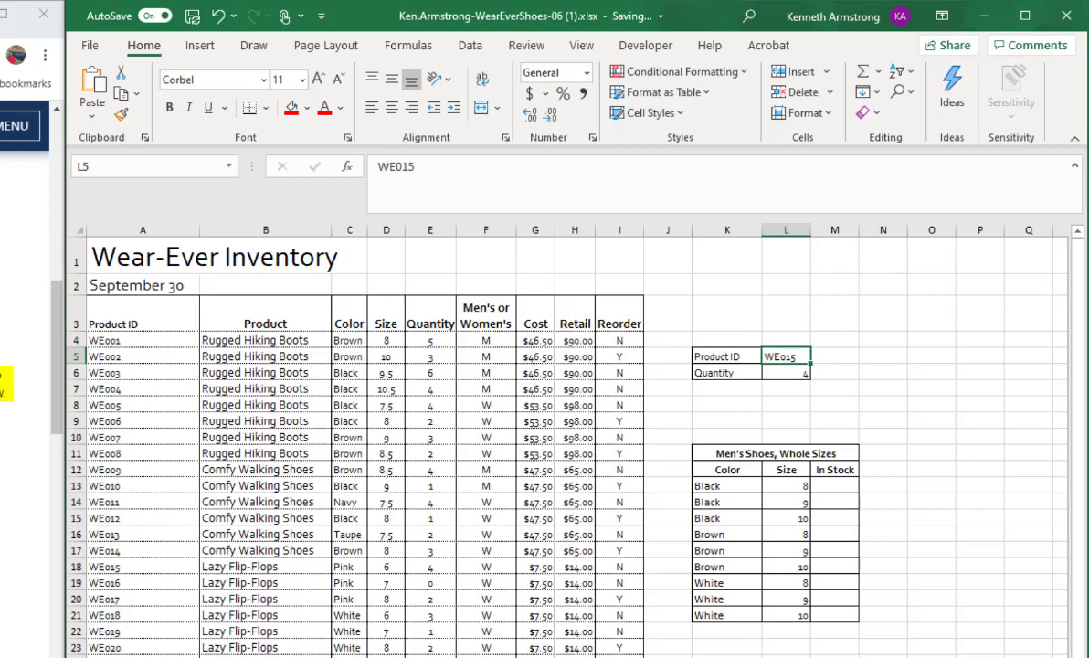
# - Check the quantity of product WE015 in the inventory table against the lookup in L6
pyautogui.click(143, 657)
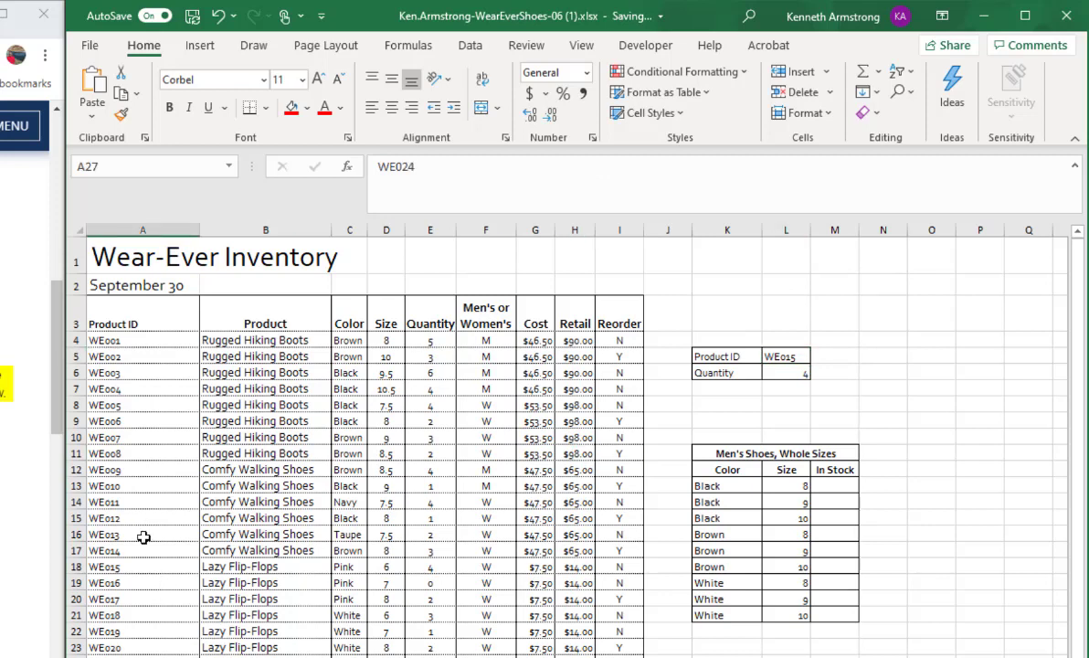
pyautogui.click(142, 566)
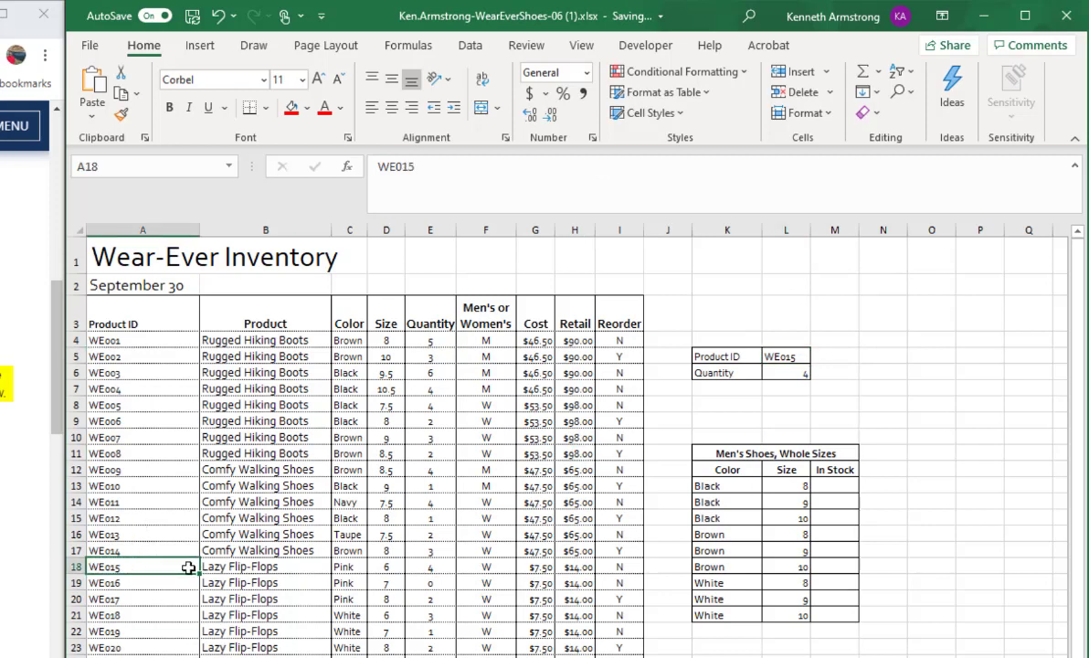
pyautogui.press('Right')
pyautogui.press('Right')
pyautogui.press('Right')
pyautogui.press('Right')
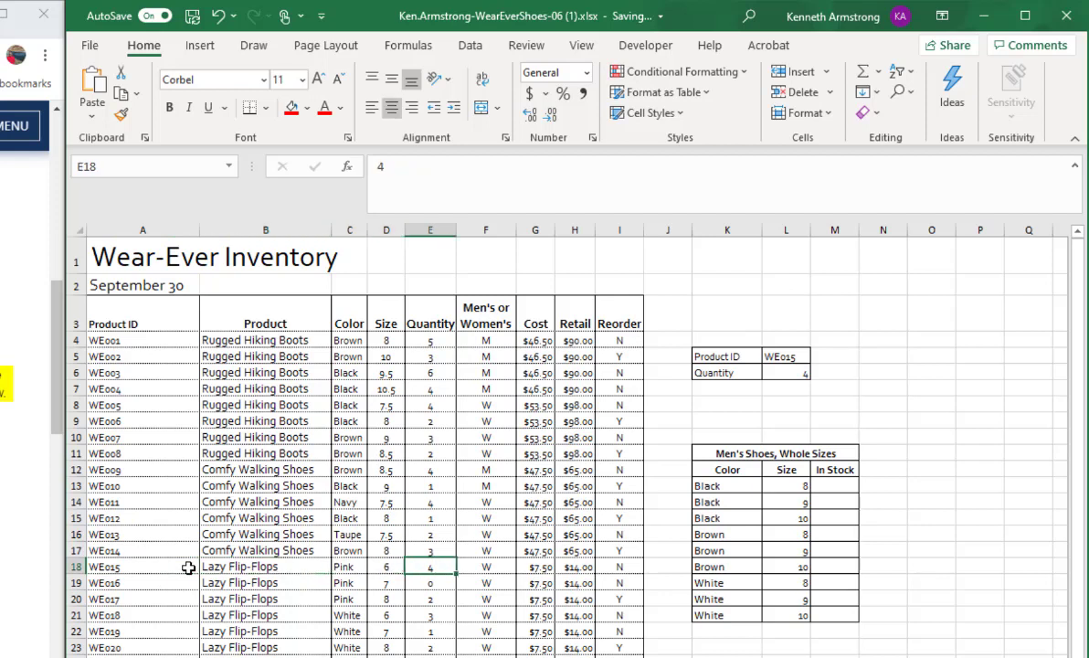
# - Examine the nested MATCH arguments and closing parentheses of the INDEX formula in cell L6
pyautogui.click(776, 372)
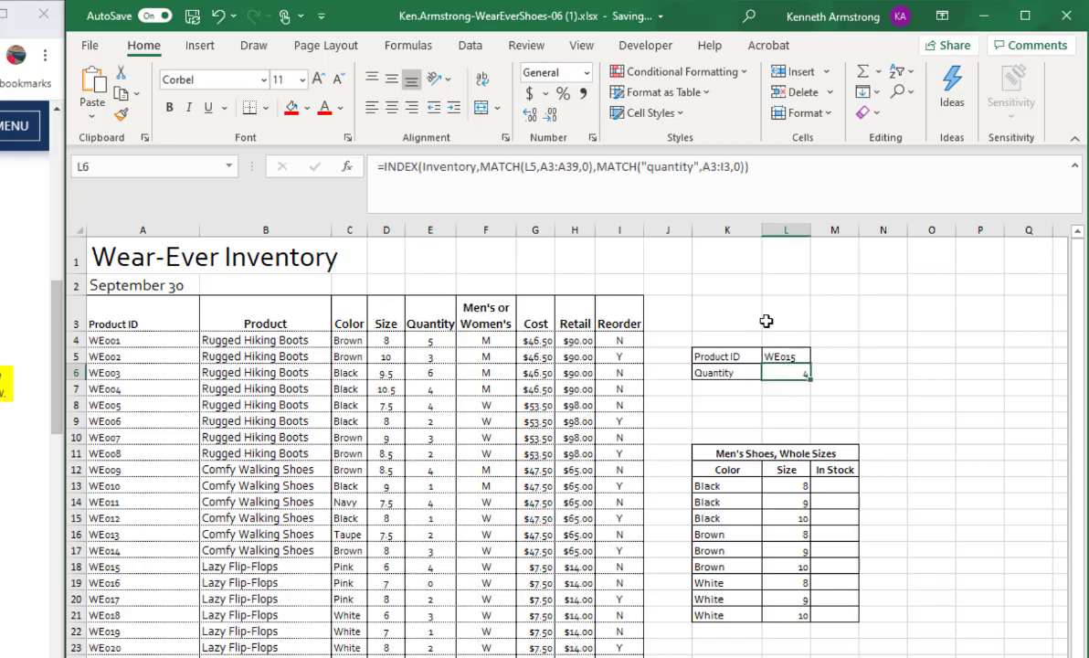
pyautogui.doubleClick(498, 167)
pyautogui.moveTo(542, 170); pyautogui.dragTo(623, 212)
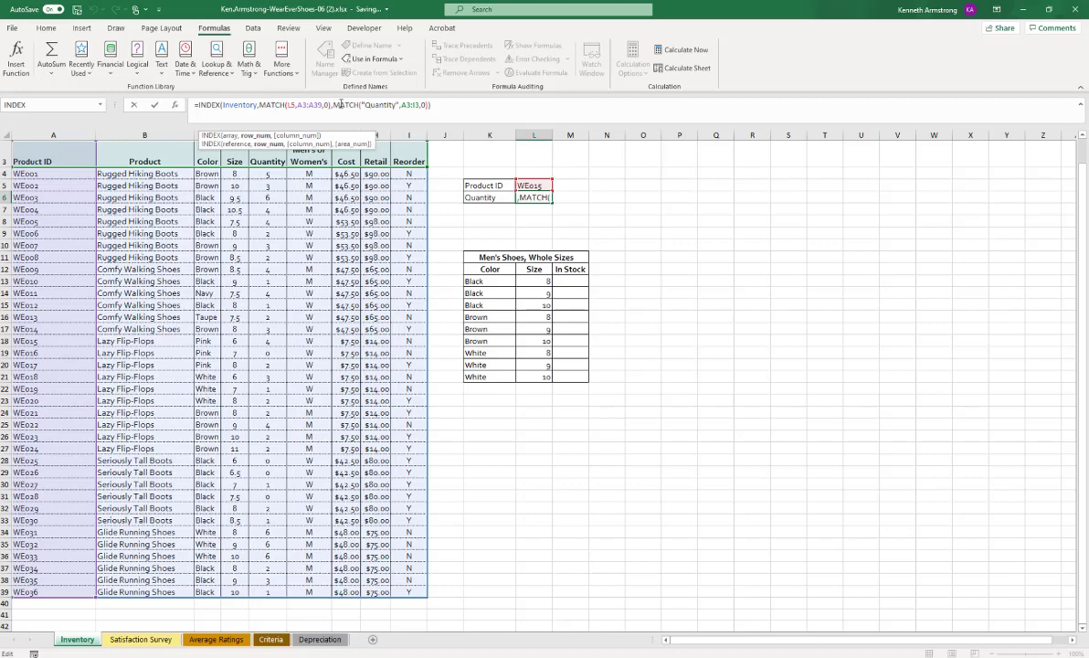
pyautogui.click(317, 104)
pyautogui.click(425, 100)
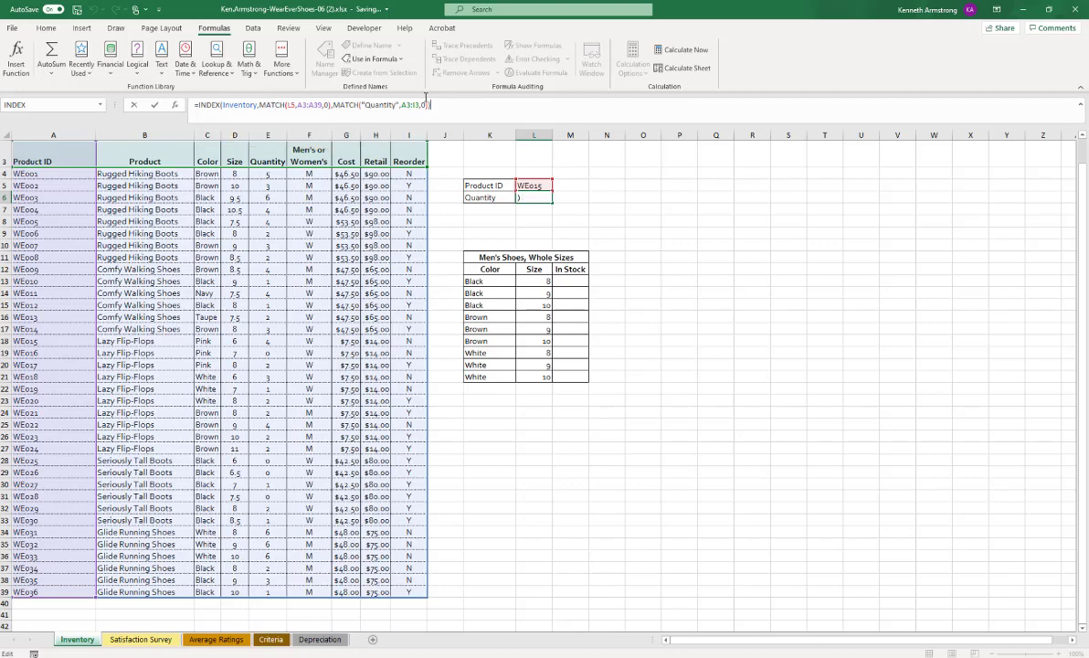
# - Evaluate the INDEX formula in cell L6 step by step down to its resolved row and column numbers, and close the evaluation
pyautogui.hotkey('ctrl', 'Return')
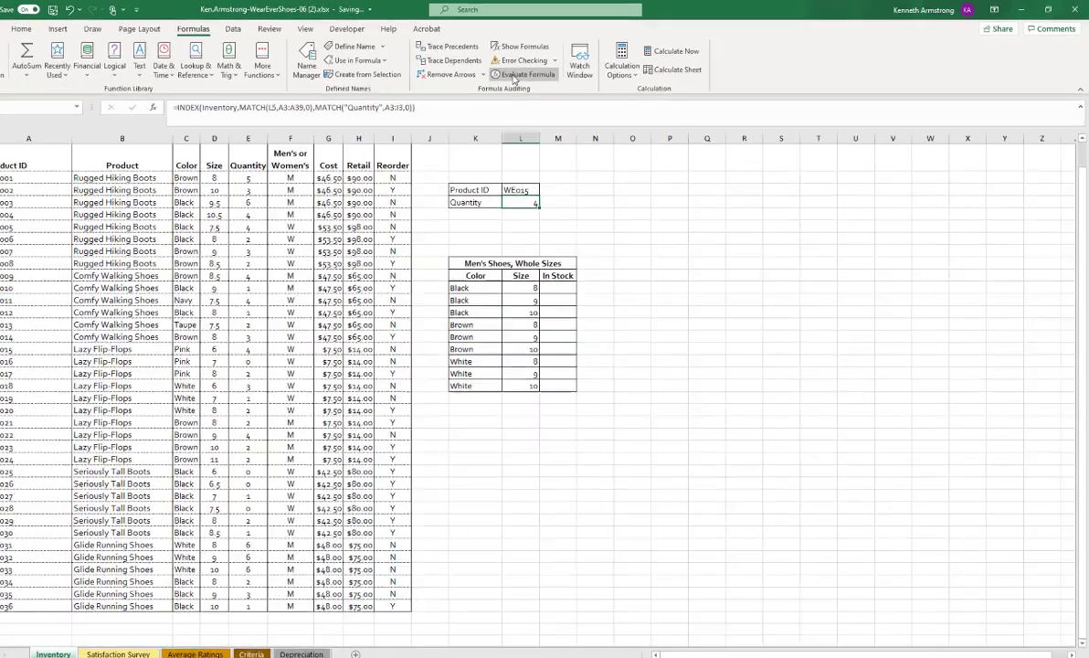
pyautogui.click(507, 73)
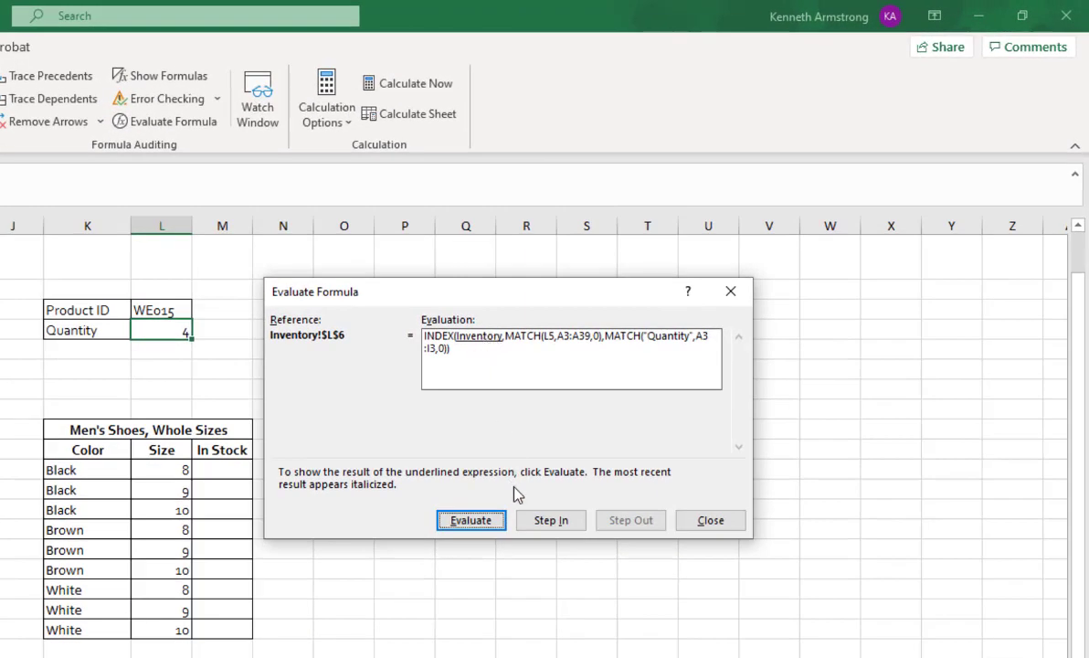
pyautogui.click(471, 523)
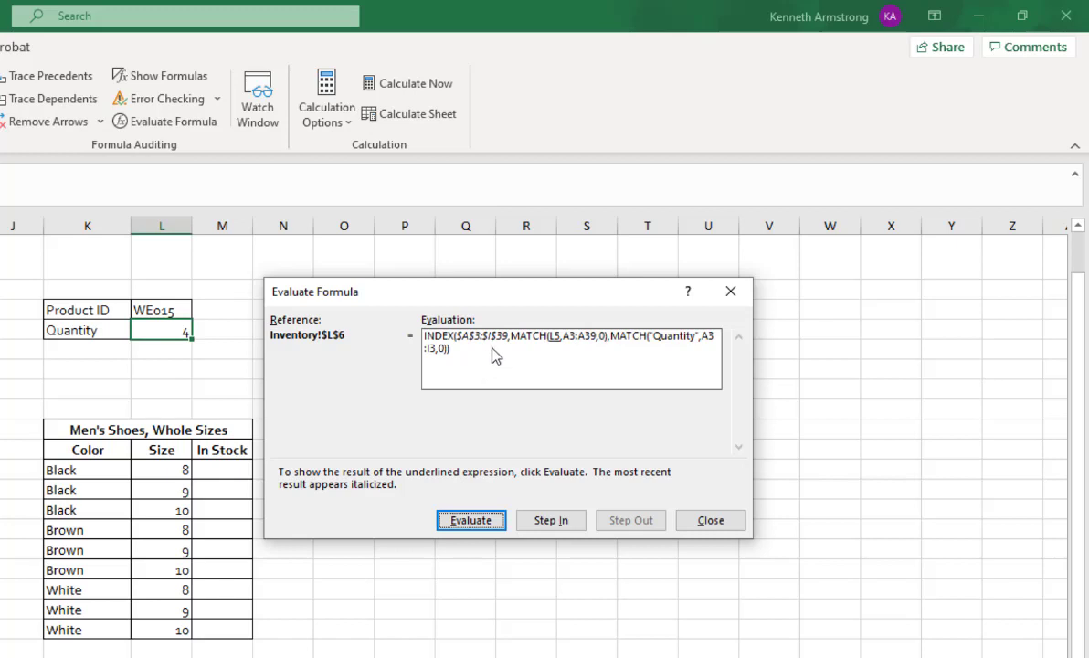
pyautogui.click(471, 520)
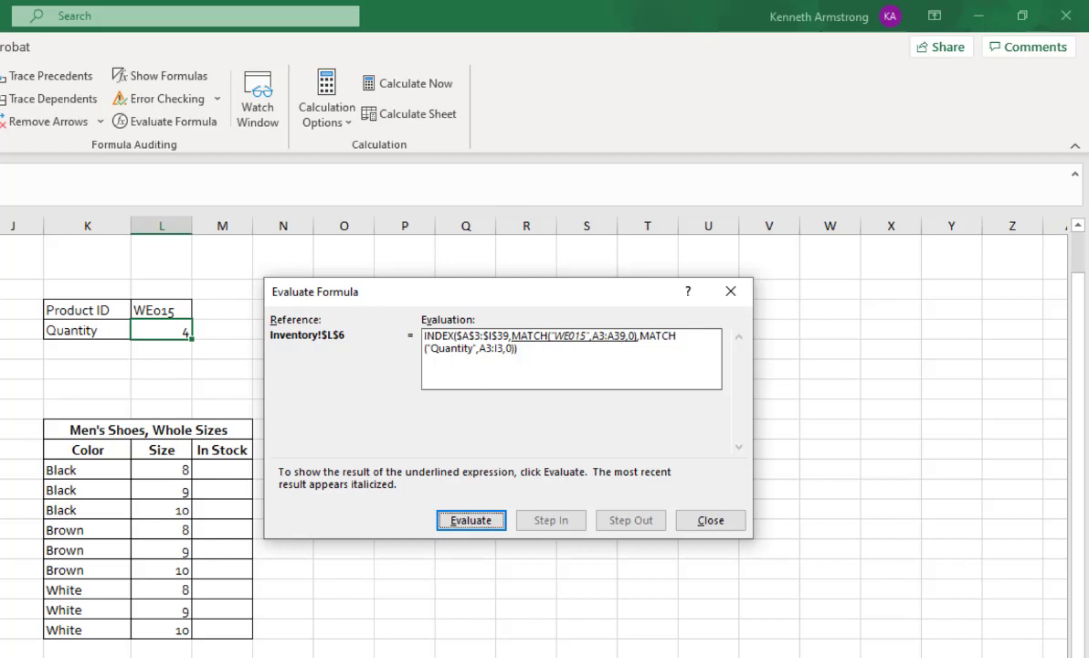
pyautogui.click(484, 523)
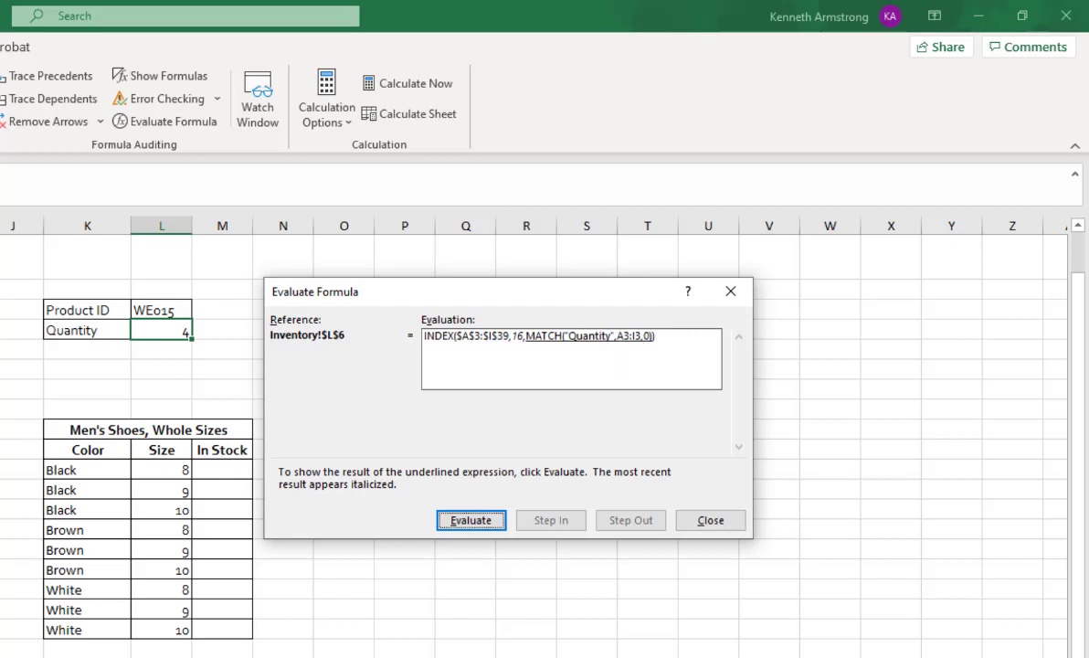
pyautogui.click(454, 521)
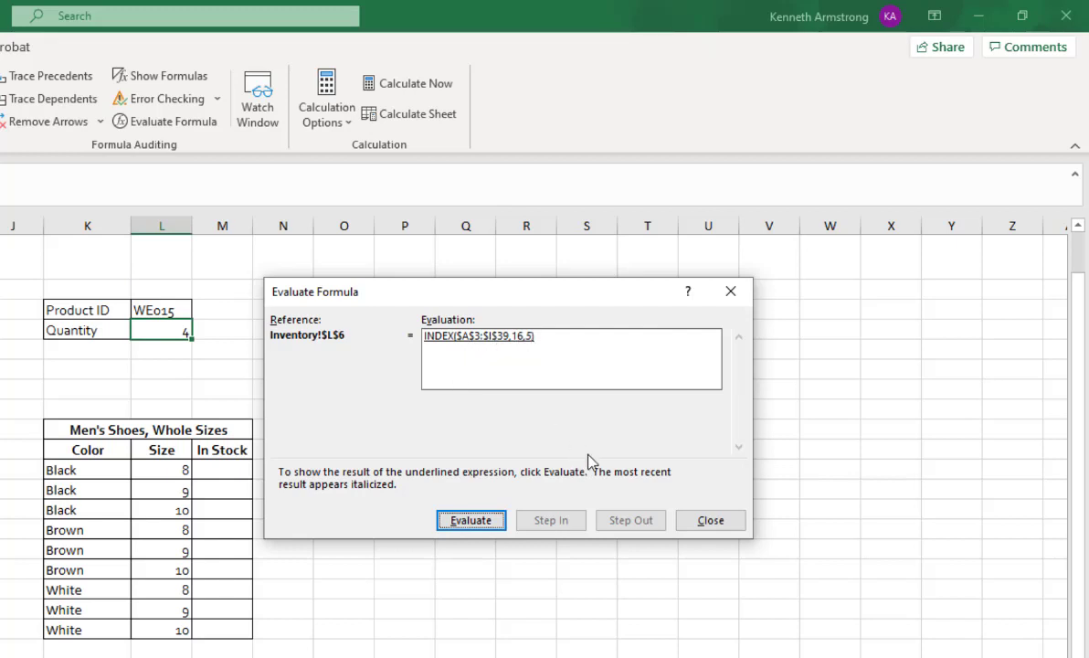
pyautogui.click(709, 521)
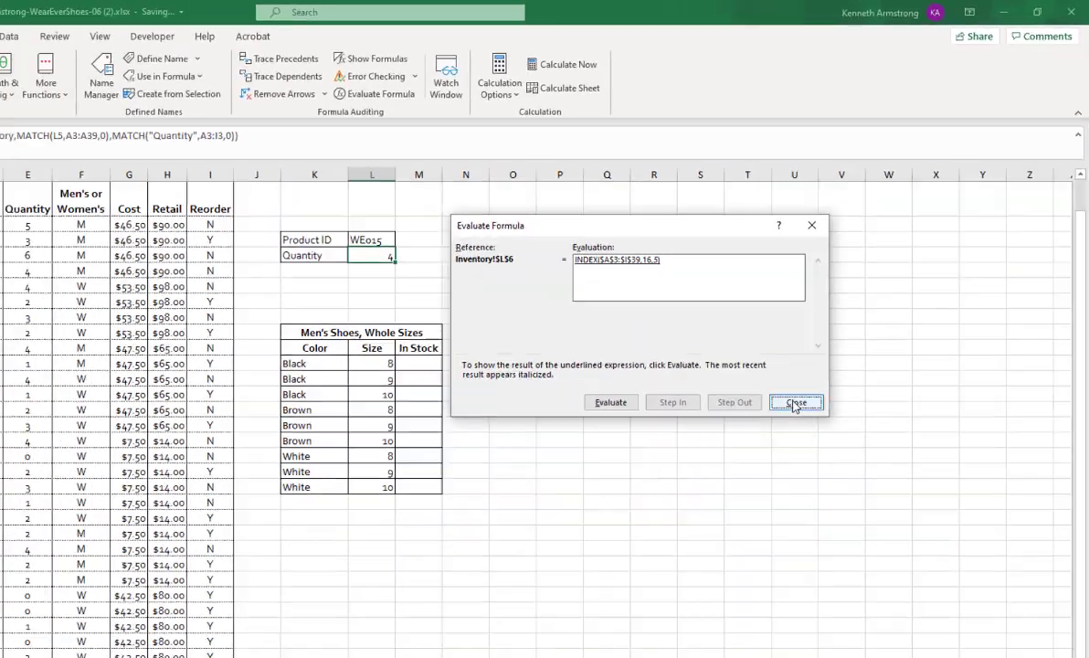
pyautogui.click(794, 403)
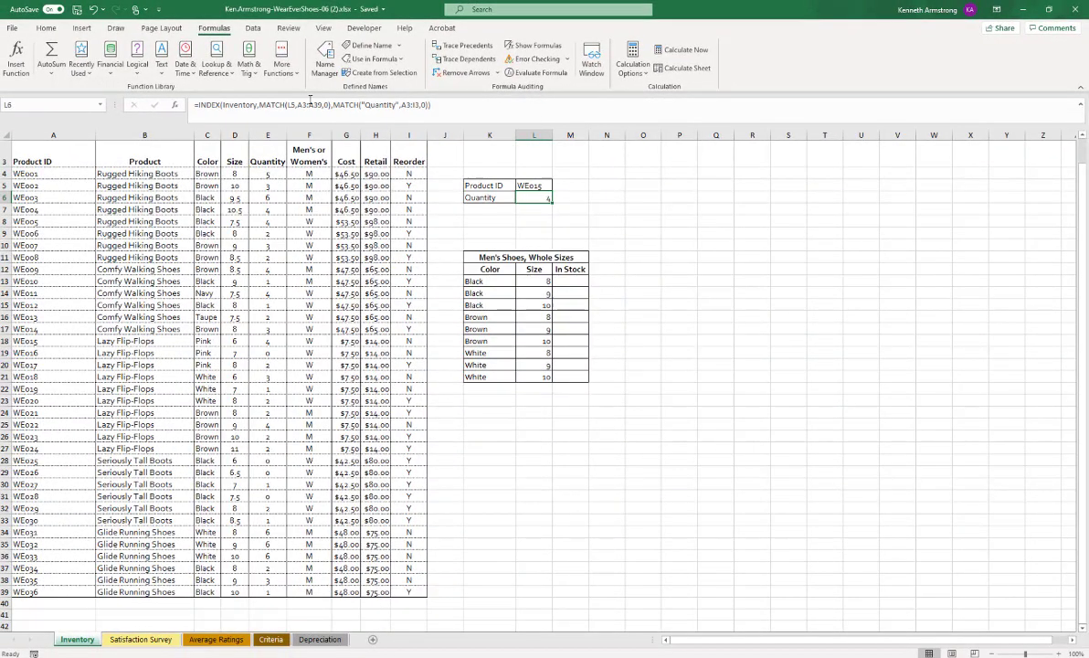
# - Try replacing the text "Quantity" in the second MATCH of the L6 formula with a reference to cell K6
pyautogui.click(395, 104)
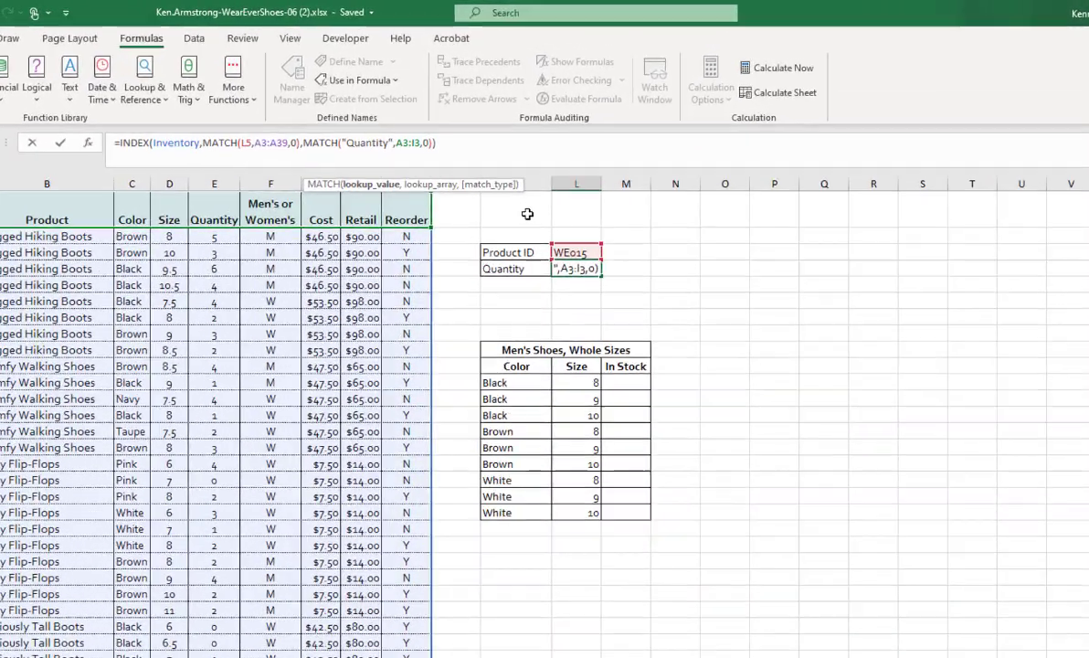
pyautogui.press('BackSpace')
pyautogui.press('BackSpace')
pyautogui.press('BackSpace')
pyautogui.press('BackSpace')
pyautogui.press('BackSpace')
pyautogui.press('BackSpace')
pyautogui.press('BackSpace')
pyautogui.press('BackSpace')
pyautogui.press('BackSpace')
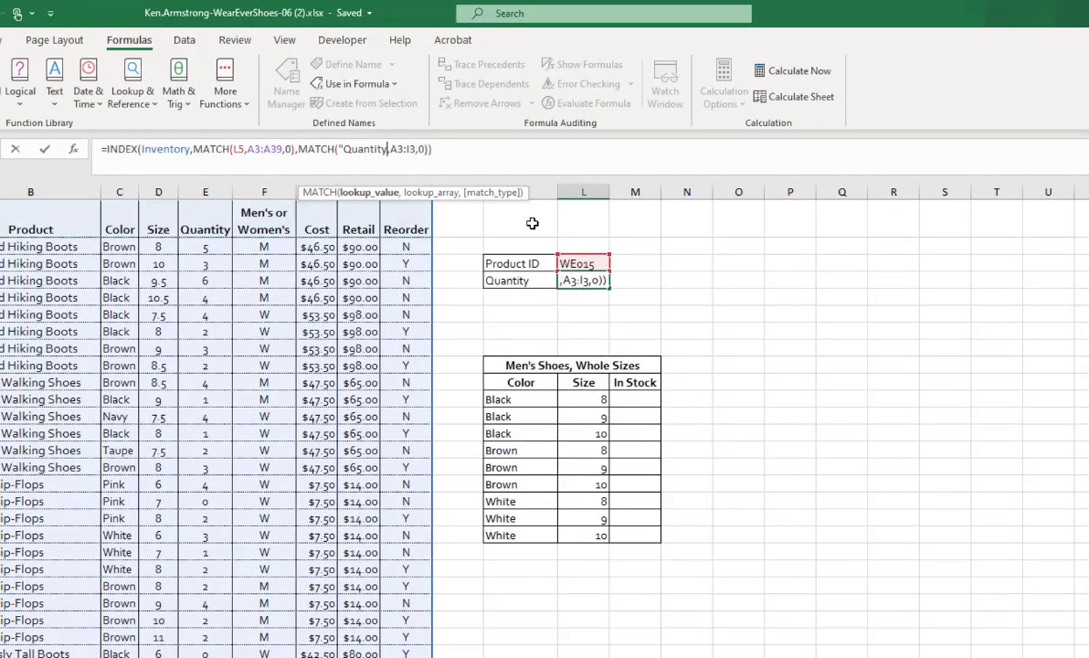
pyautogui.press('BackSpace')
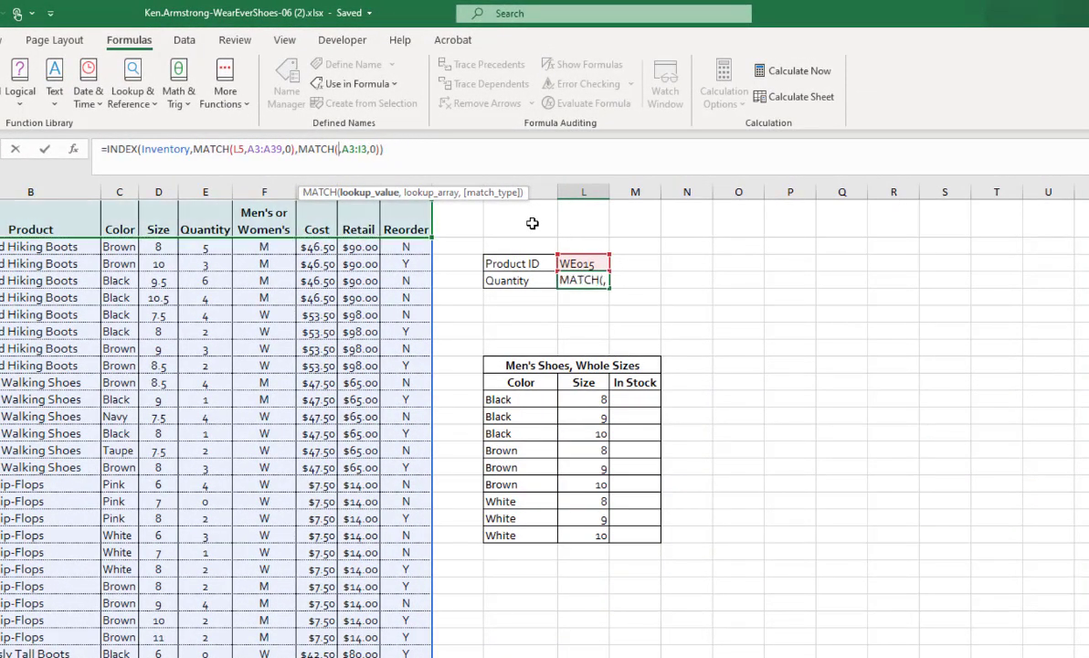
pyautogui.click(518, 279)
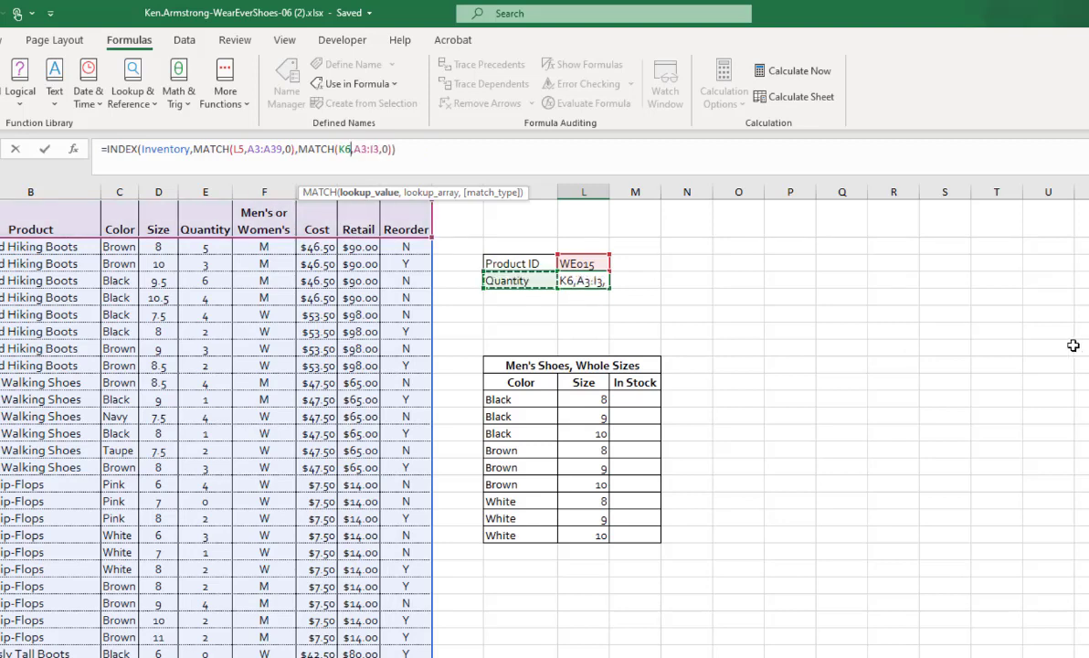
pyautogui.hotkey('ctrl', 'Return')
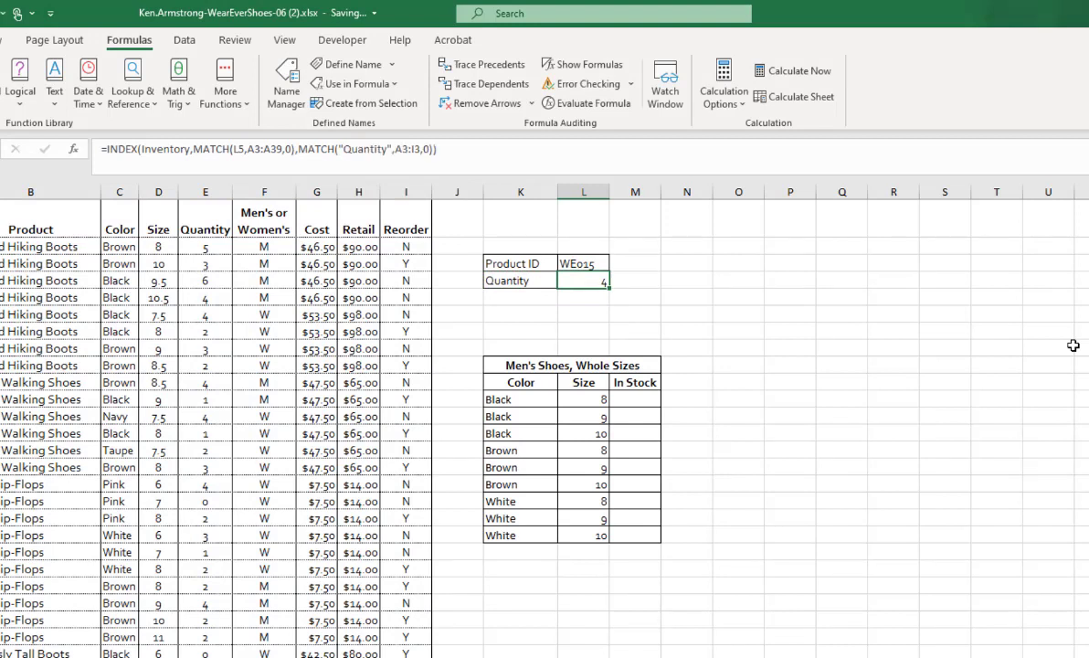
# - Arrange the SIMnet instructions and the Excel workbook side by side
pyautogui.press('Down')
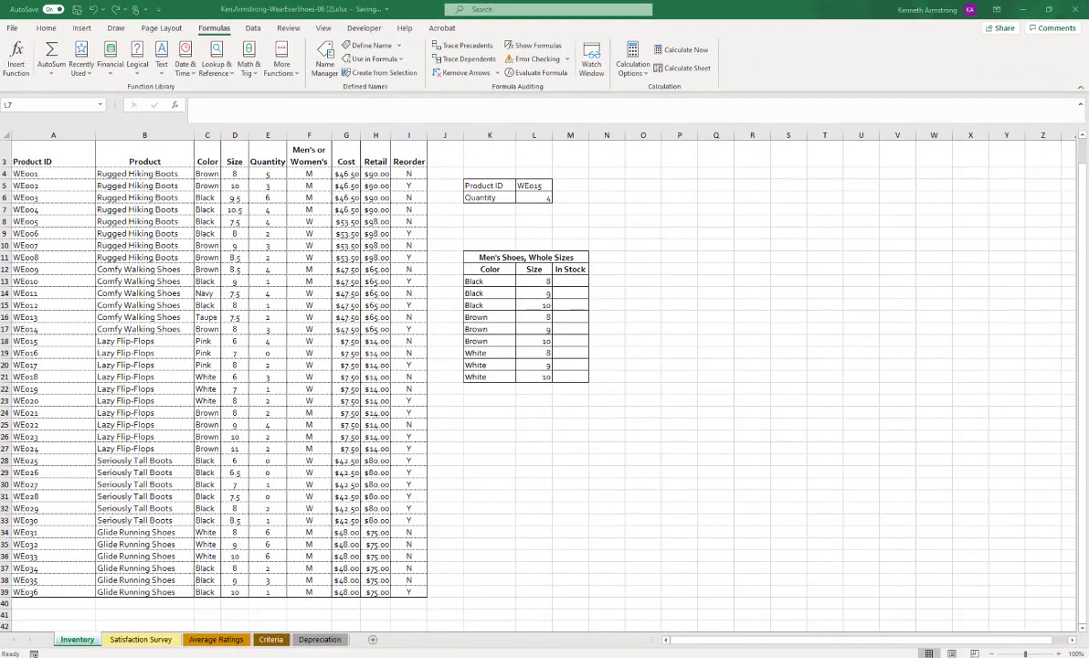
pyautogui.moveTo(0, 83); pyautogui.dragTo(1, 164)
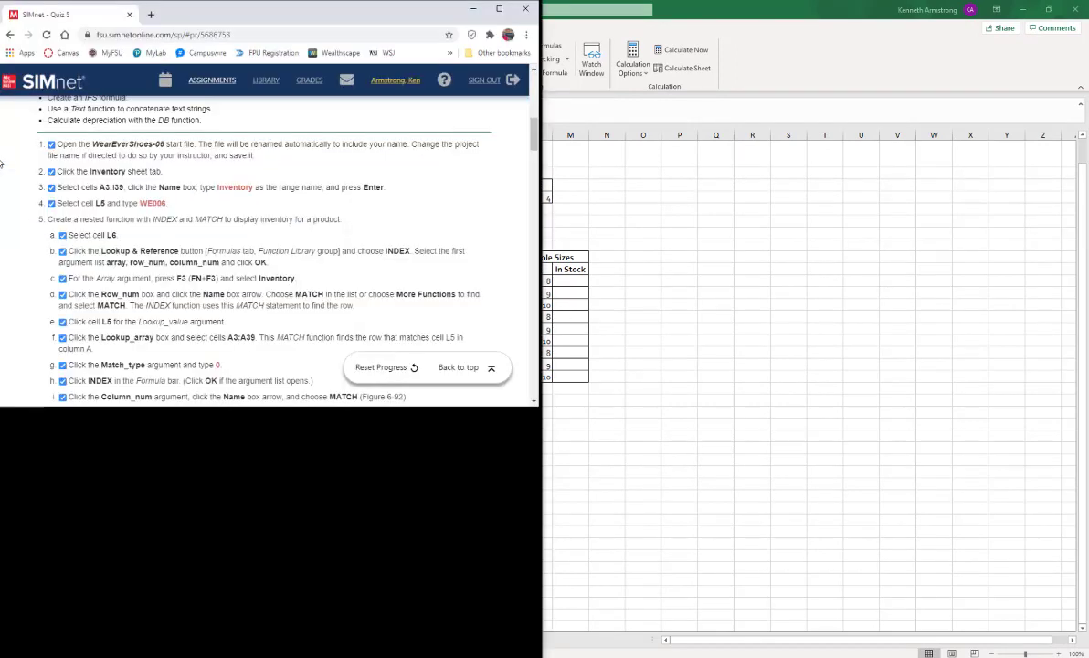
pyautogui.click(662, 77)
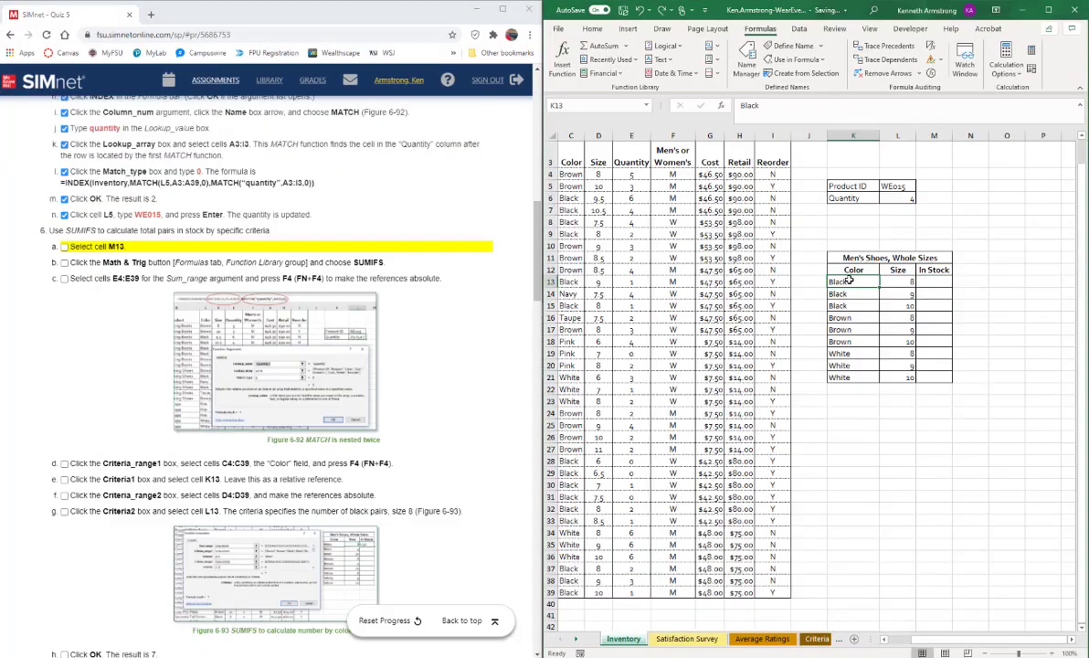
# - Examine the black size 8 criteria in K13:L13 and the matching color, size and quantity entries in rows 9, 15, 32 and 37
pyautogui.moveTo(845, 281); pyautogui.dragTo(909, 283)
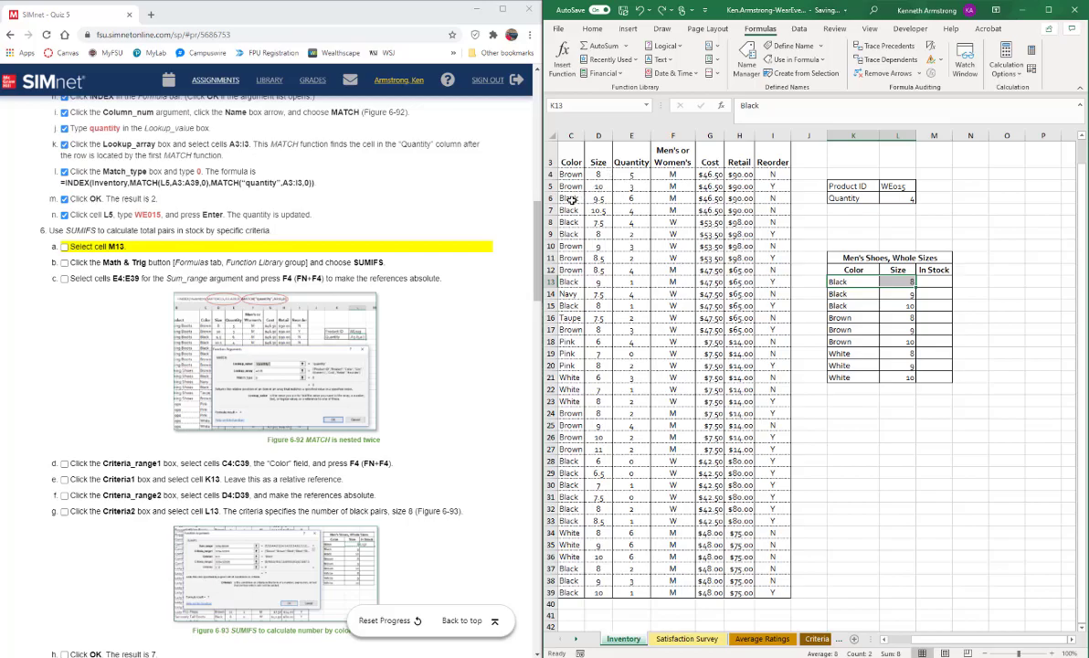
pyautogui.moveTo(570, 234); pyautogui.dragTo(628, 238)
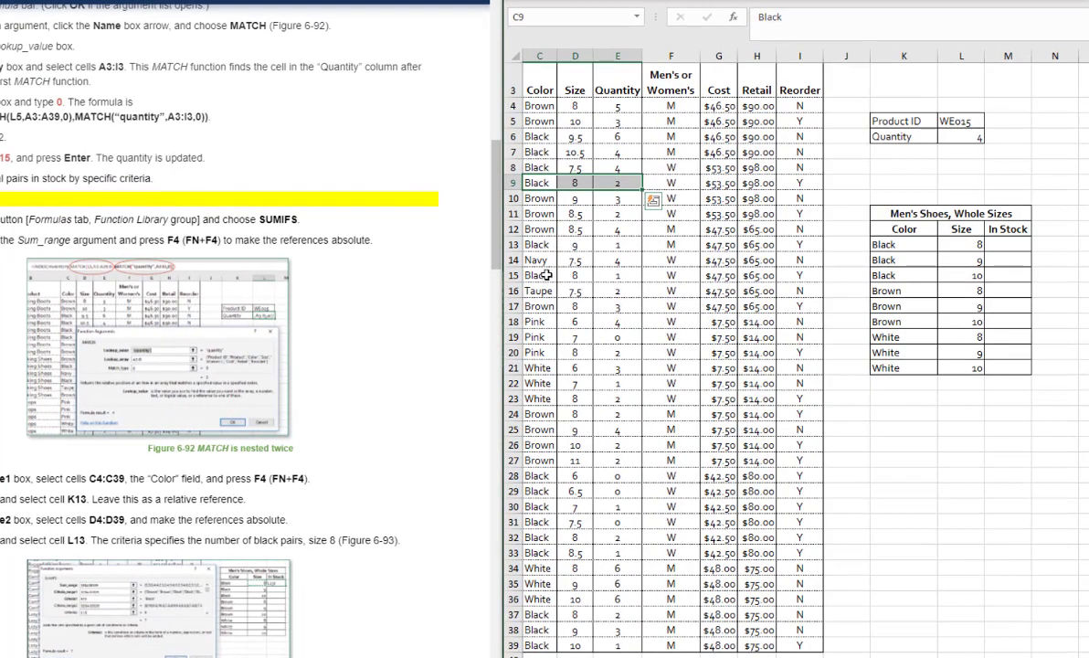
pyautogui.moveTo(529, 275); pyautogui.dragTo(612, 274)
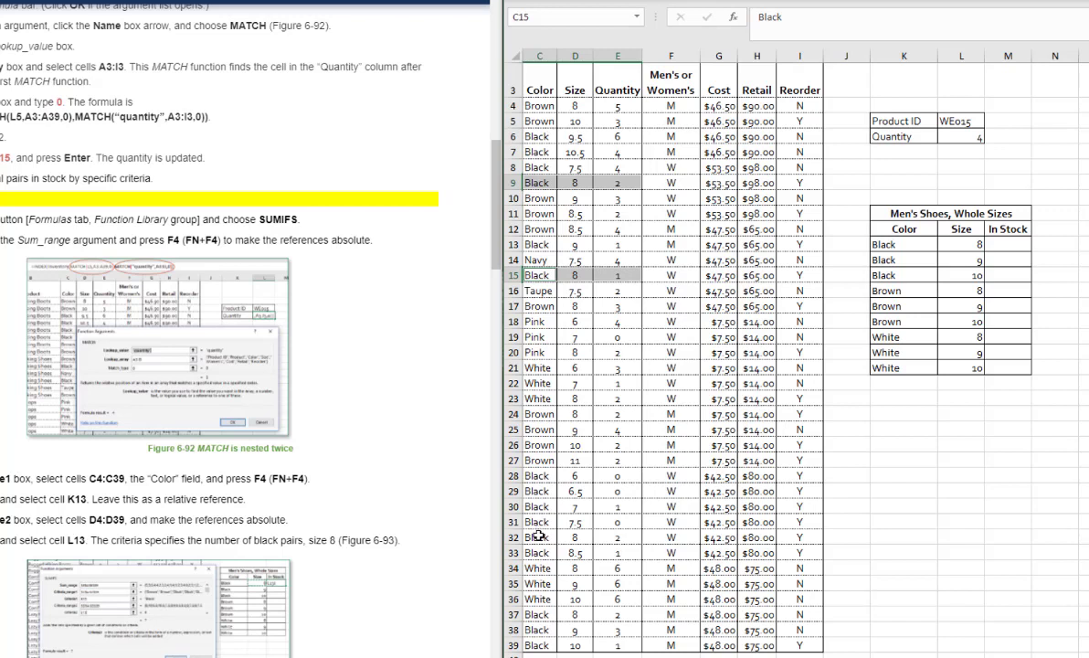
pyautogui.moveTo(539, 536); pyautogui.dragTo(598, 537)
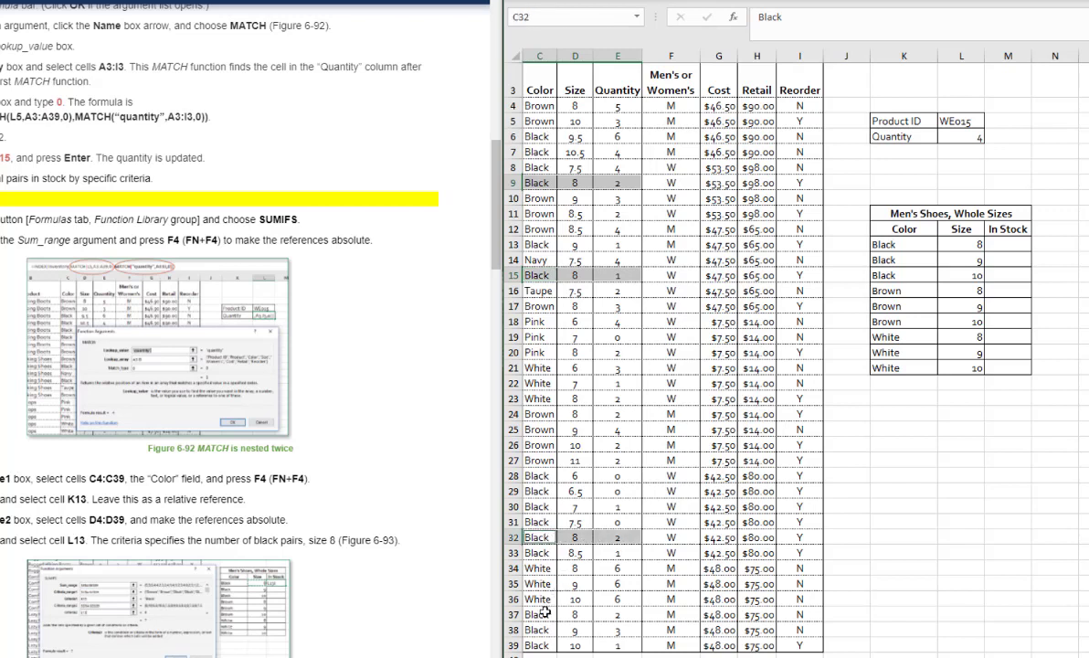
pyautogui.moveTo(545, 613); pyautogui.dragTo(612, 613)
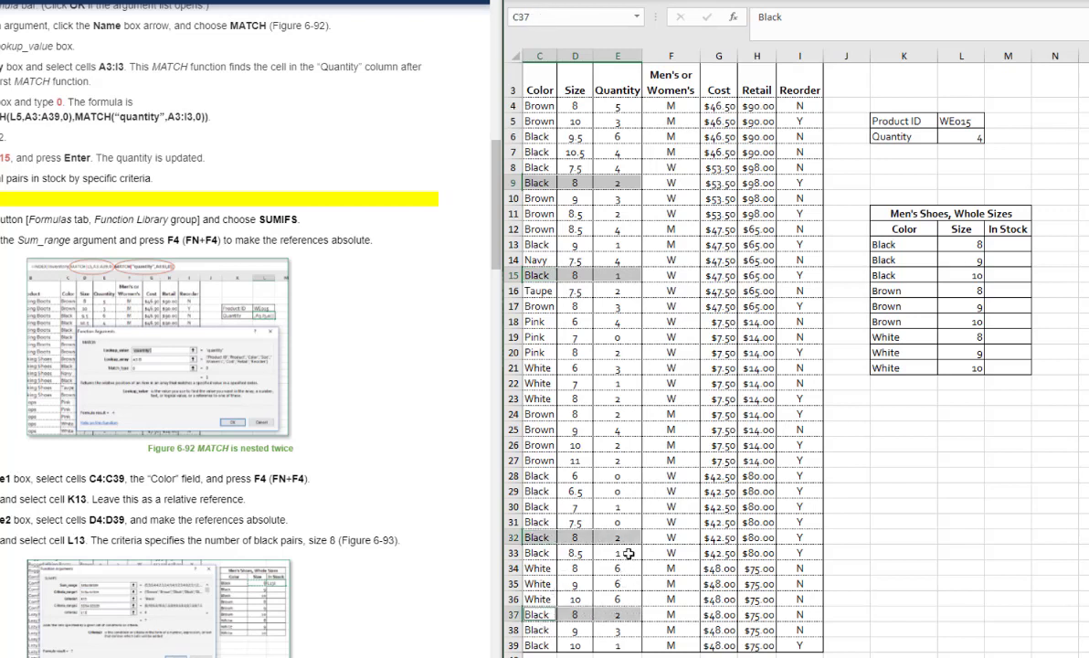
# - Start a SUMIFS formula in cell M13 with E4:E39 as the sum range and C4:C39 as the first criteria range
pyautogui.click(1013, 243)
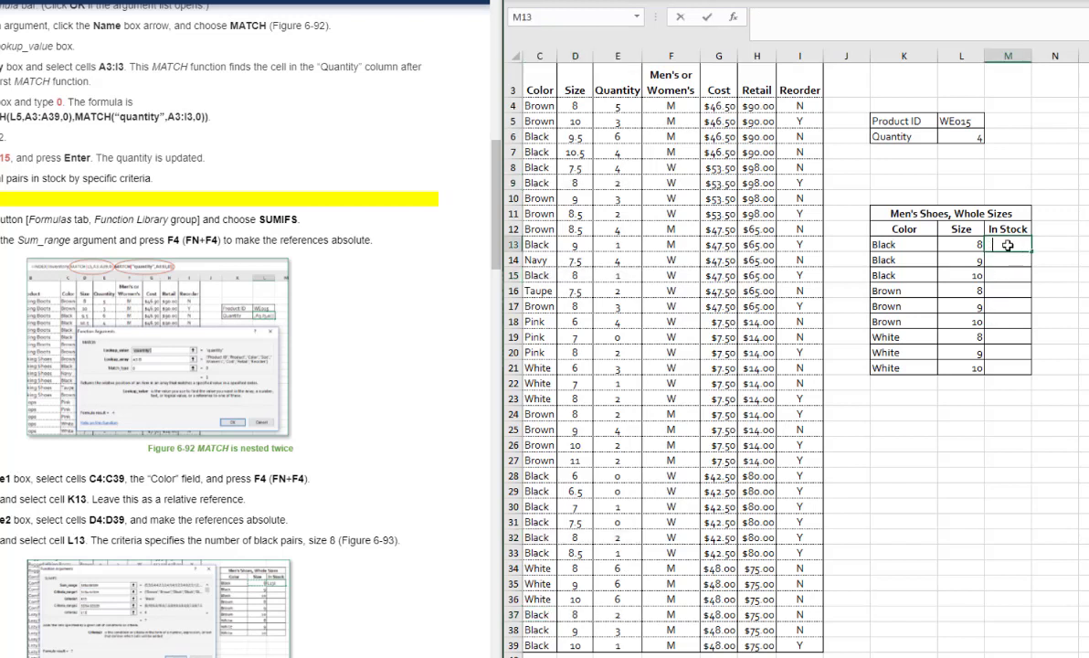
pyautogui.write('=IFS(')
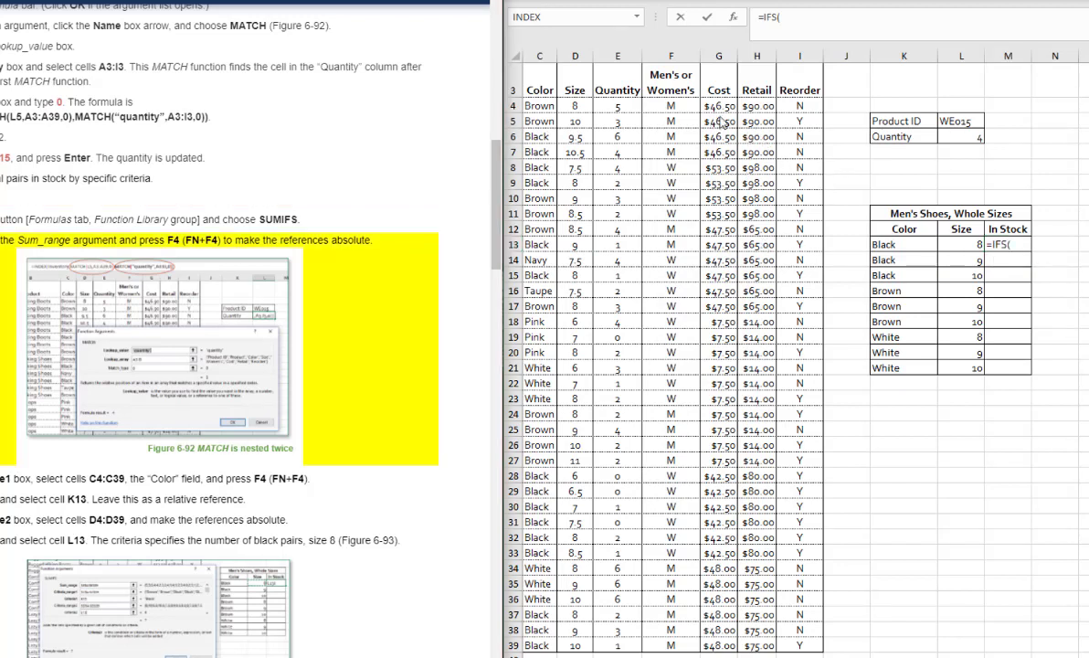
pyautogui.press('Escape')
pyautogui.write('=sumifs')
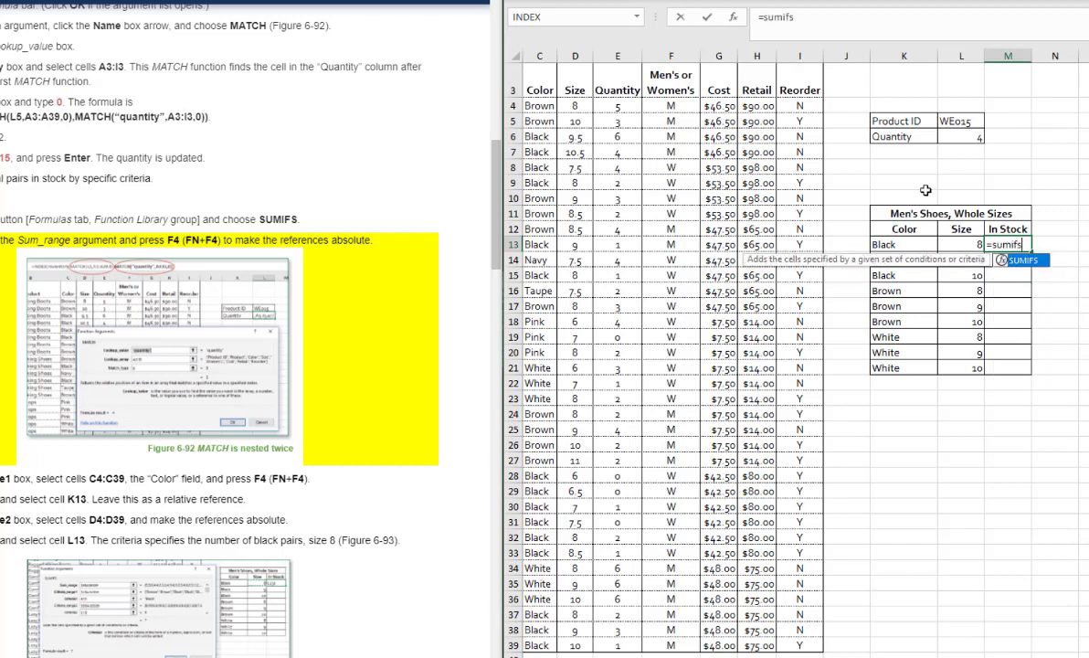
pyautogui.press('Tab')
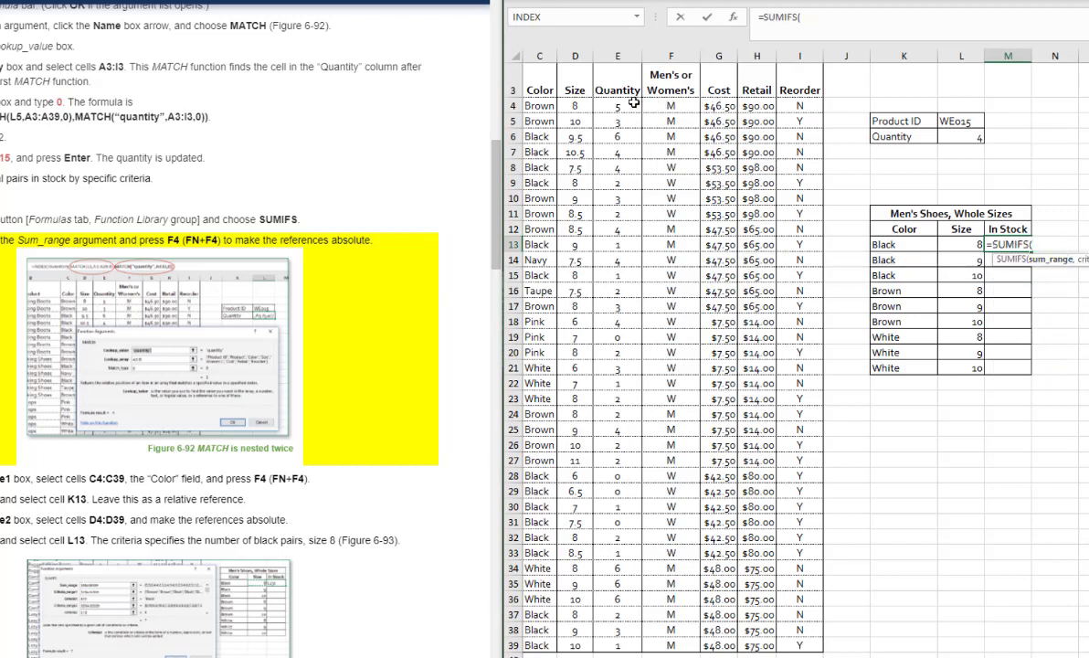
pyautogui.moveTo(618, 106); pyautogui.dragTo(633, 637)
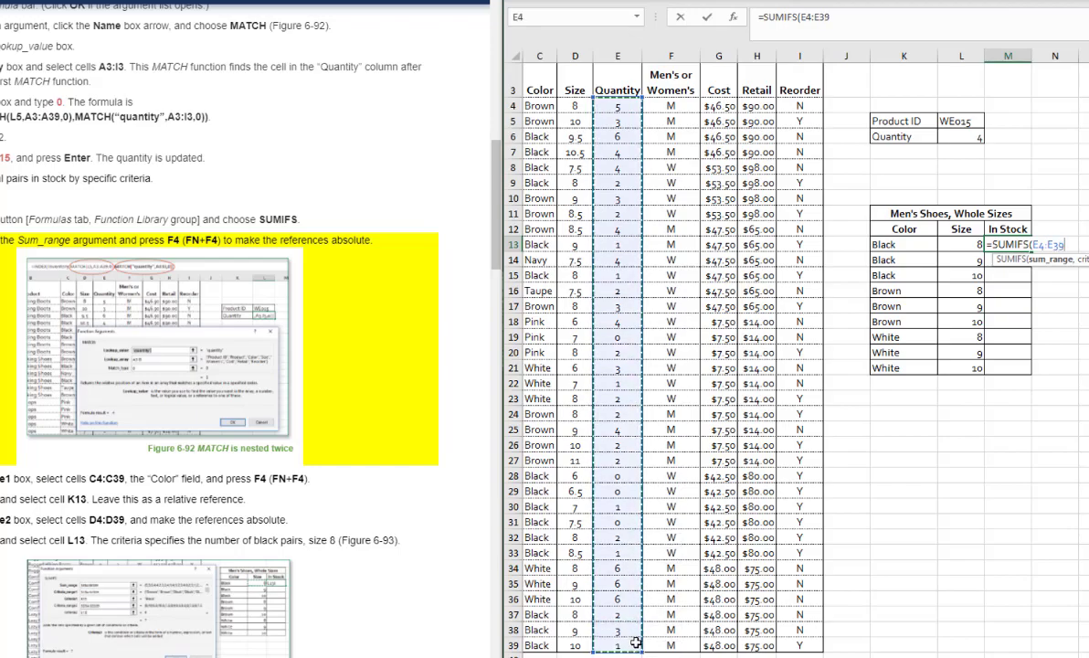
pyautogui.write(',')
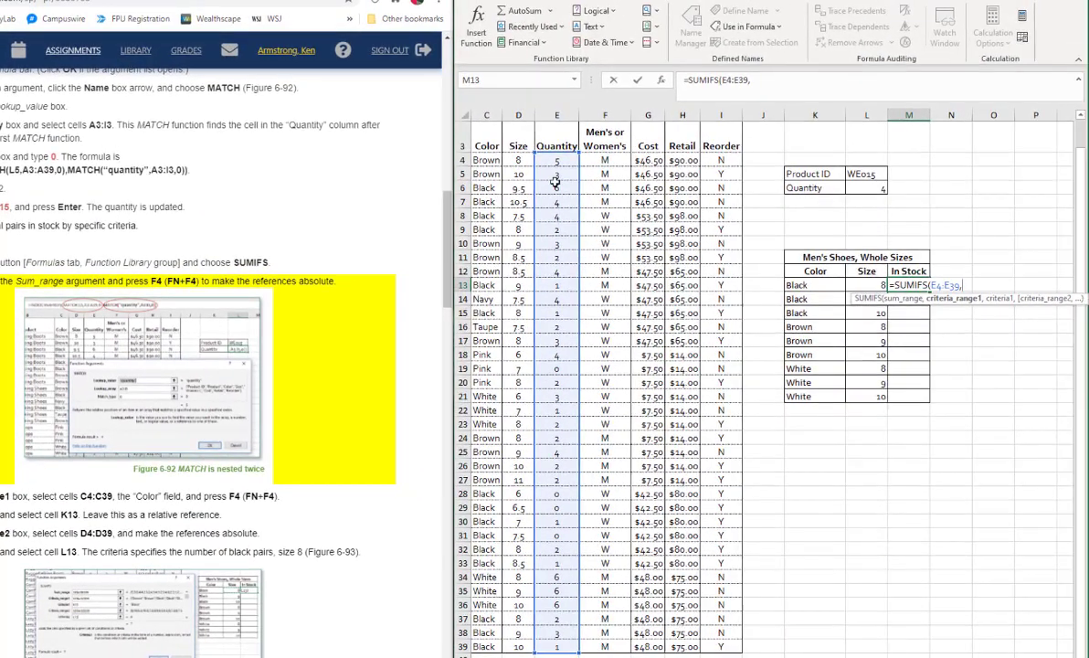
pyautogui.moveTo(489, 160); pyautogui.dragTo(719, 647)
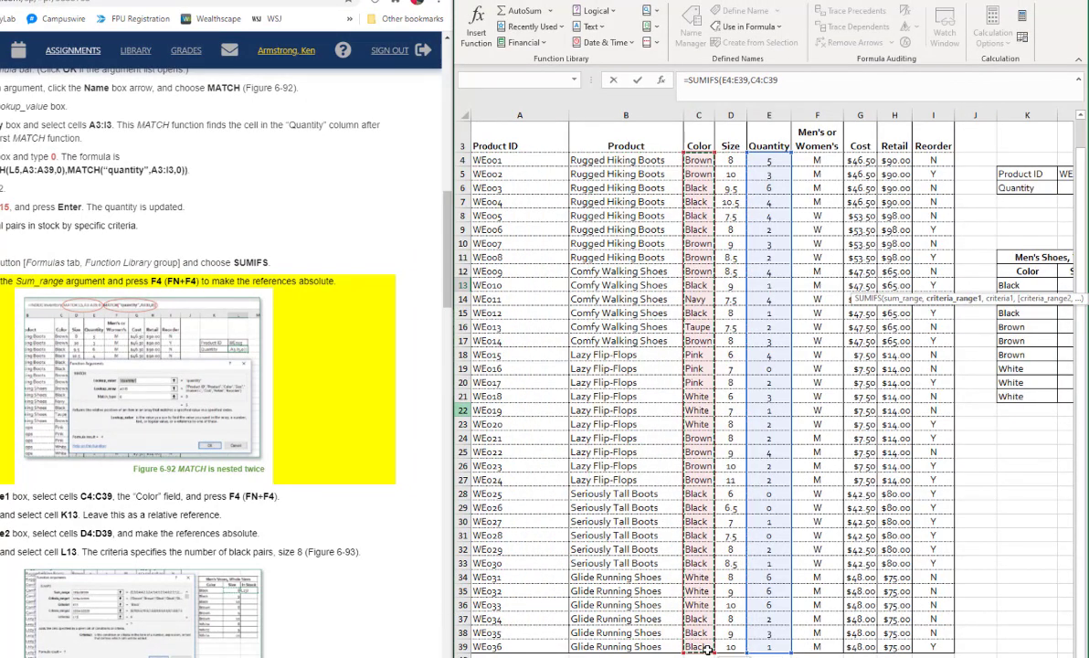
# - Make both SUMIFS ranges absolute, as $E$4:$E$39 and $C$4:$C$39
pyautogui.hscroll(1, 1012, 309)
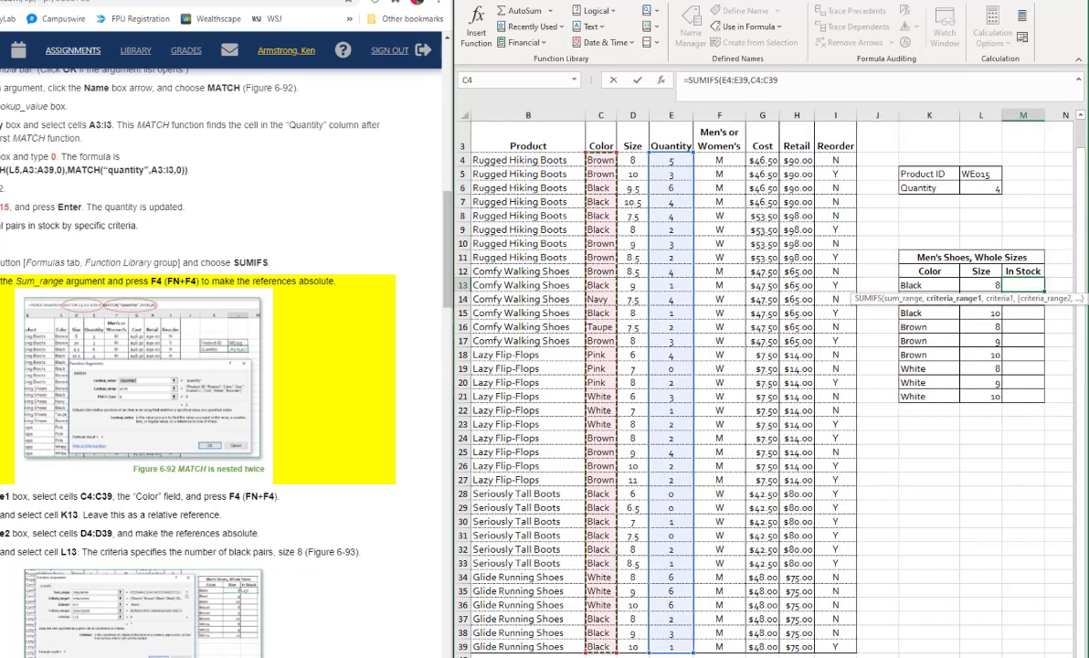
pyautogui.click(775, 79)
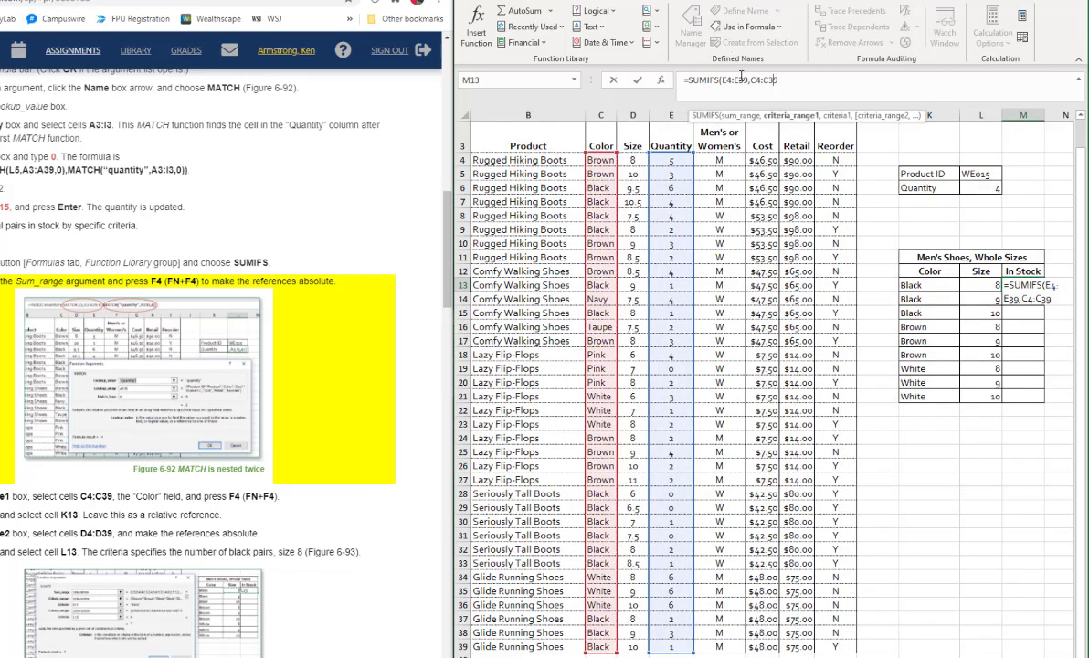
pyautogui.doubleClick(740, 81)
pyautogui.press('F4')
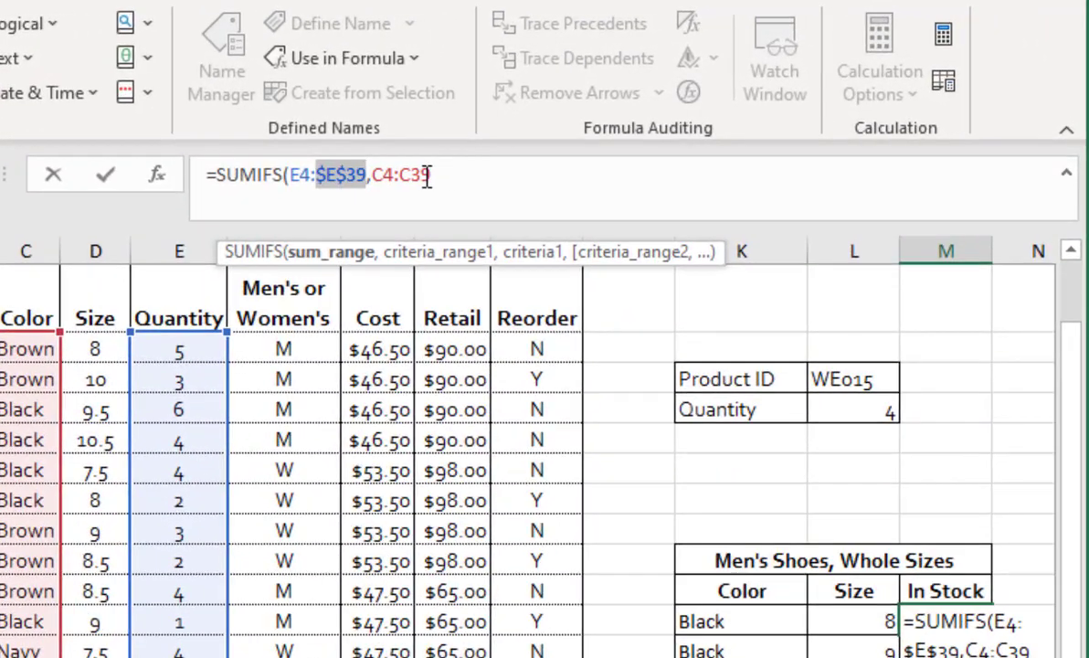
pyautogui.doubleClick(292, 174)
pyautogui.press('F4')
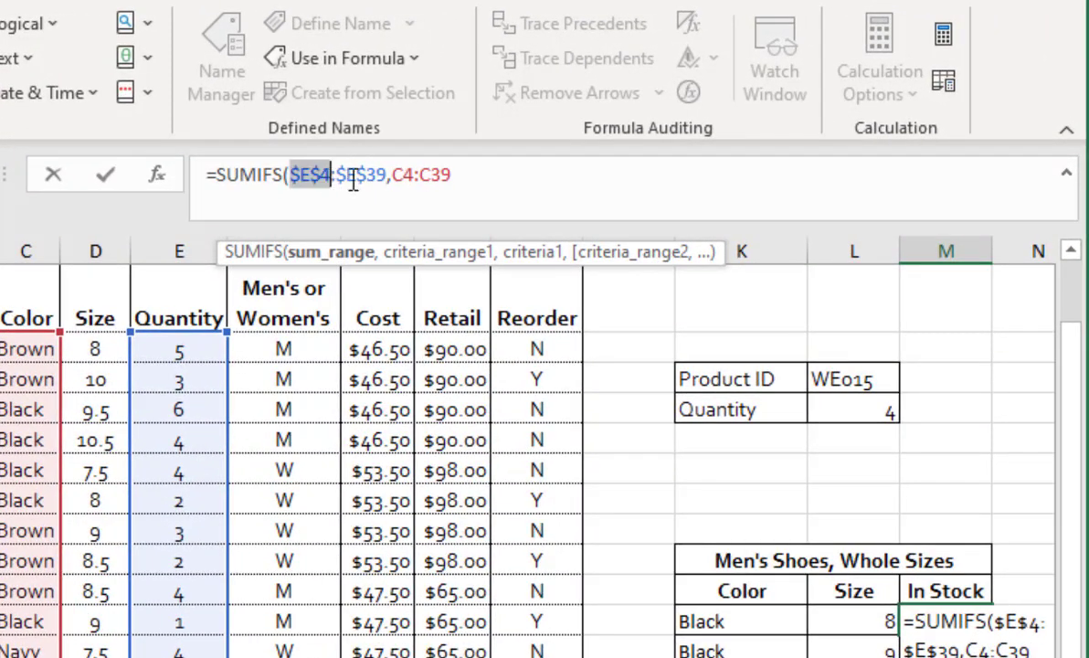
pyautogui.doubleClick(408, 174)
pyautogui.press('F4')
pyautogui.doubleClick(454, 174)
pyautogui.press('F4')
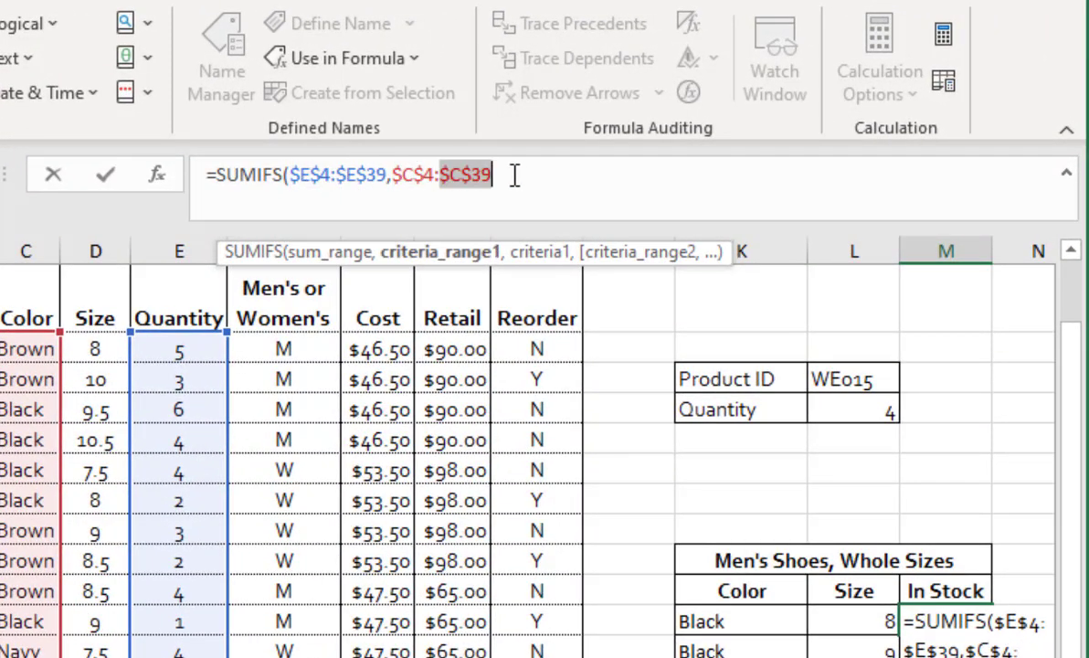
# - Add cell K13 as the first SUMIFS criterion, keeping it a relative reference
pyautogui.click(513, 174)
pyautogui.write(',')
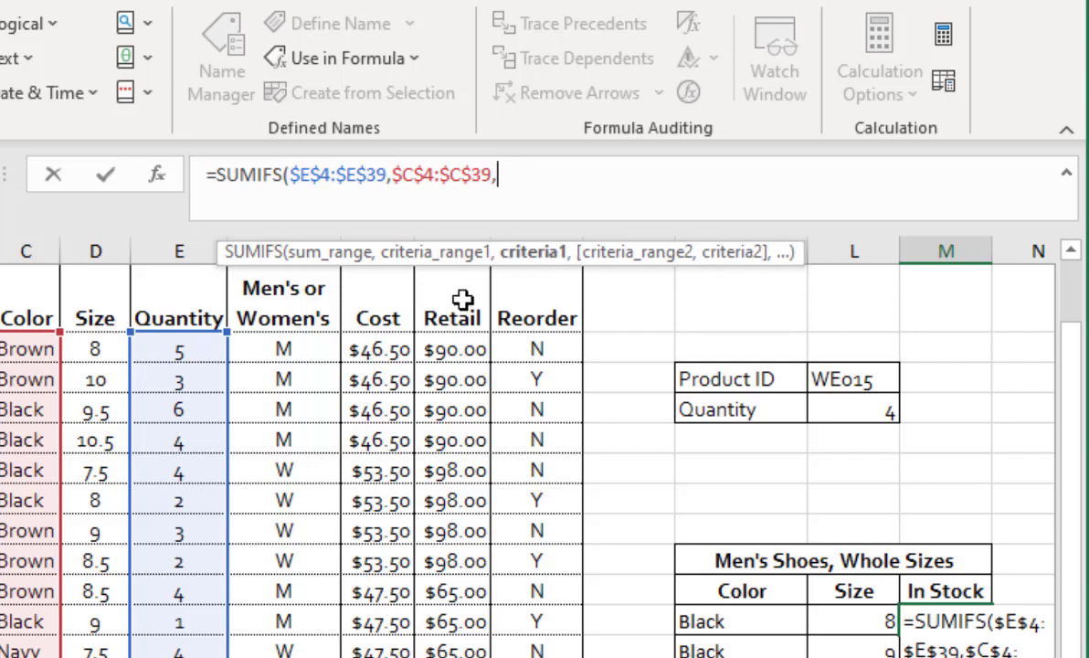
pyautogui.click(726, 621)
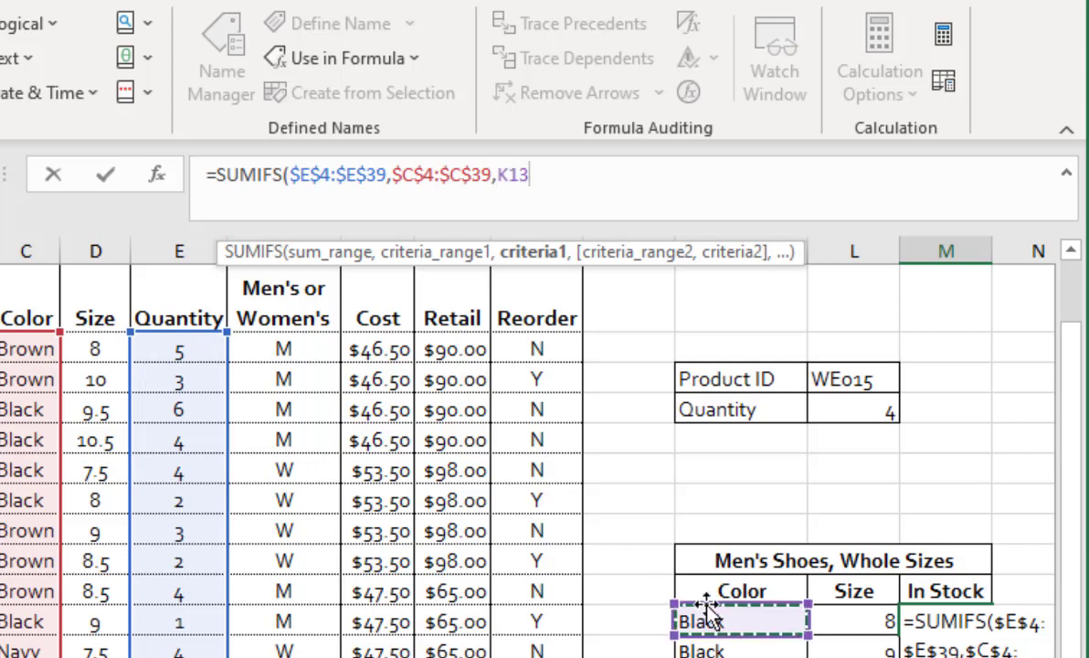
# - Complete the SUMIFS formula in M13 with $D$4:$D$39 as the absolute second criteria range and relative cell L13 as the second criterion
pyautogui.write(',')
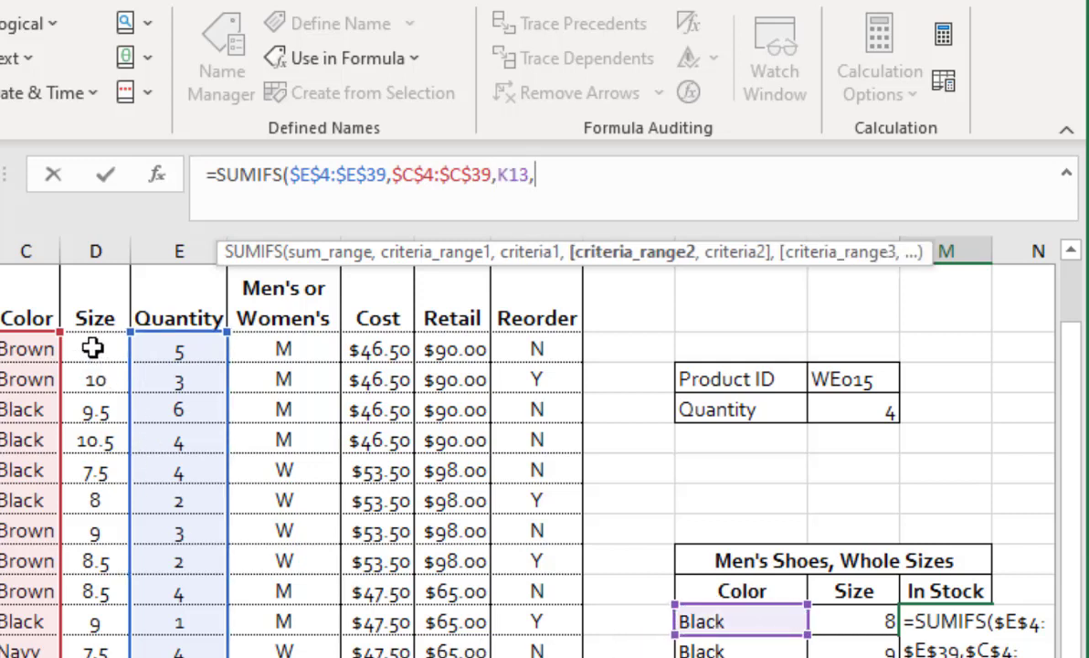
pyautogui.moveTo(92, 352); pyautogui.dragTo(91, 657)
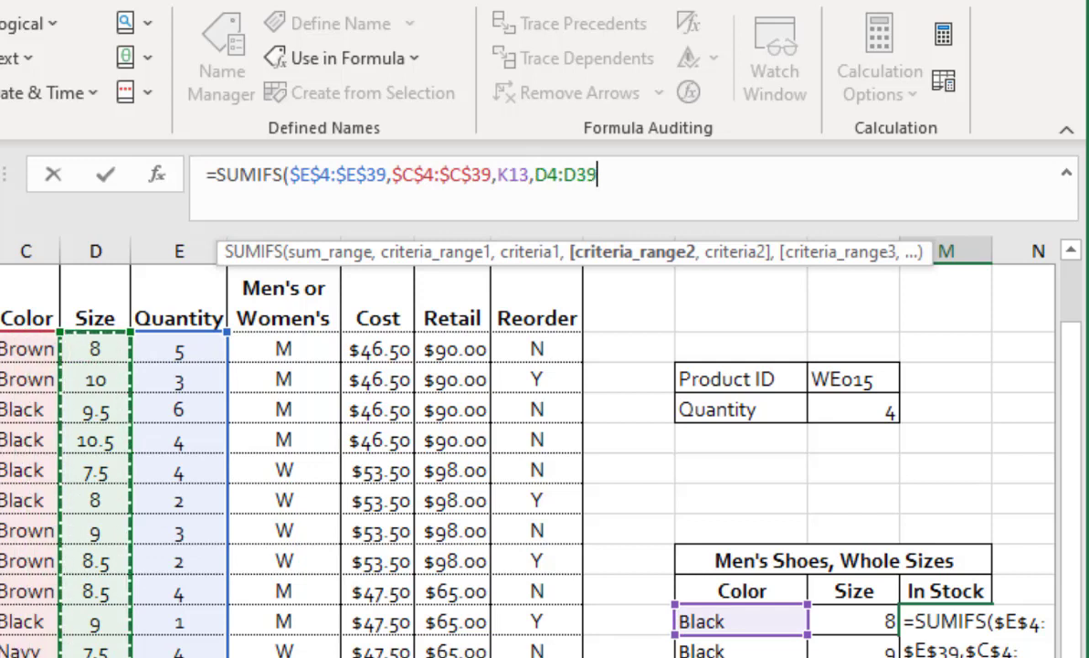
pyautogui.press('F4')
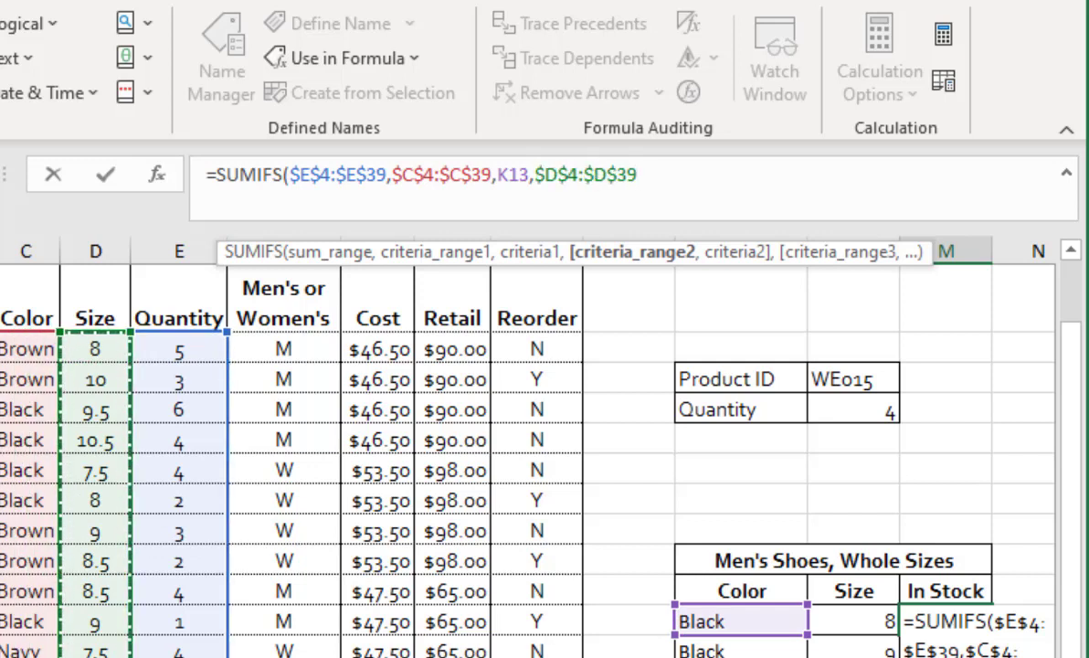
pyautogui.write(',')
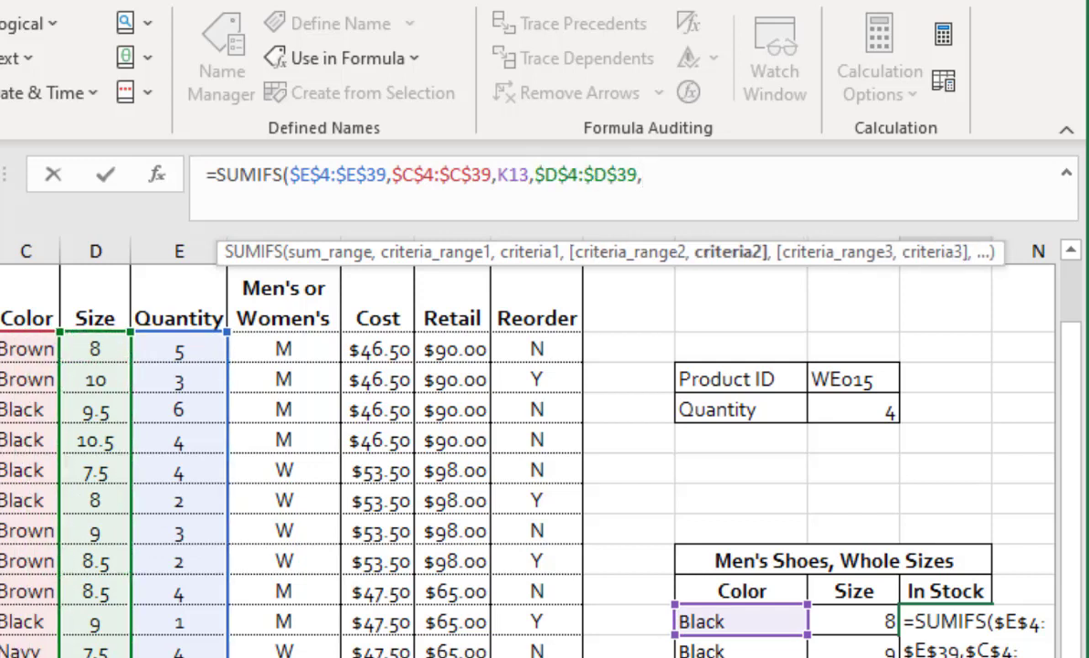
pyautogui.click(859, 621)
pyautogui.write(')')
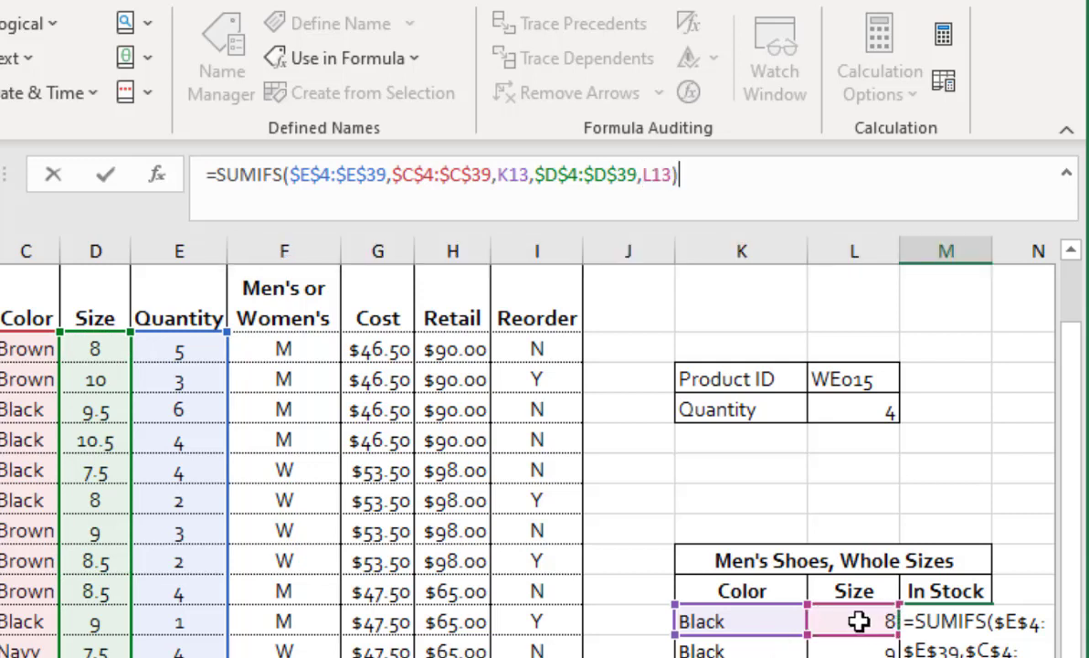
pyautogui.press('Return')
pyautogui.press('Up')
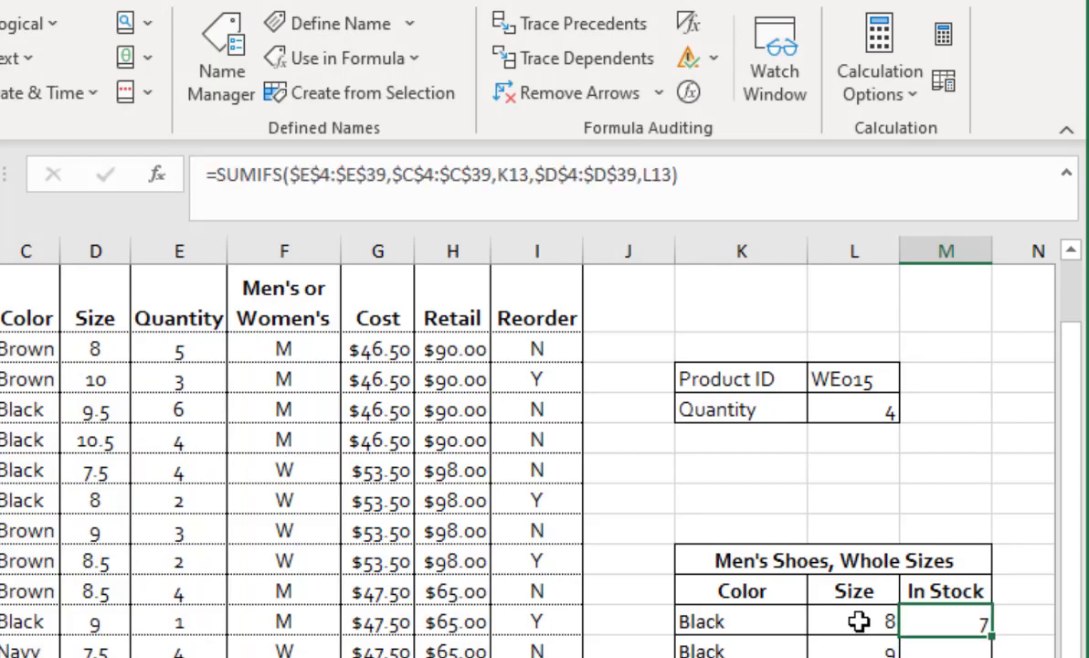
# - Copy the SUMIFS formula from M13 down to cells M14:M21
pyautogui.hotkey('shift', 'Down')
pyautogui.hotkey('shift', 'Down')
pyautogui.hotkey('shift', 'Down')
pyautogui.hotkey('shift', 'Down')
pyautogui.hotkey('shift', 'Down')
pyautogui.hotkey('shift', 'Down')
pyautogui.hotkey('shift', 'Down')
pyautogui.hotkey('shift', 'Down')
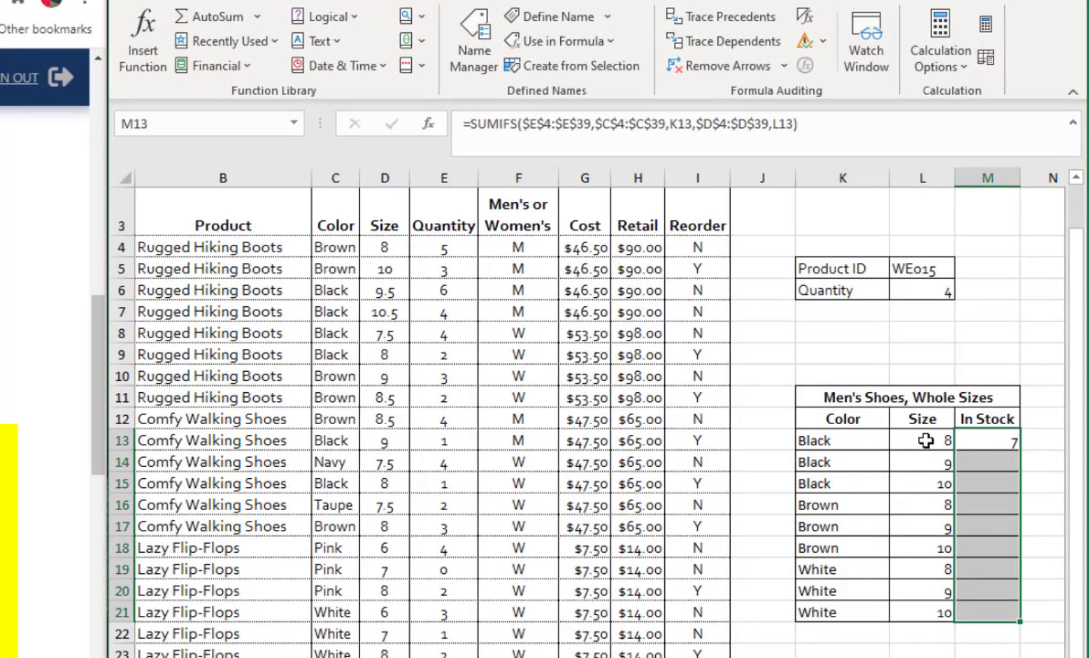
pyautogui.hotkey('ctrl', 'd')
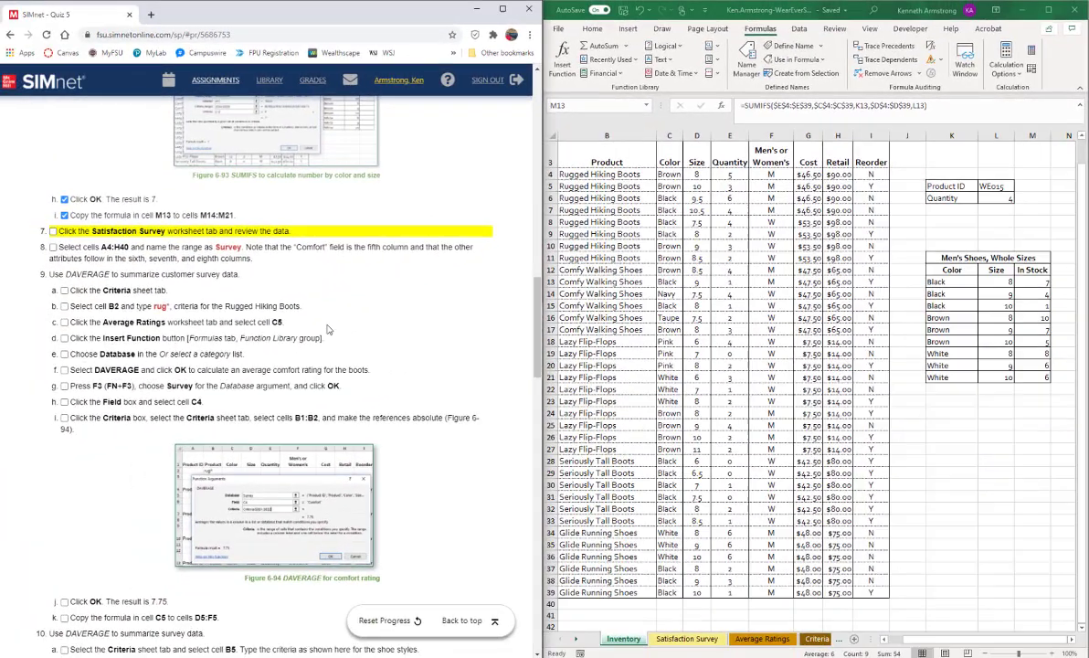
# - Name the range A4:H40 on the Satisfaction Survey sheet as Survey
pyautogui.click(718, 640)
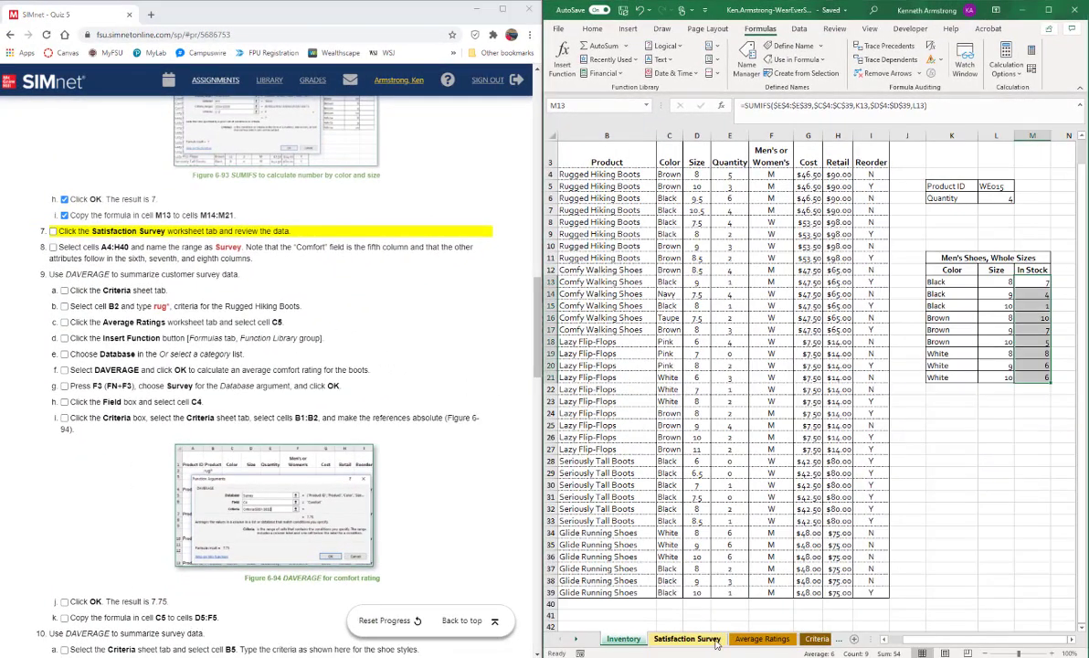
pyautogui.click(715, 640)
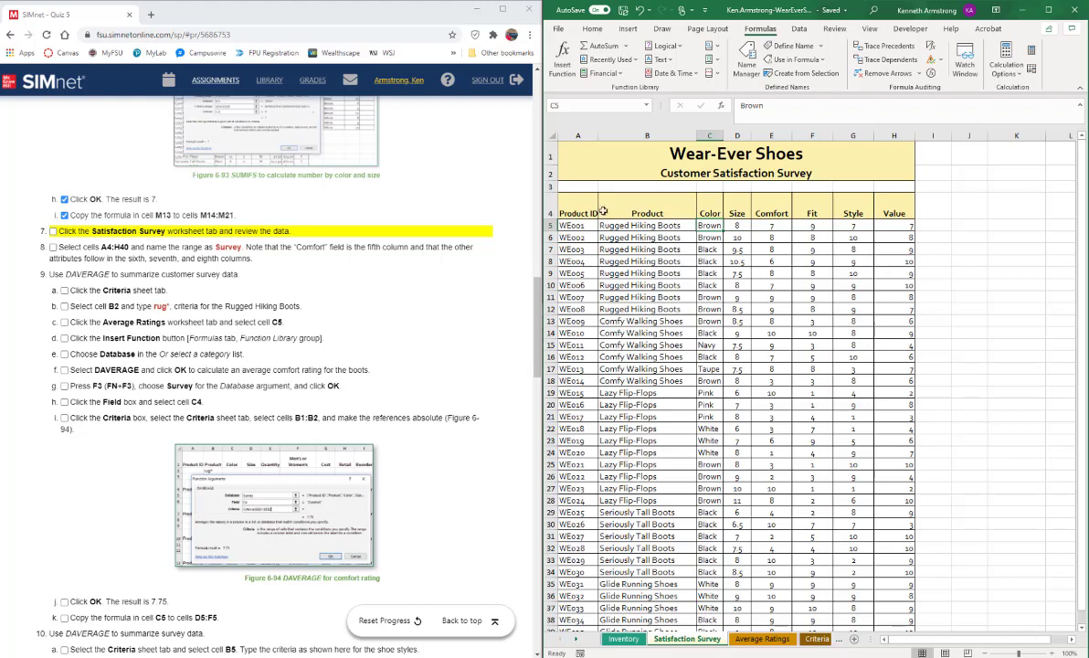
pyautogui.moveTo(572, 208); pyautogui.dragTo(893, 603)
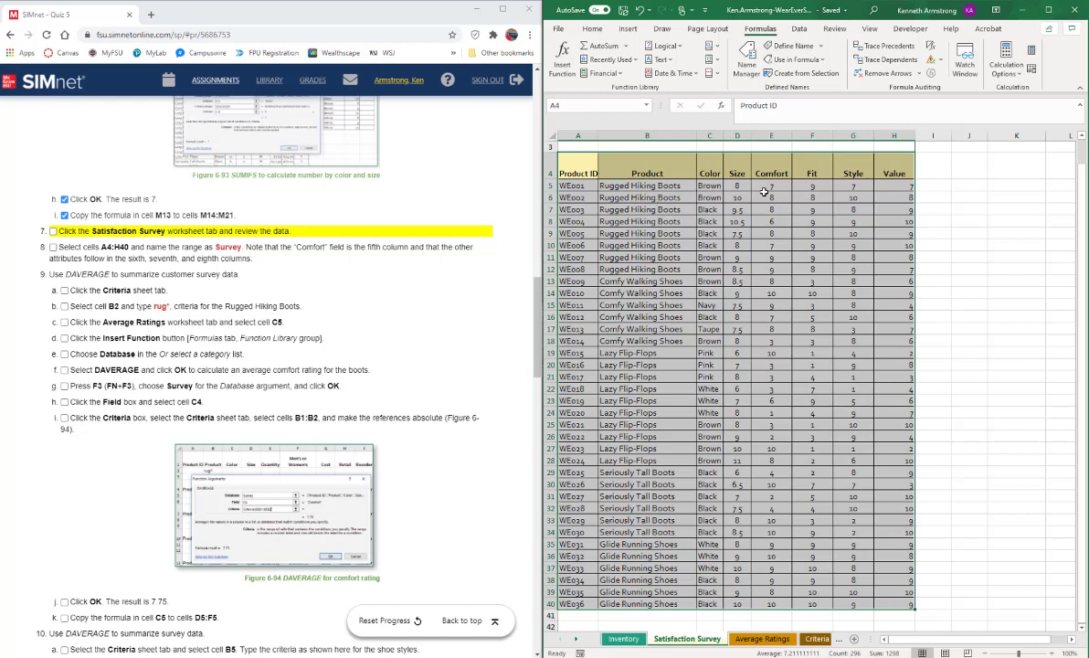
pyautogui.click(581, 106)
pyautogui.press('Return')
# - Enter rug* as the Product criterion in cell B2 of the Criteria sheet
pyautogui.click(816, 637)
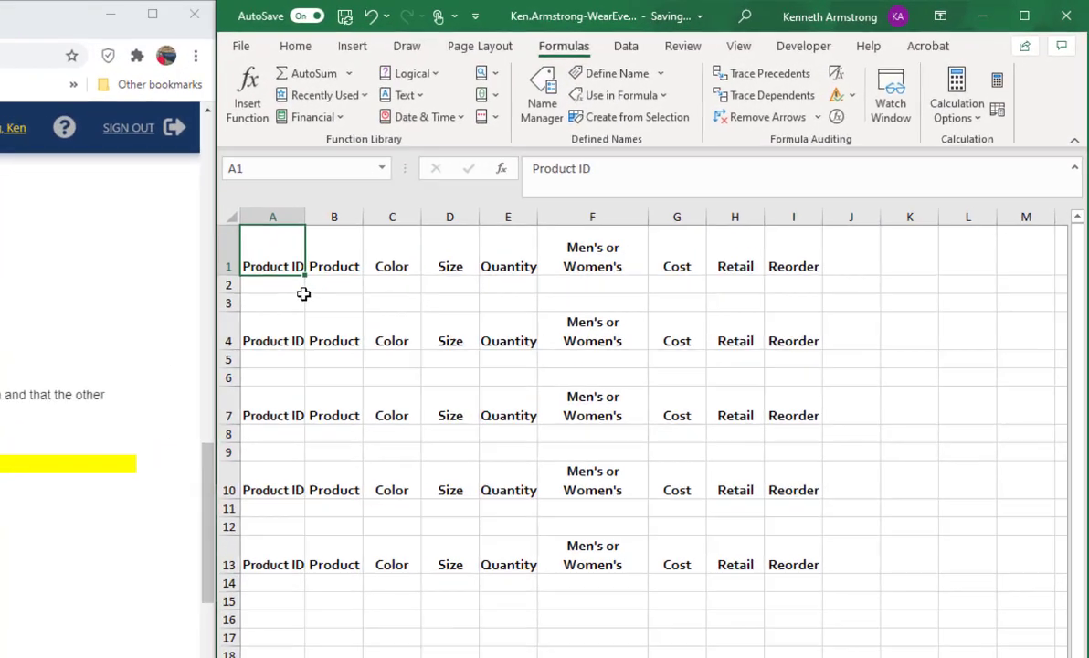
pyautogui.click(317, 289)
pyautogui.write('rug*')
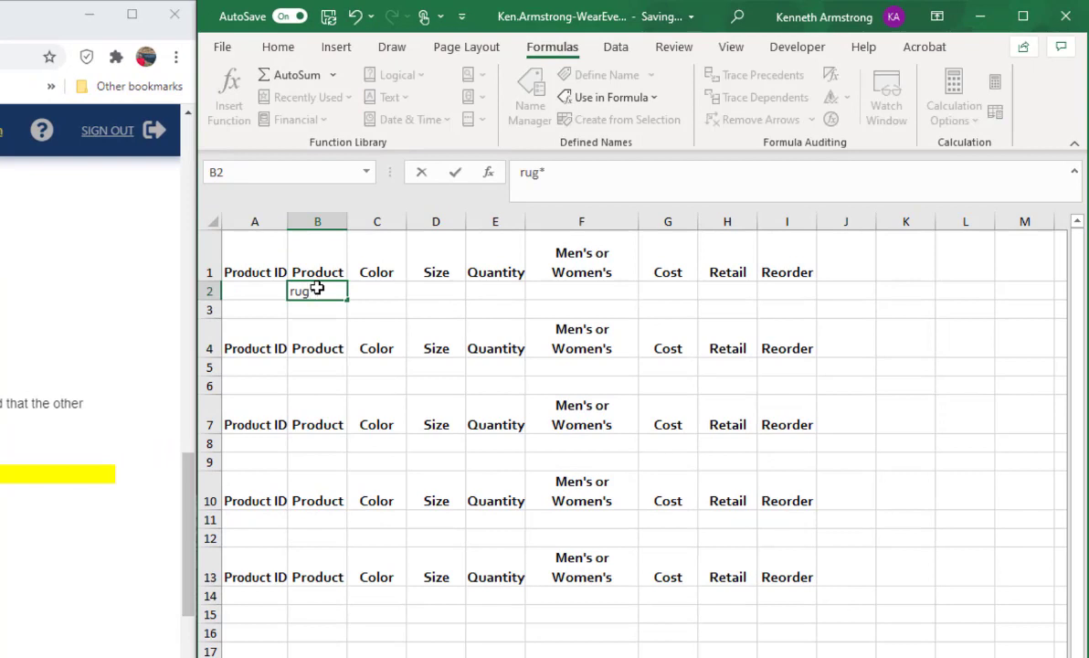
pyautogui.press('Return')
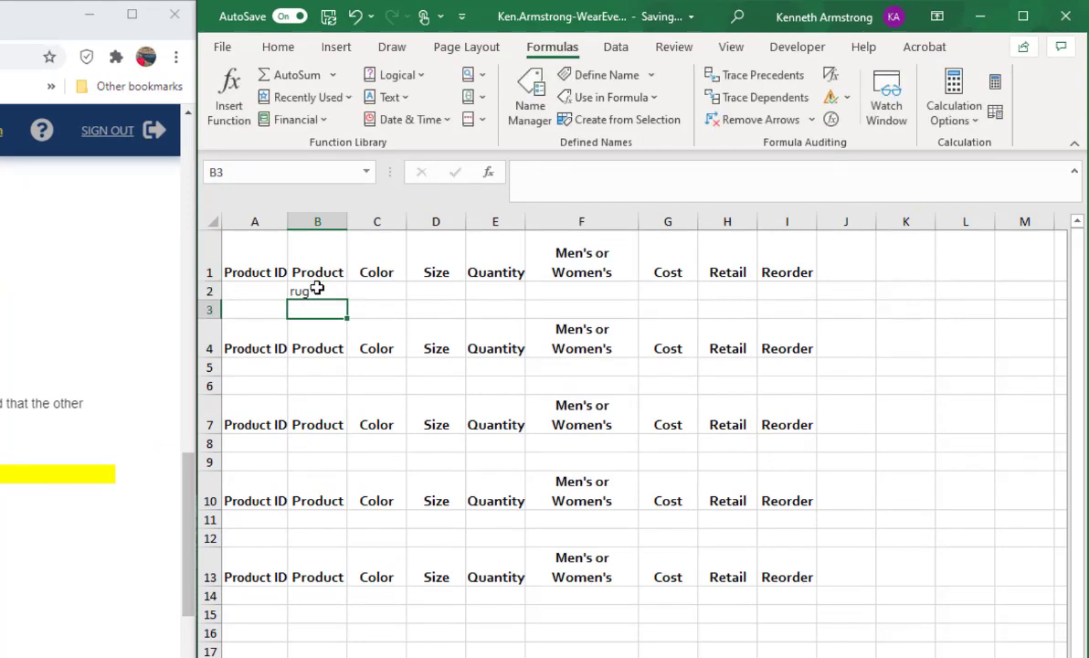
# - Examine the Rugged Hiking Boots rows and their Comfort ratings in E5:E12 on the Satisfaction Survey sheet
pyautogui.hotkey('ctrl', 'pagedown')
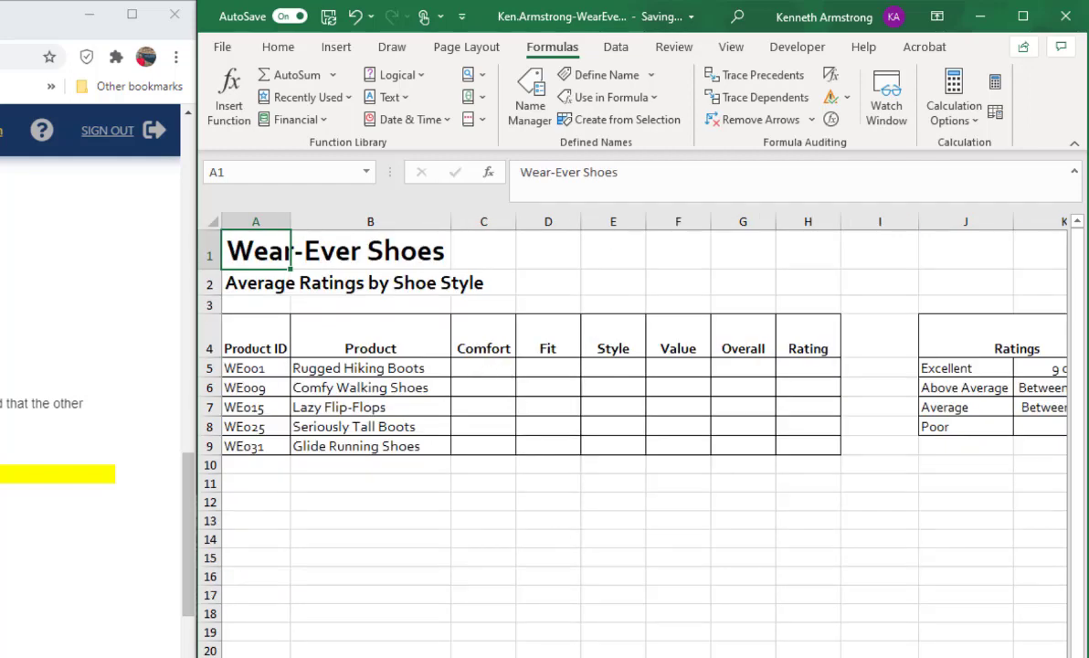
pyautogui.hotkey('ctrl', 'pagedown')
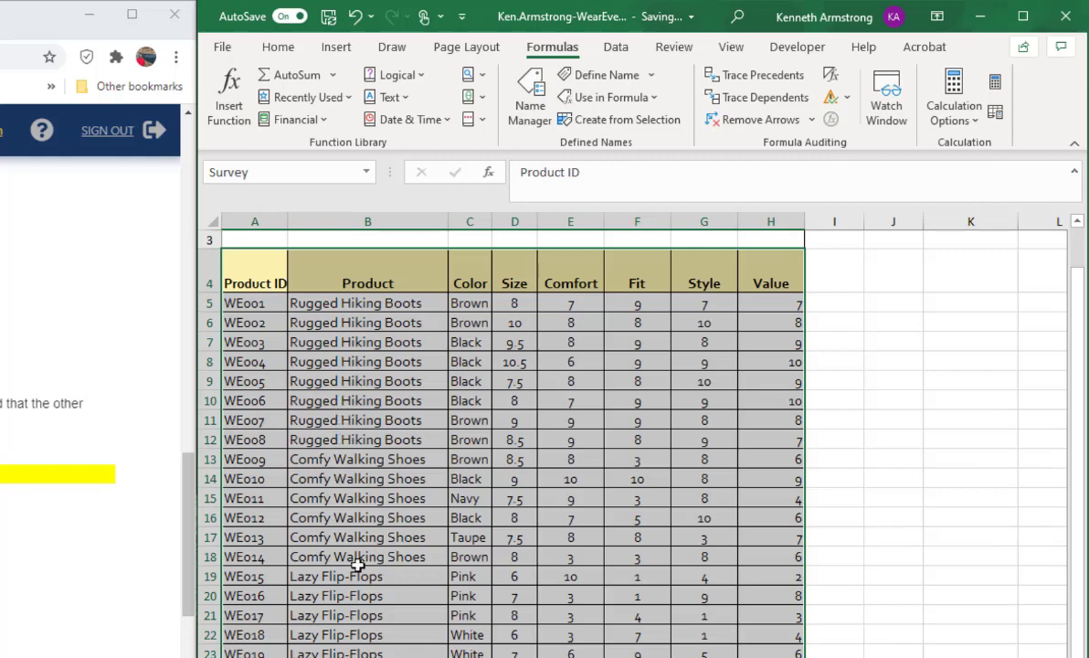
pyautogui.click(396, 320)
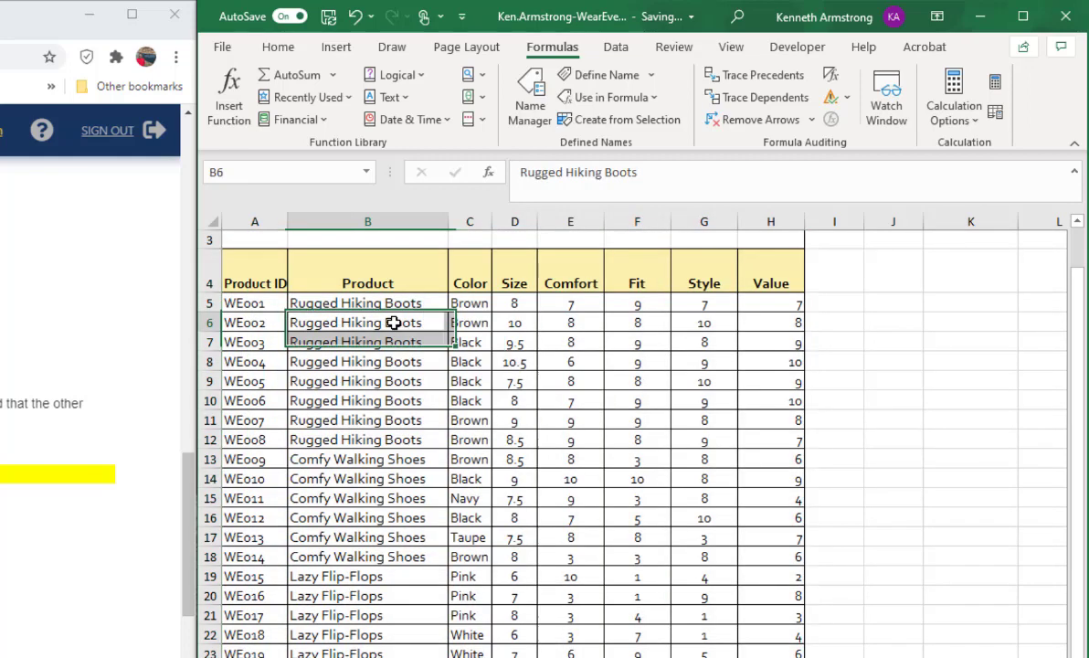
pyautogui.moveTo(389, 298); pyautogui.dragTo(426, 439)
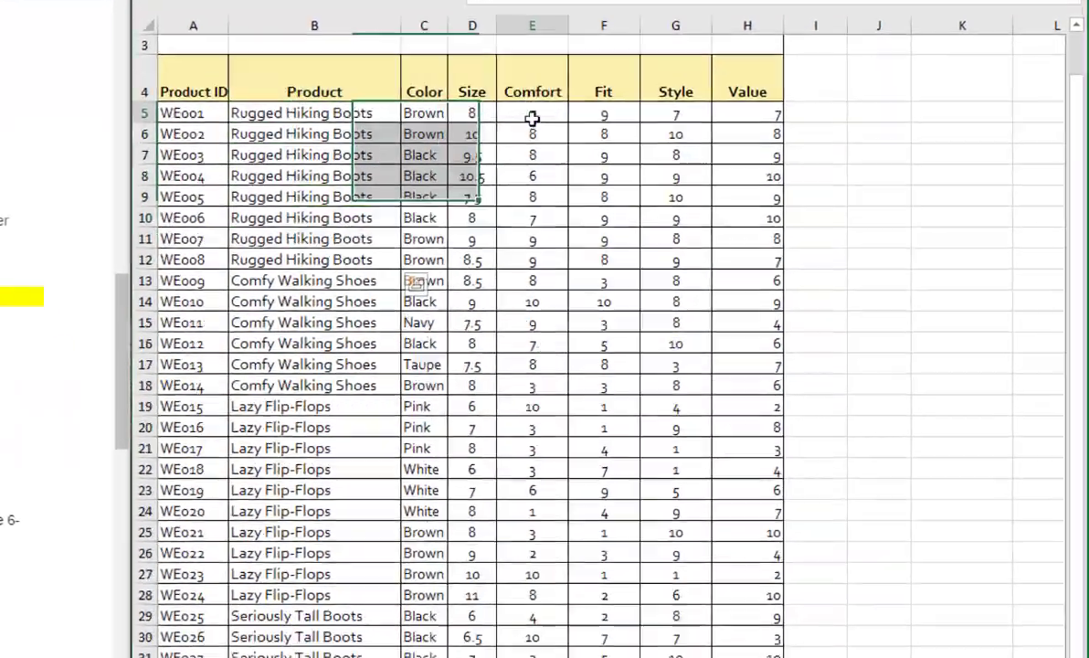
pyautogui.moveTo(570, 303); pyautogui.dragTo(570, 420)
pyautogui.hotkey('shift', 'Down')
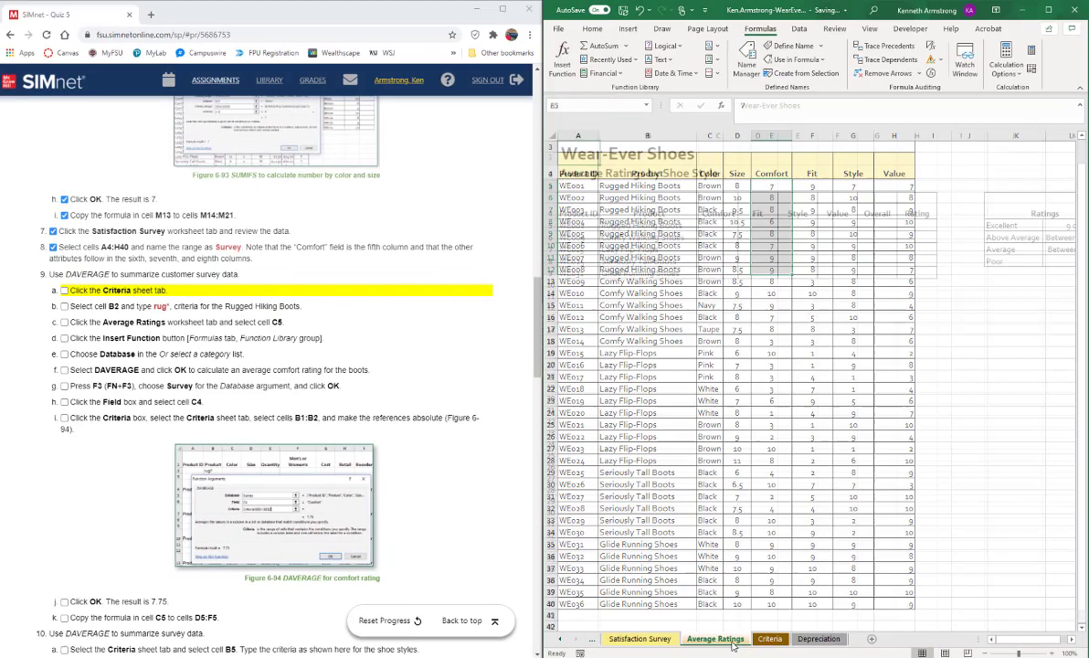
# - Start a DAVERAGE formula in cell C5 of the Average Ratings sheet with the Survey range as the database
pyautogui.click(337, 619)
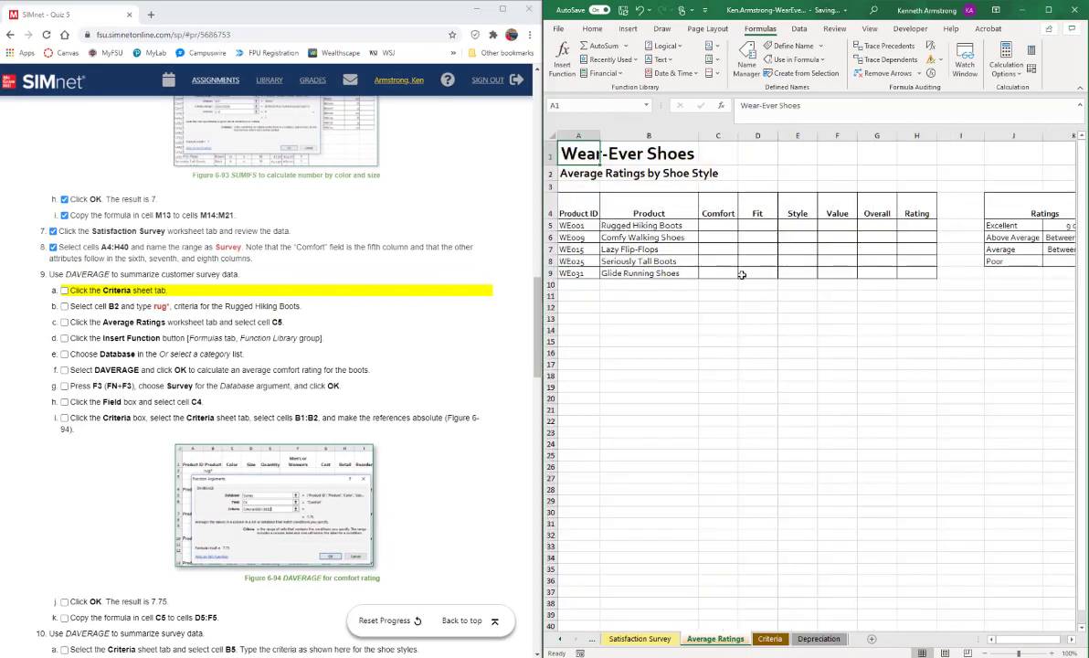
pyautogui.click(719, 224)
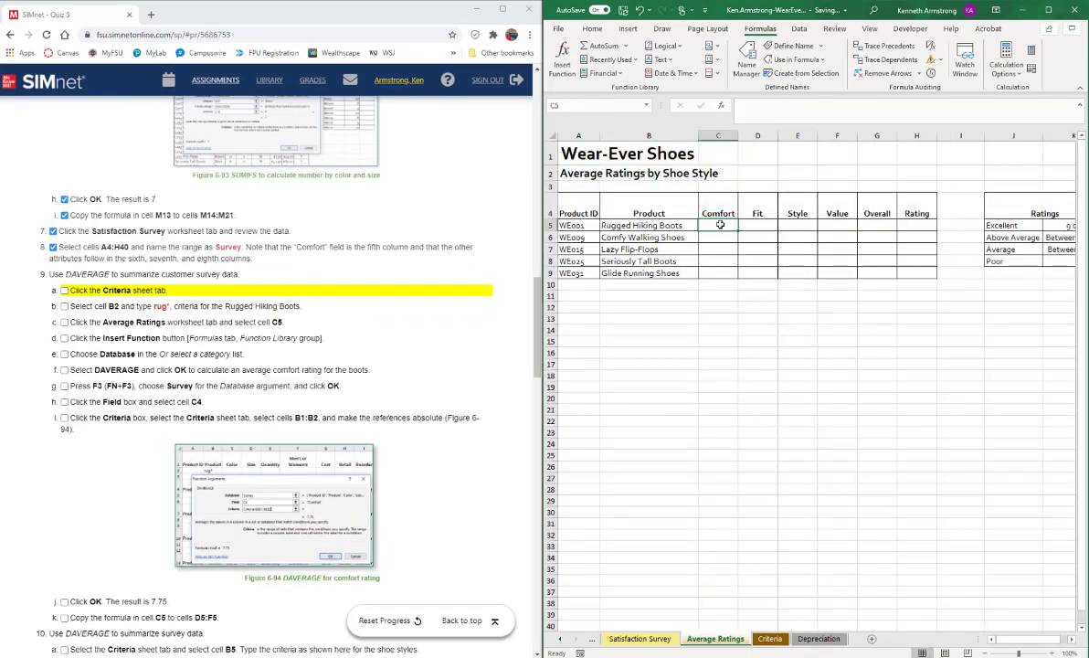
pyautogui.write('dav')
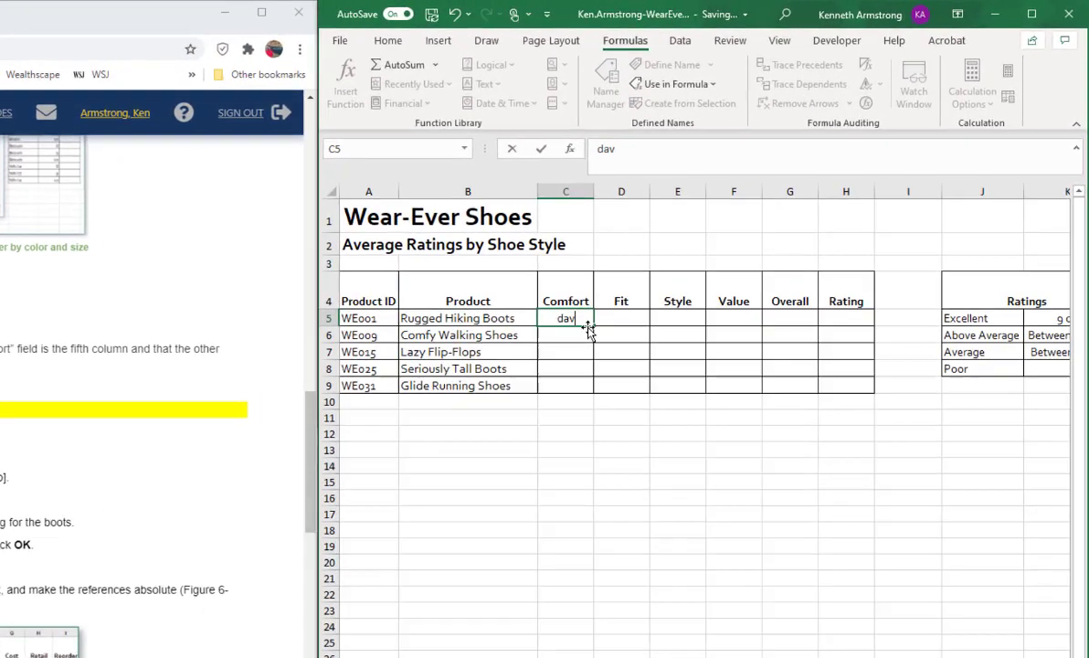
pyautogui.press('BackSpace')
pyautogui.press('BackSpace')
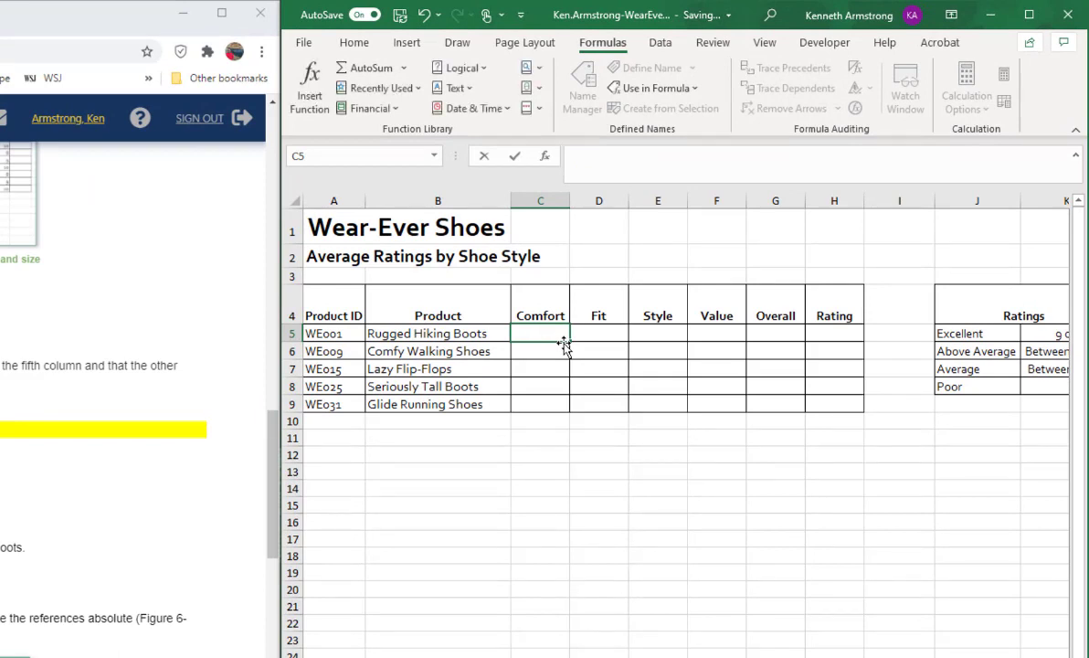
pyautogui.write('=dav')
pyautogui.press('Tab')
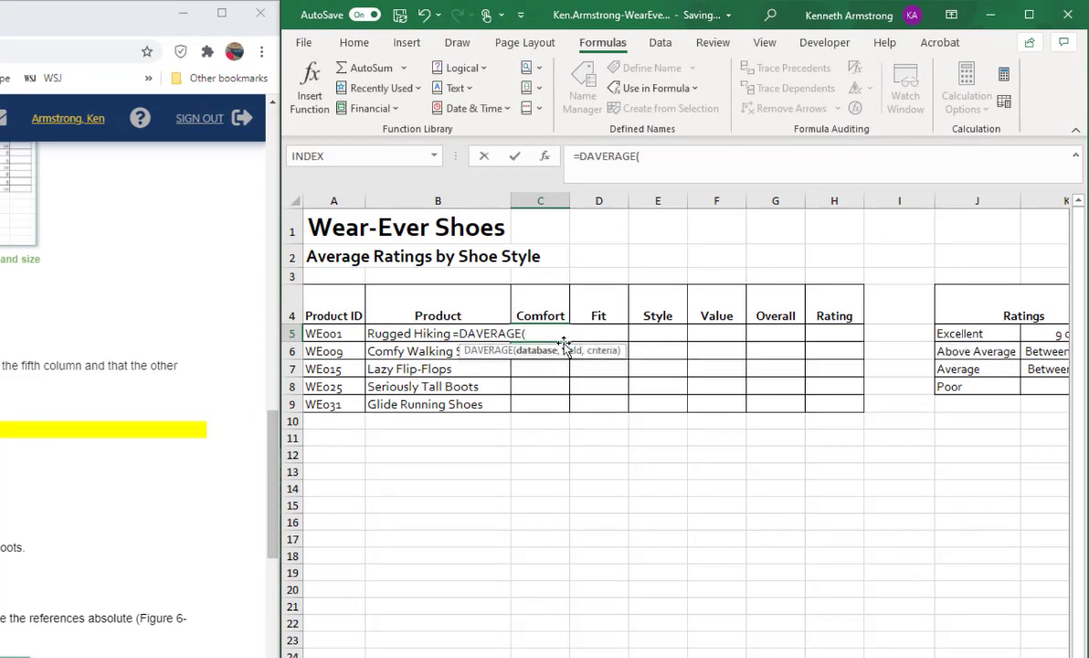
pyautogui.write('Sur')
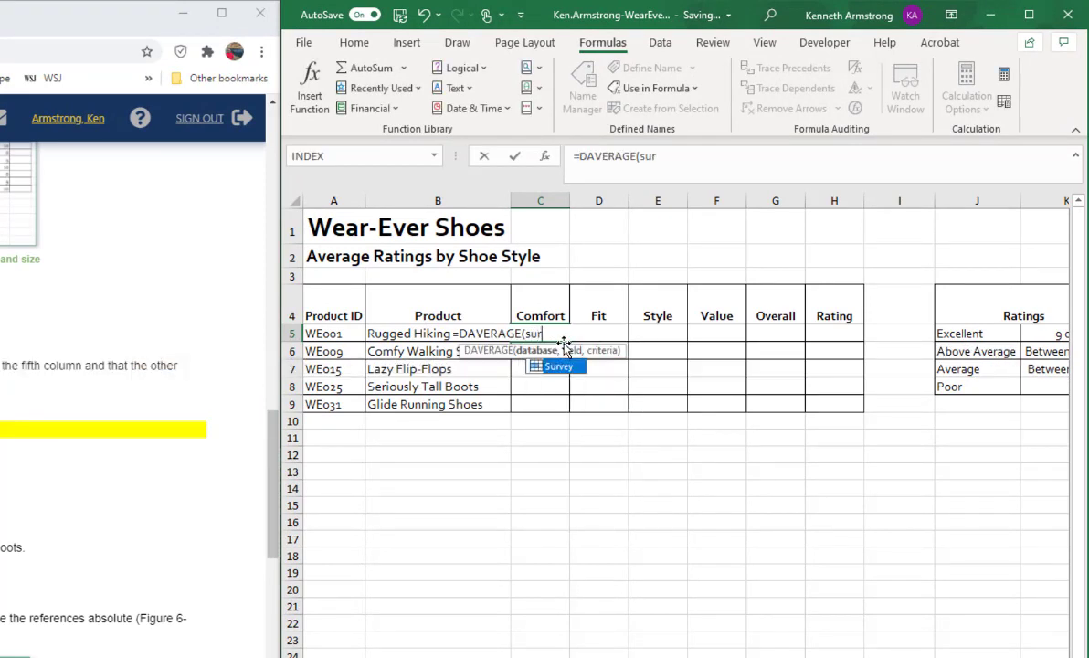
pyautogui.press('Tab')
pyautogui.write(',')
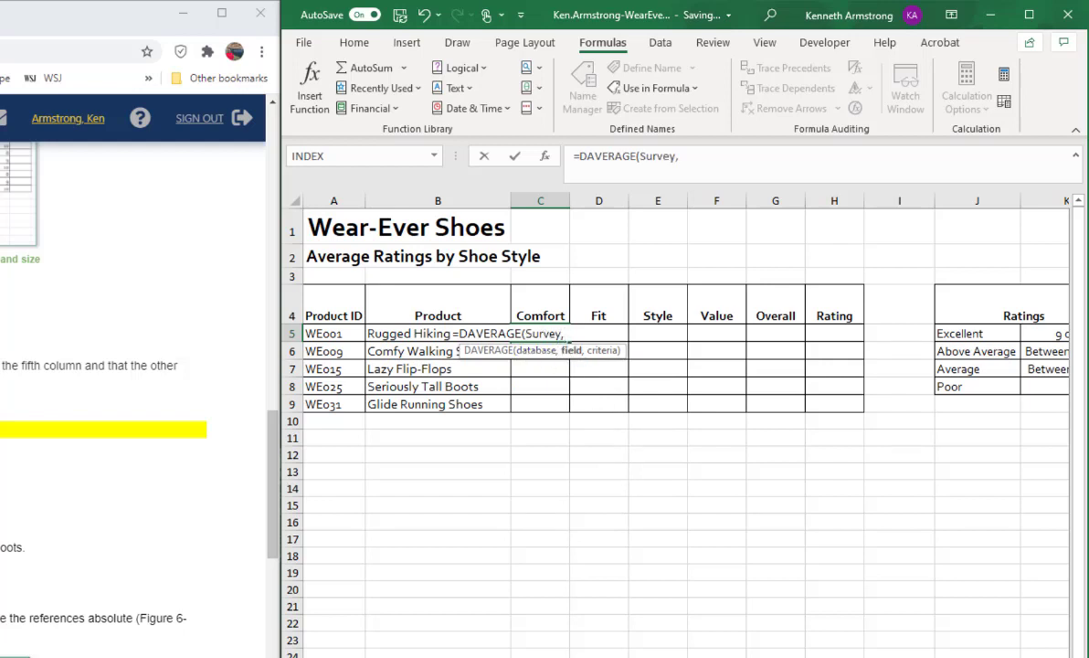
# - Complete the DAVERAGE formula with cell C4 as the field and the absolute range Criteria!$B$1:$B$2 as the criteria
pyautogui.click(540, 310)
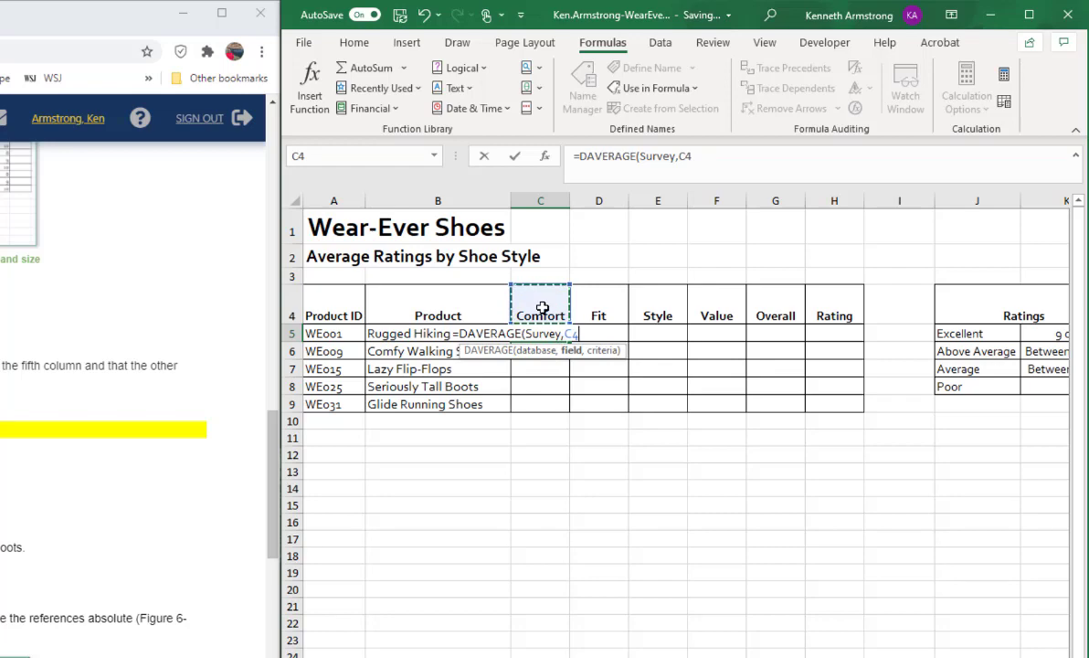
pyautogui.write(',')
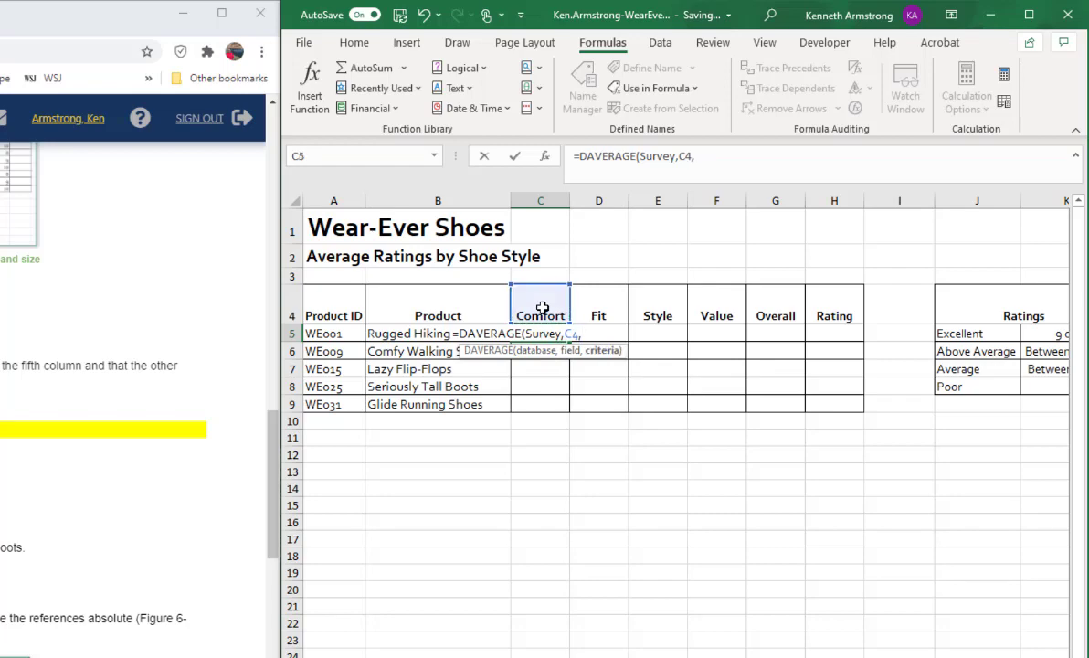
pyautogui.hotkey('ctrl', 'pagedown')
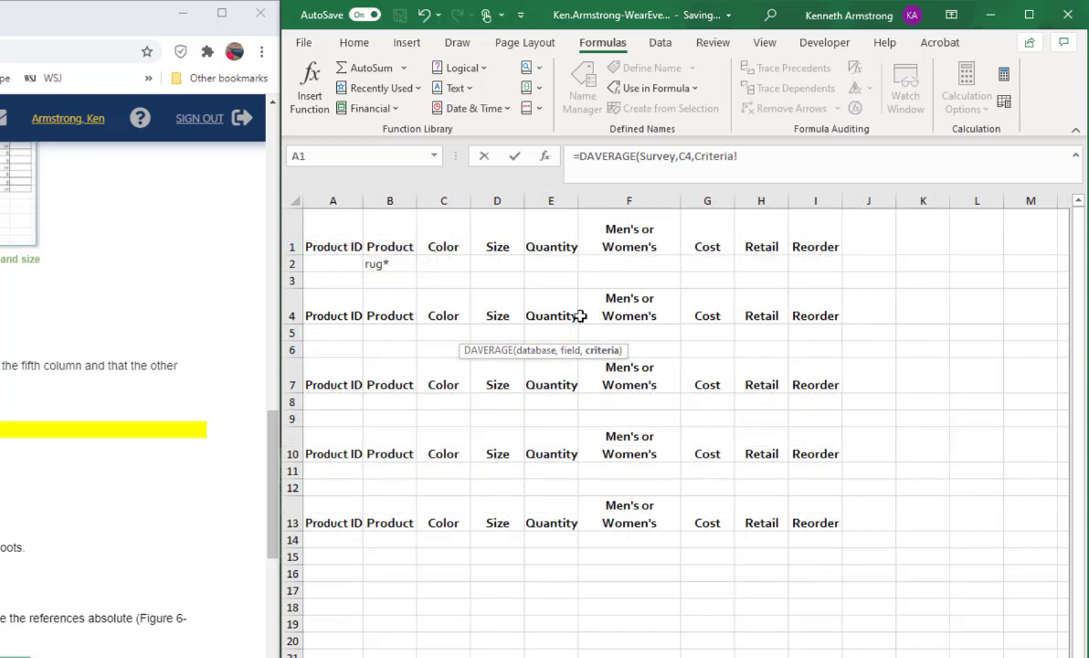
pyautogui.moveTo(396, 243); pyautogui.dragTo(402, 271)
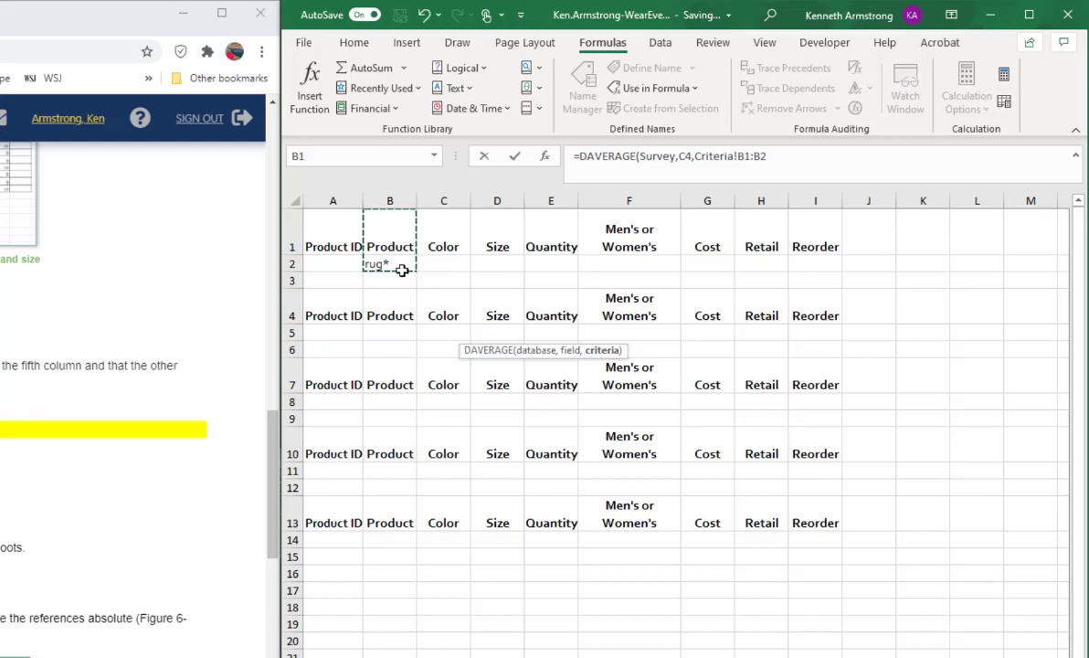
pyautogui.press('F4')
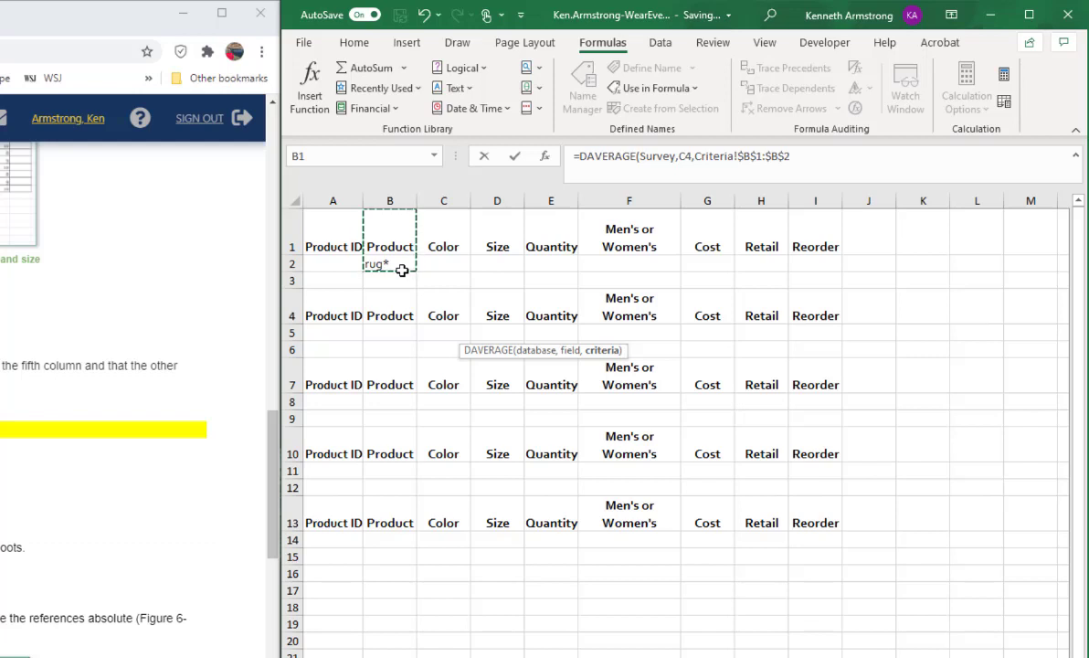
pyautogui.press('Return')
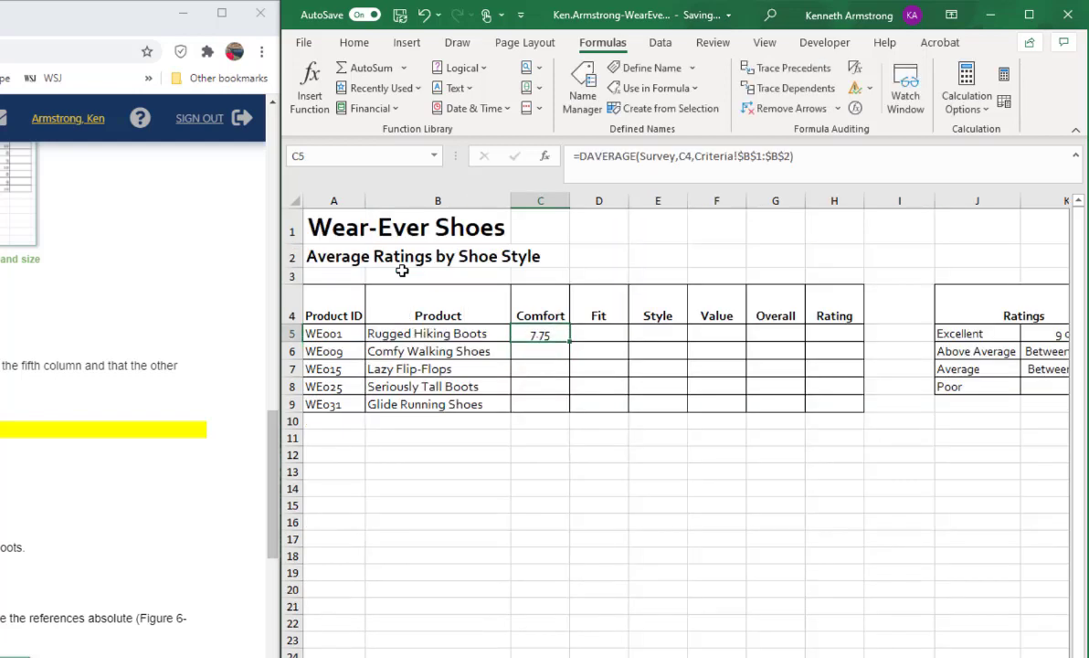
# - Copy the DAVERAGE formula from C5 across to cells D5:F5
pyautogui.hotkey('shift', 'Right')
pyautogui.hotkey('shift', 'Right')
pyautogui.hotkey('shift', 'Right')
pyautogui.hotkey('ctrl', 'r')
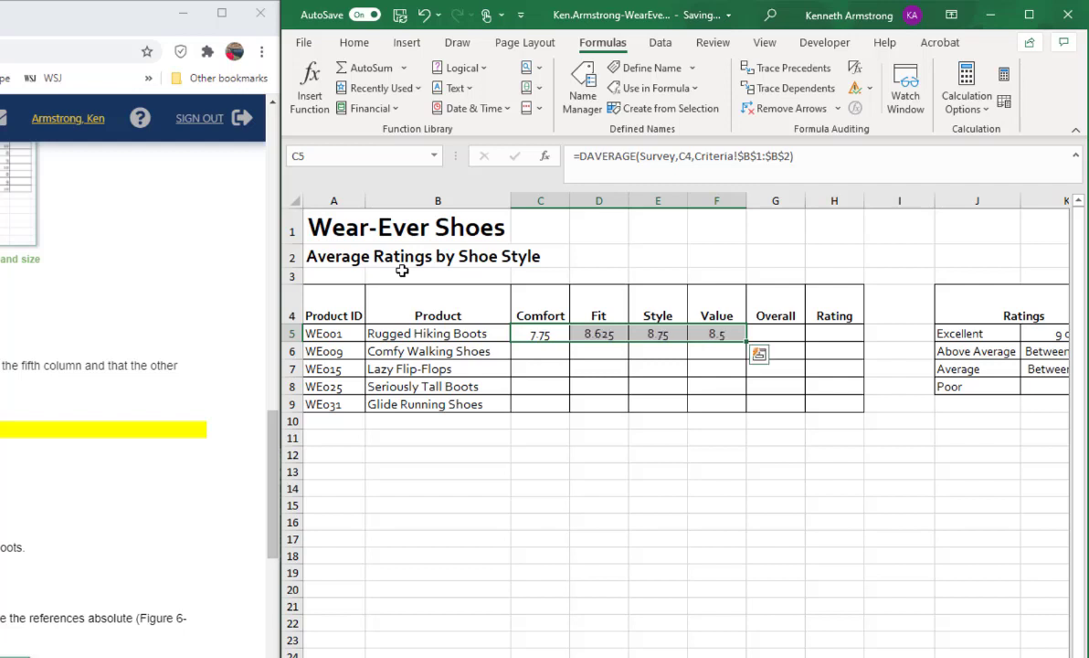
# - Copy the DAVERAGE formula from C5 down to C6:C9 and inspect the field reference in C6
pyautogui.click(552, 331)
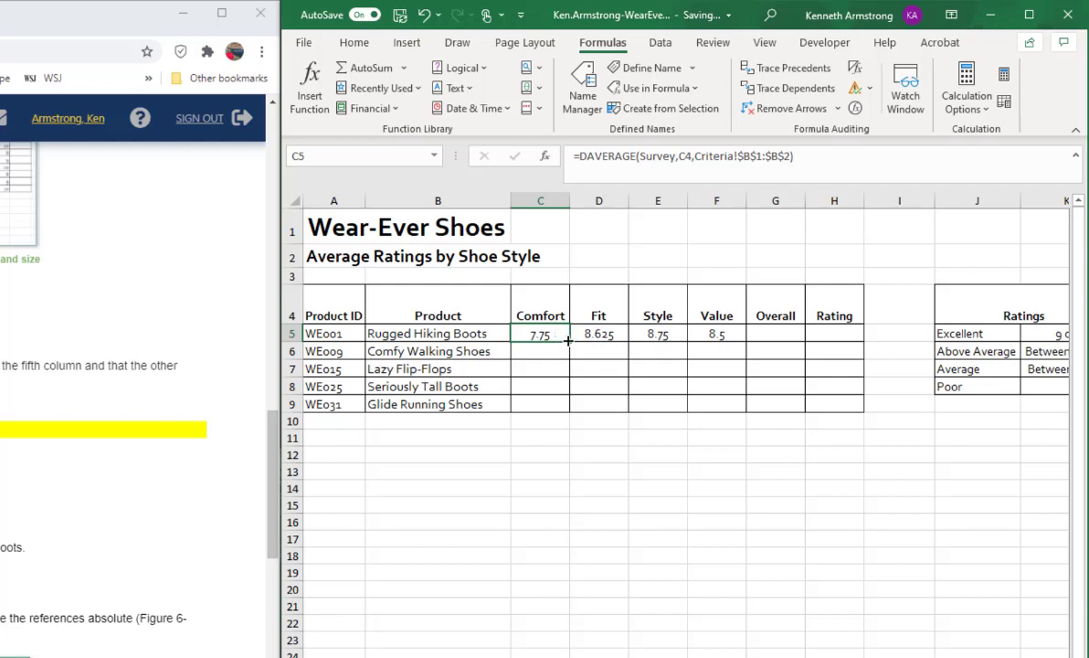
pyautogui.moveTo(568, 340); pyautogui.dragTo(566, 414)
pyautogui.click(548, 353)
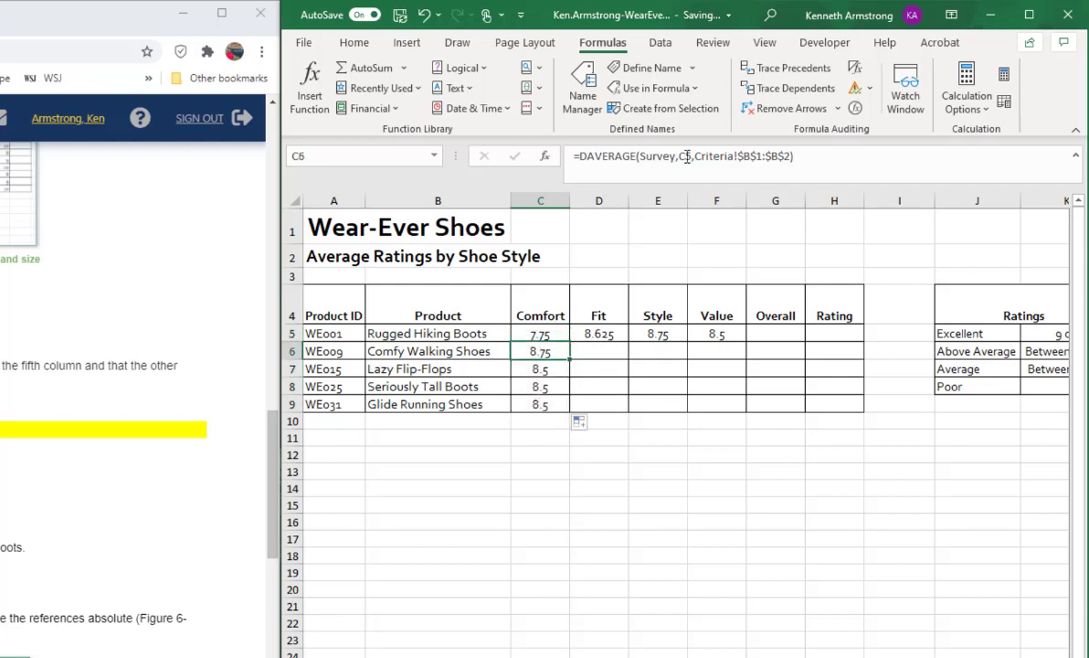
# - Make the field reference in the C5 DAVERAGE formula row-absolute as C$4
pyautogui.press('Down')
pyautogui.press('Down')
pyautogui.press('Down')
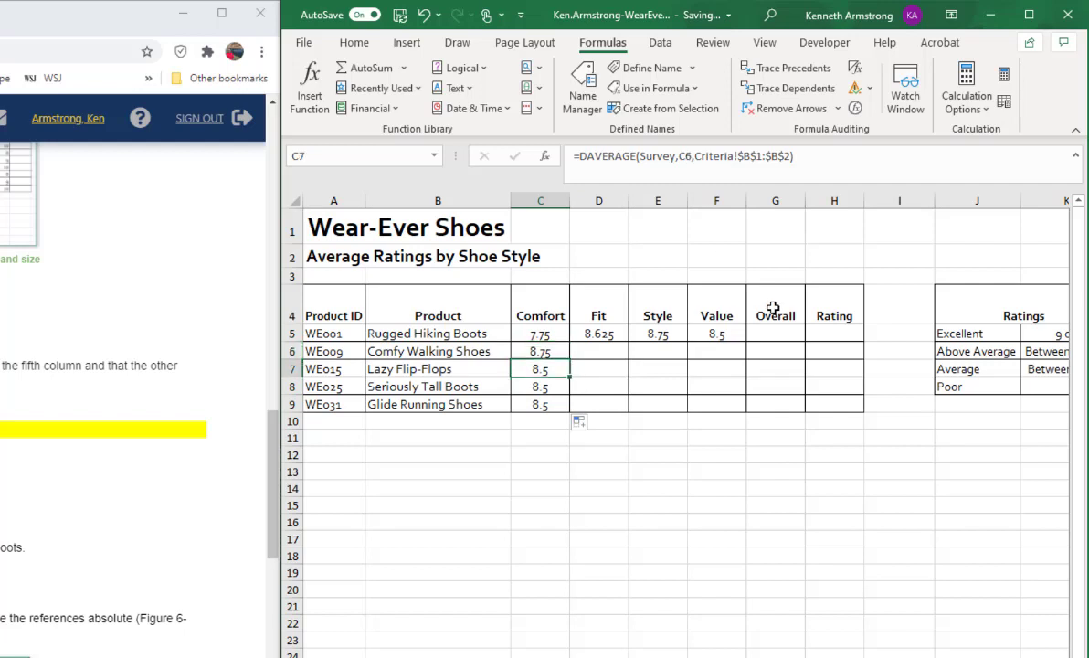
pyautogui.press('Up')
pyautogui.press('Up')
pyautogui.press('Up')
pyautogui.press('Up')
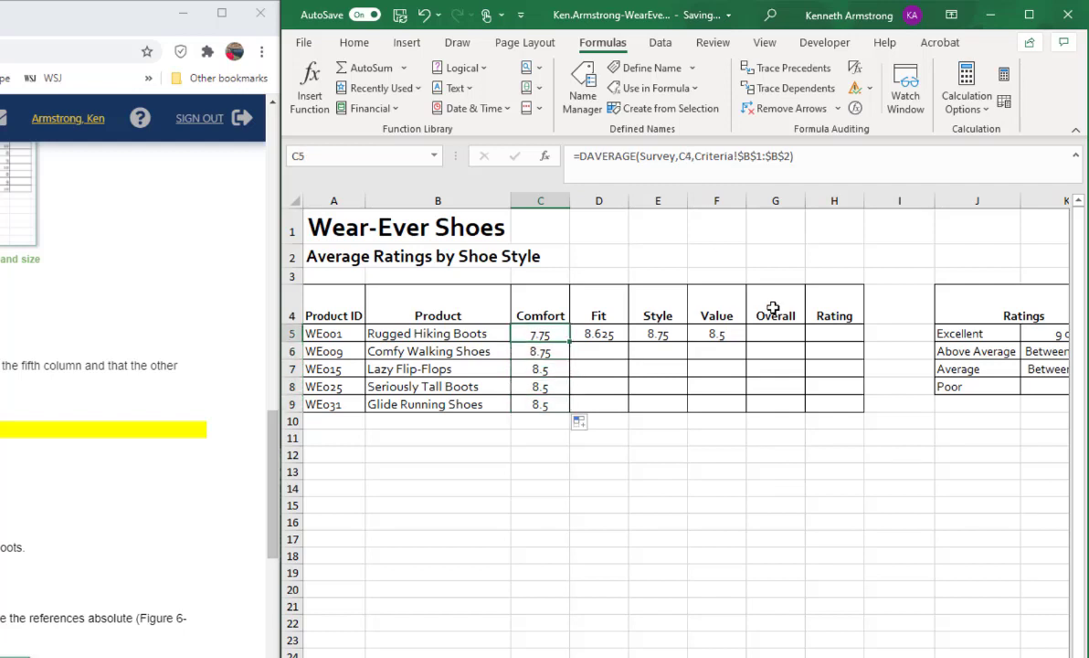
pyautogui.click(690, 156)
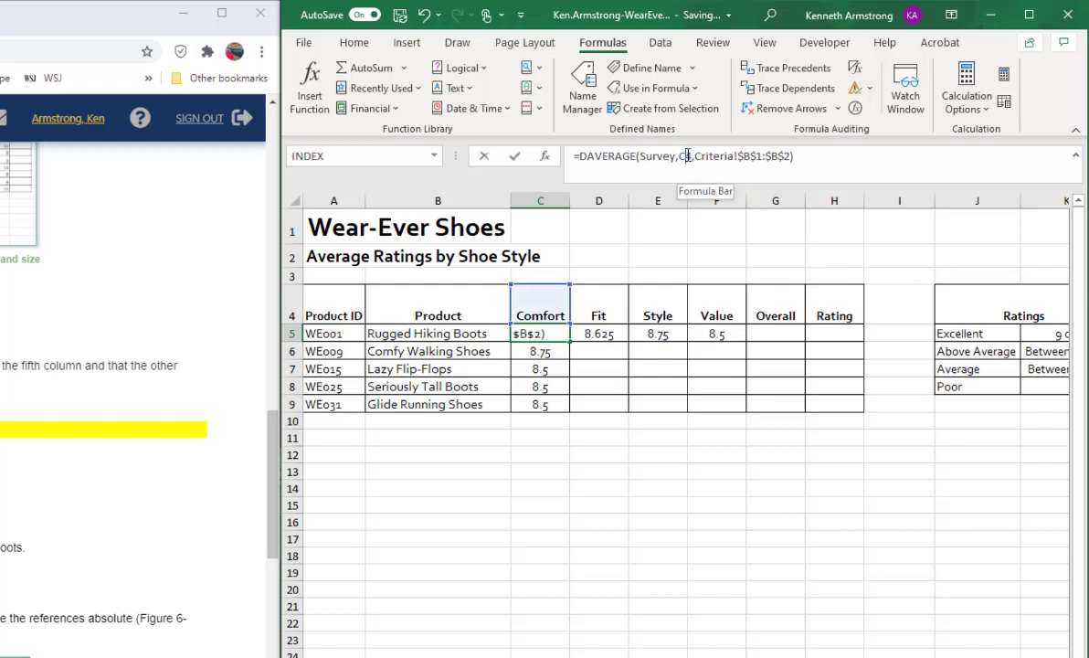
pyautogui.write('$')
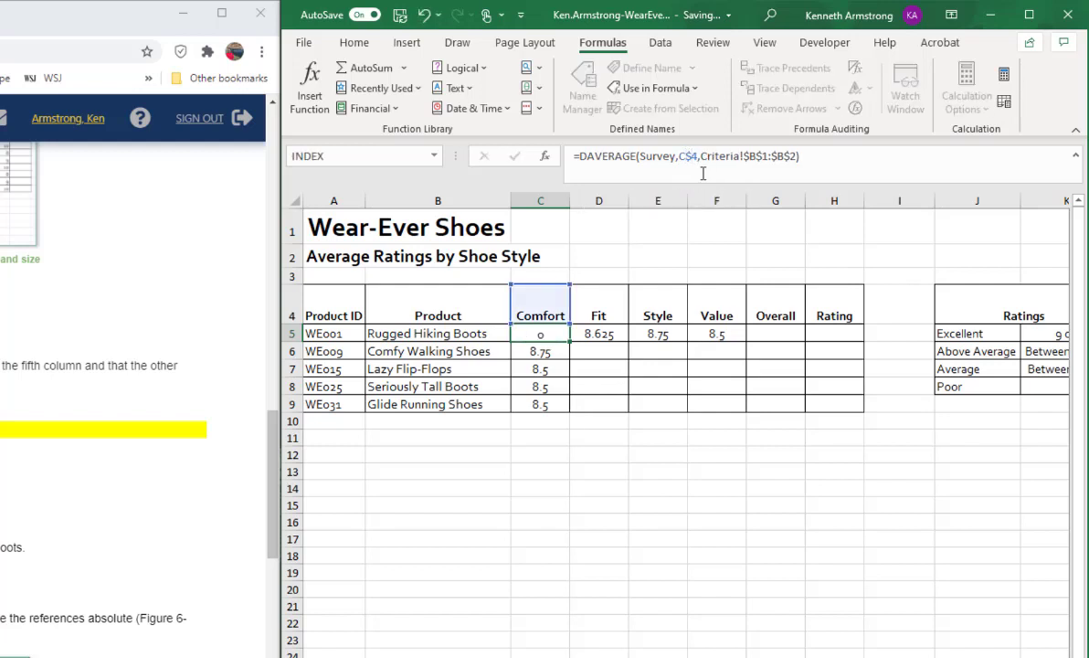
pyautogui.hotkey('ctrl', 'Return')
# - Copy the formula with the C$4 field reference from C5 down through C9 and check the reference in C6
pyautogui.hotkey('ctrl', 'c')
pyautogui.hotkey('shift', 'Down')
pyautogui.hotkey('shift', 'Down')
pyautogui.hotkey('shift', 'Down')
pyautogui.hotkey('shift', 'Down')
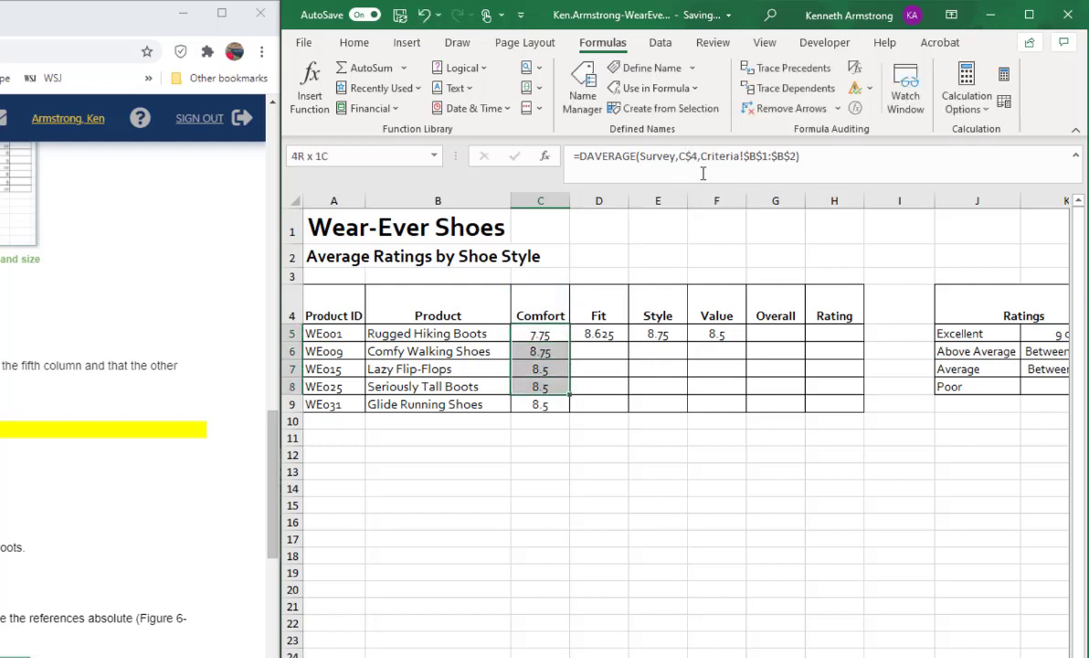
pyautogui.hotkey('ctrl', 'v')
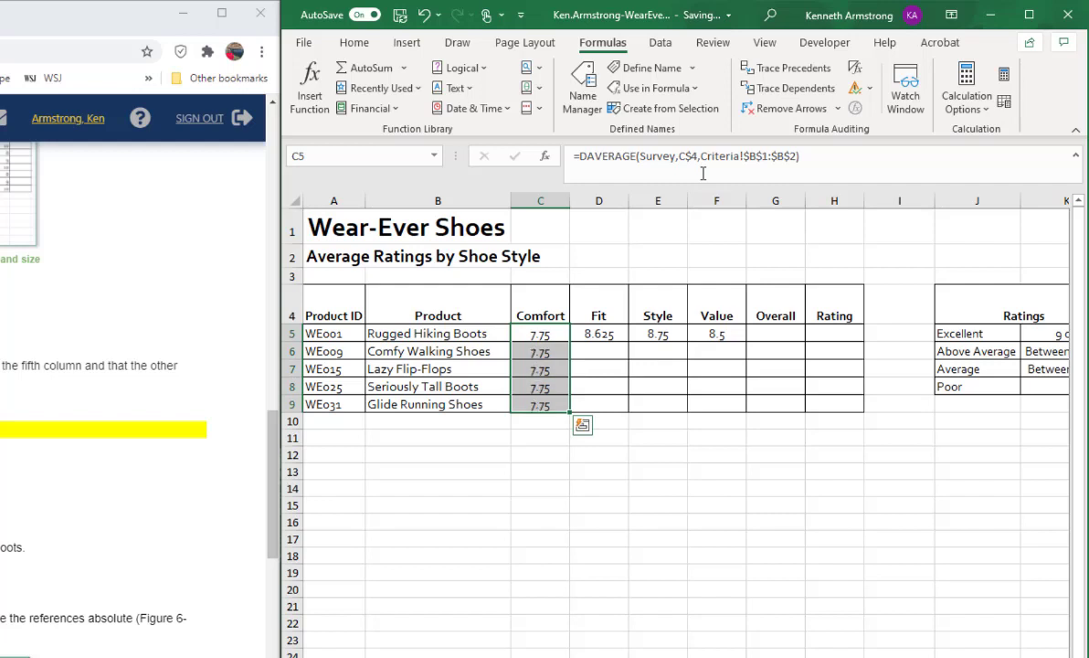
pyautogui.press('Down')
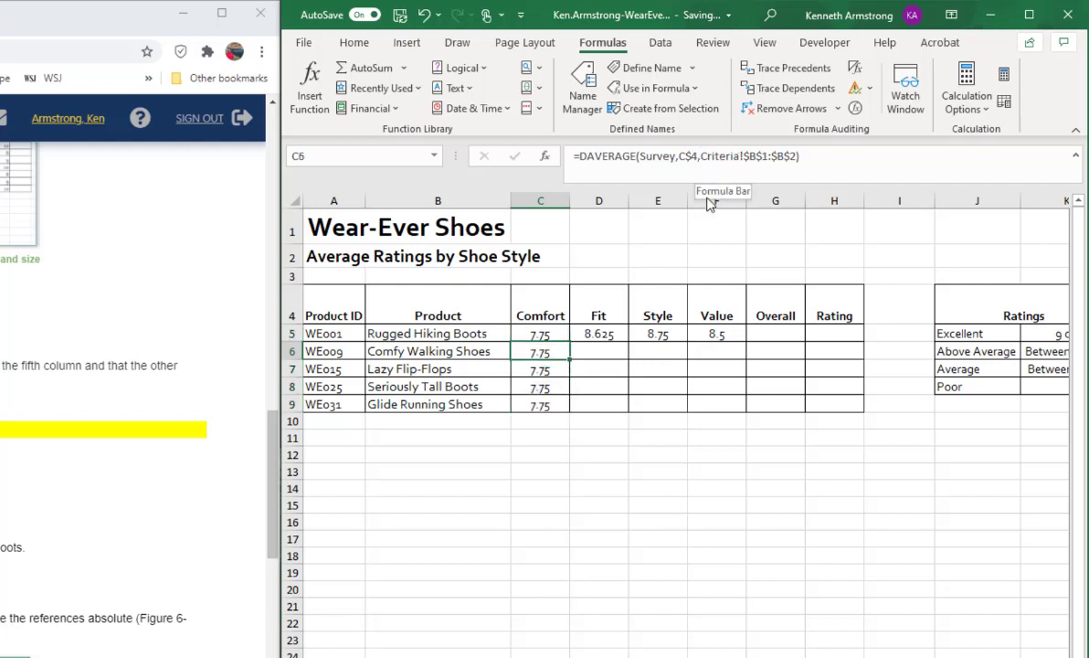
# - Try to change the criteria range reference in the C6 DAVERAGE formula
pyautogui.click(757, 157)
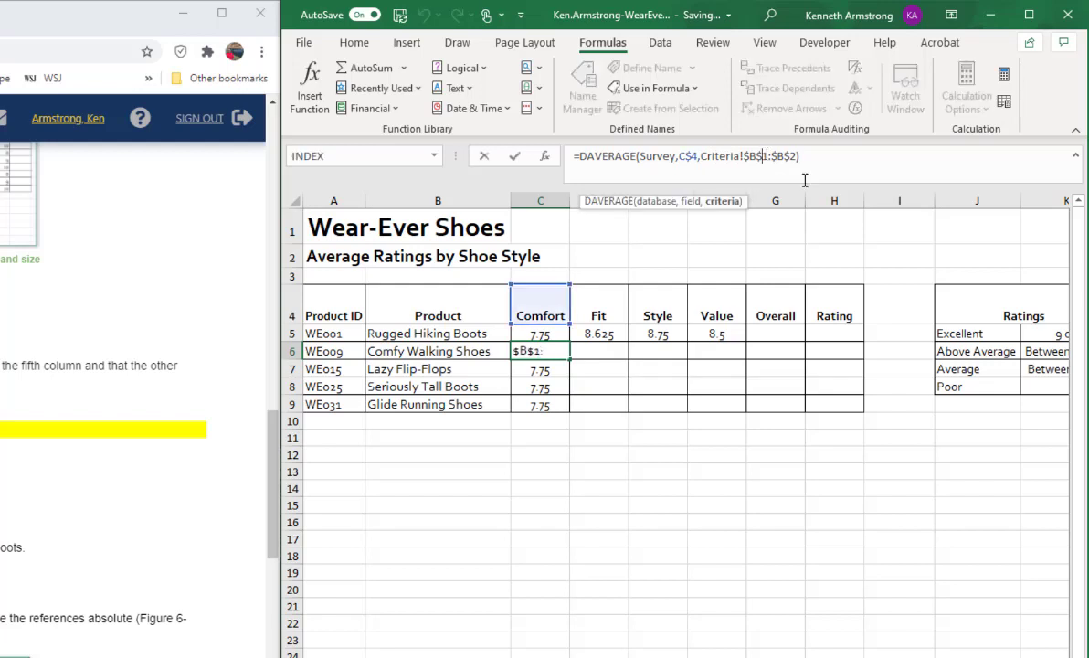
pyautogui.press('Delete')
pyautogui.write('4')
pyautogui.press('BackSpace')
pyautogui.write('1')
pyautogui.press('Return')
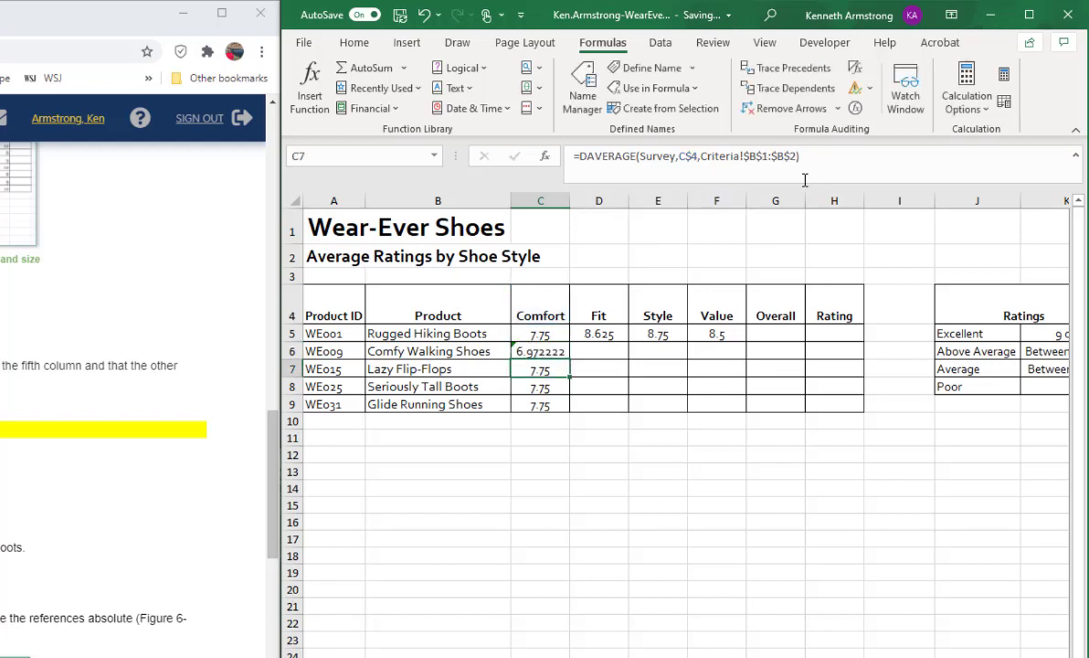
# - On the Criteria sheet, enter the Product criteria com* in cell B5 and laz* in cell B8
pyautogui.hotkey('ctrl', 'pagedown')
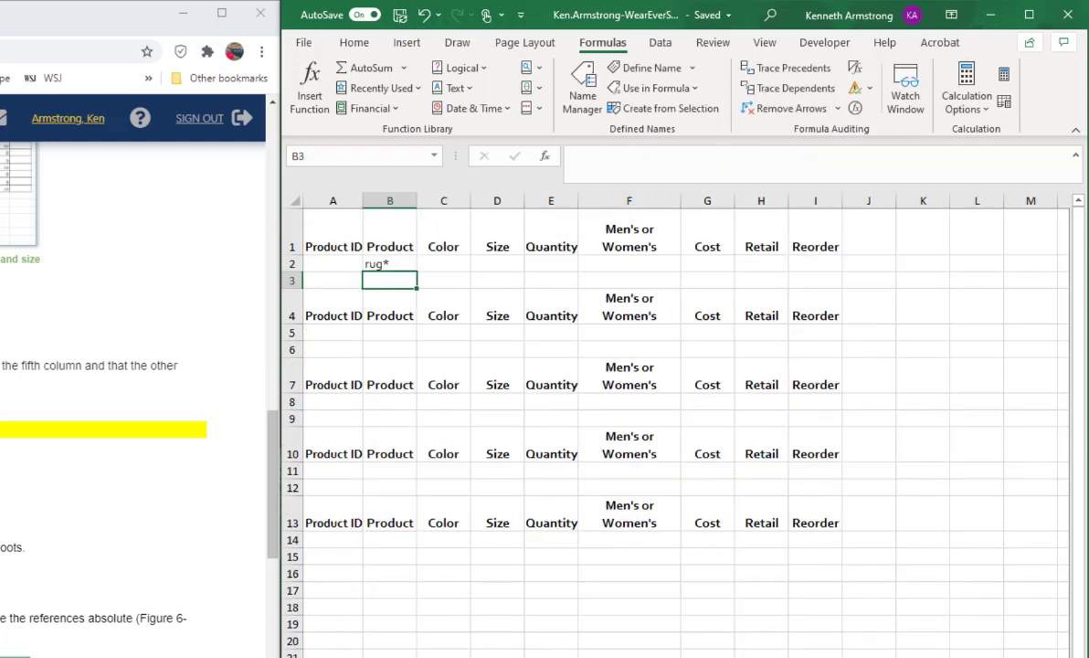
pyautogui.hotkey('alt', 'Tab')
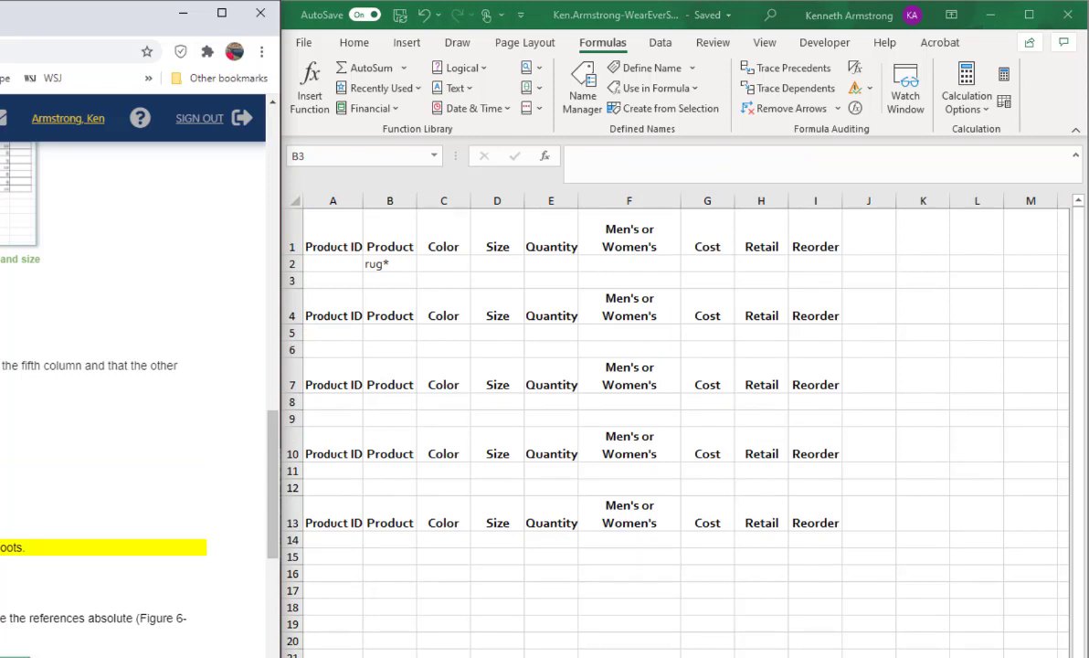
pyautogui.click(399, 334)
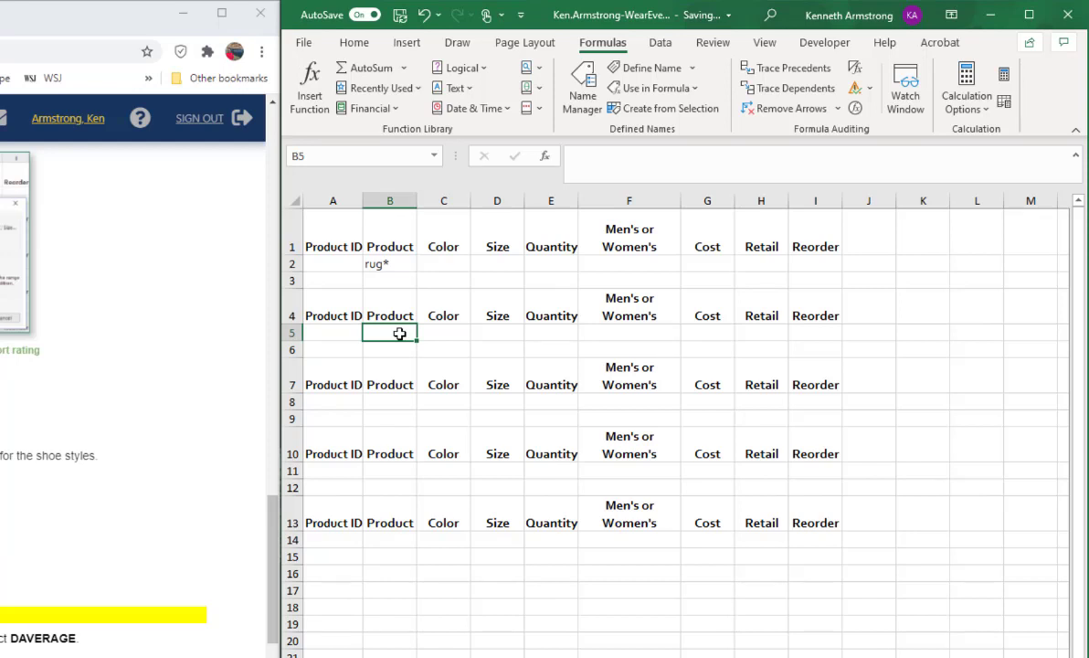
pyautogui.write('com*')
pyautogui.press('Down')
pyautogui.press('Down')
pyautogui.press('Down')
pyautogui.write('laz')
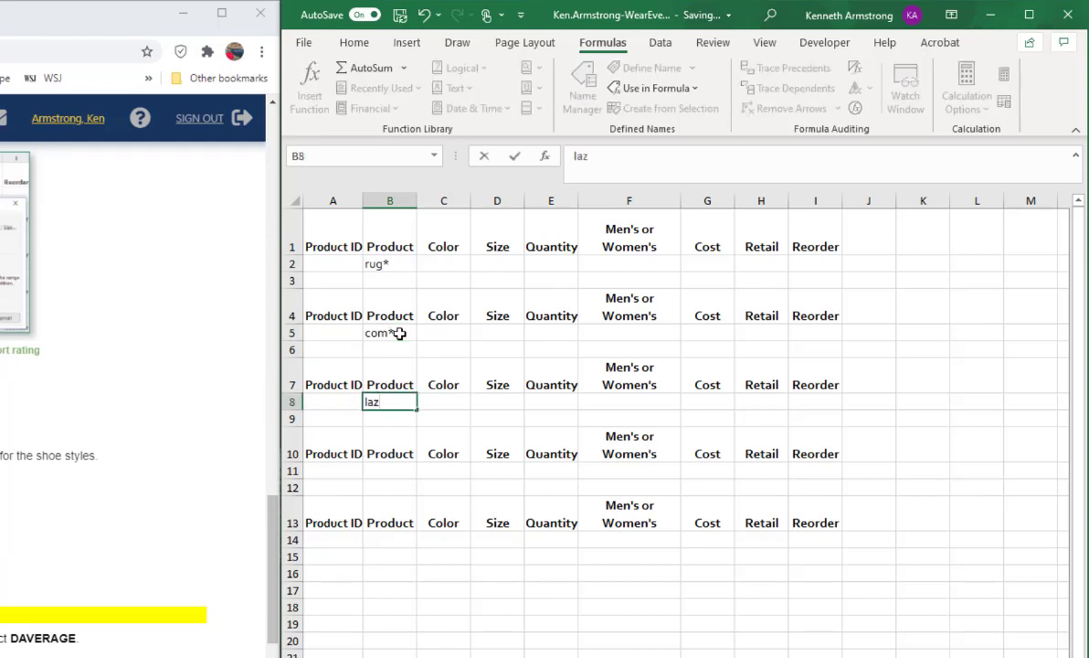
pyautogui.press('Down')
pyautogui.press('Down')
pyautogui.press('Down')
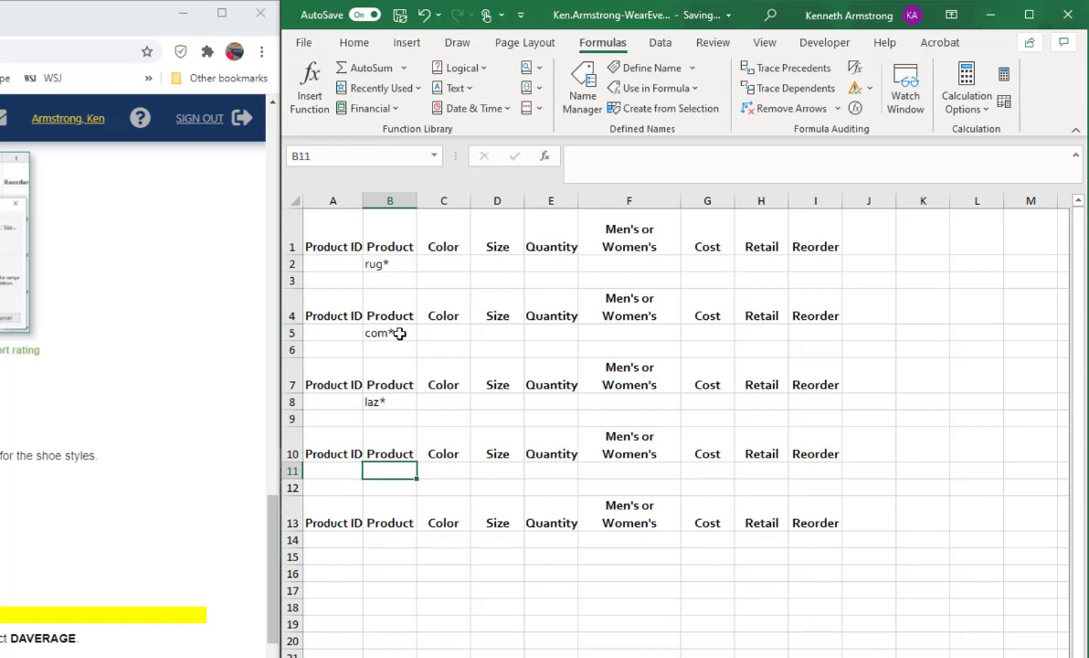
# - Enter the Product criteria ser* in cell B11 and gli* in cell B14
pyautogui.write('ser')
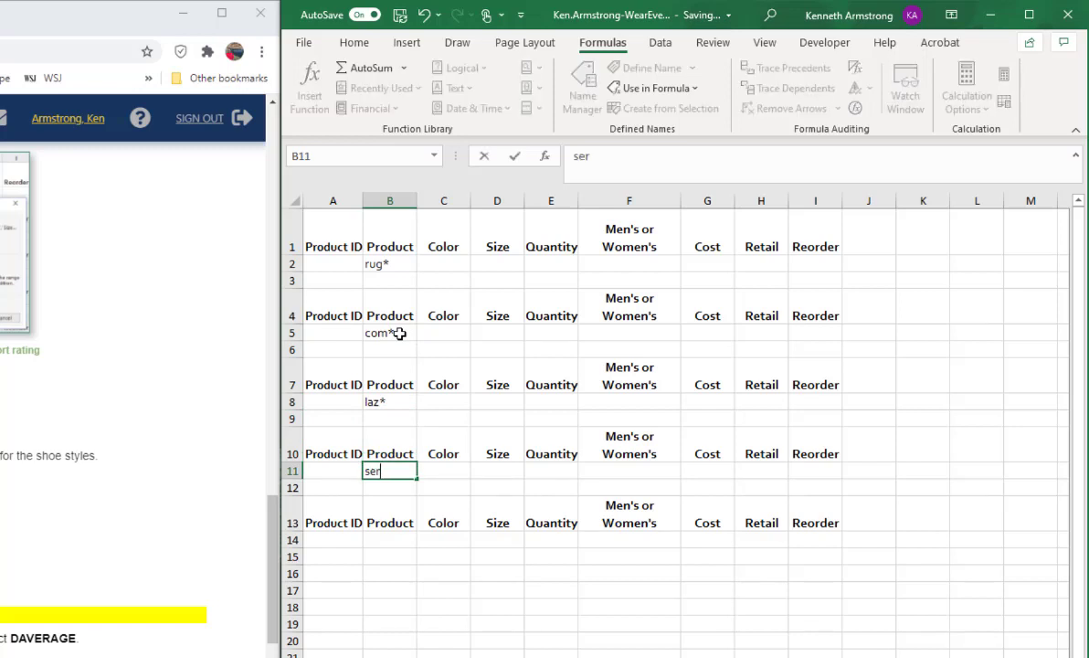
pyautogui.write('*')
pyautogui.press('Down')
pyautogui.press('Down')
pyautogui.press('Down')
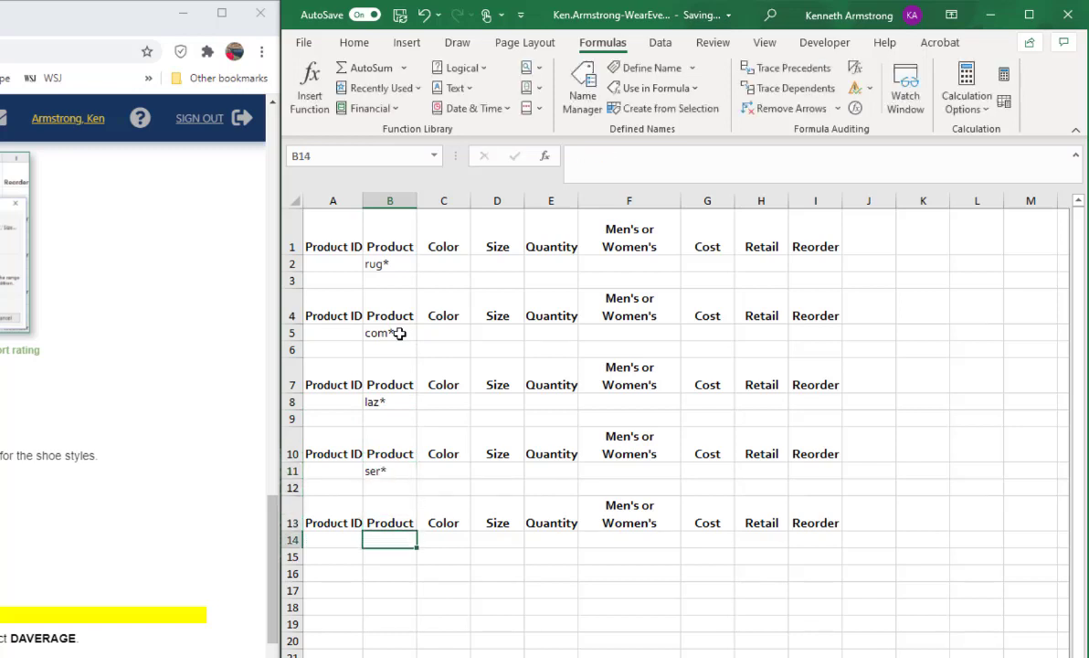
pyautogui.write('g')
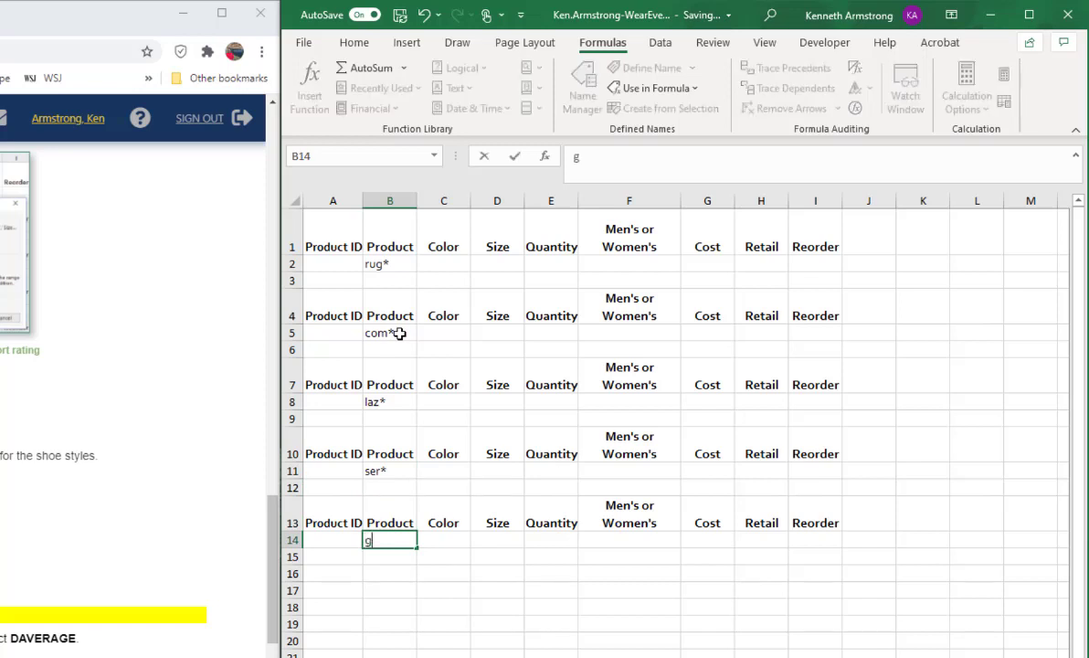
pyautogui.write('li*')
pyautogui.press('Return')
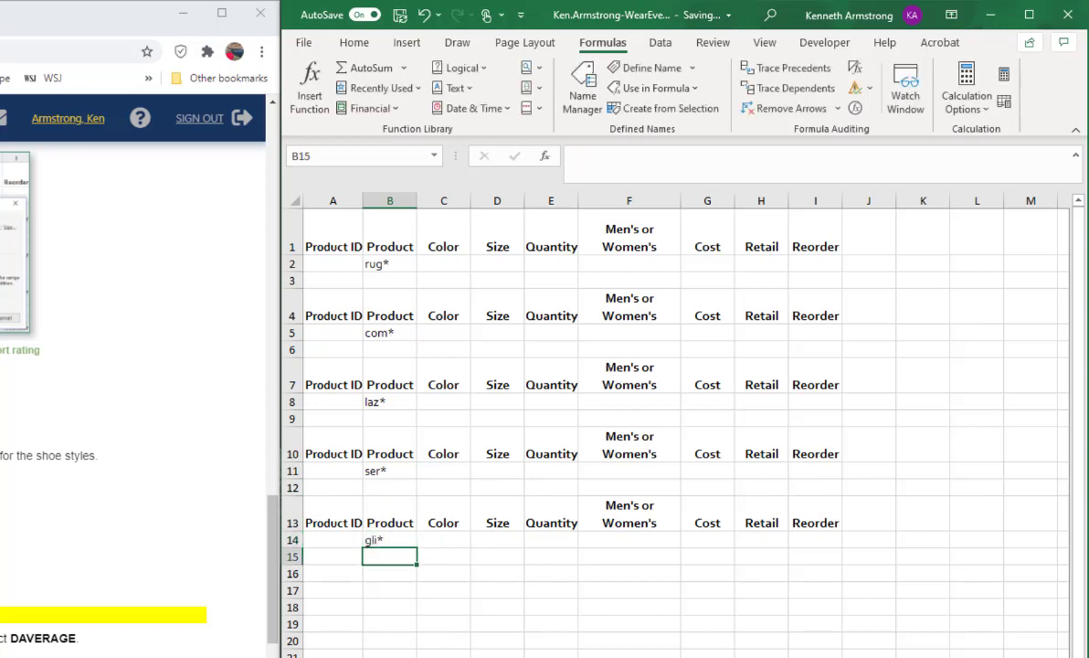
# - Return to the Average Ratings sheet and copy the DAVERAGE formula from C5 into C6
pyautogui.hotkey('ctrl', 'pagedown')
pyautogui.click(546, 351)
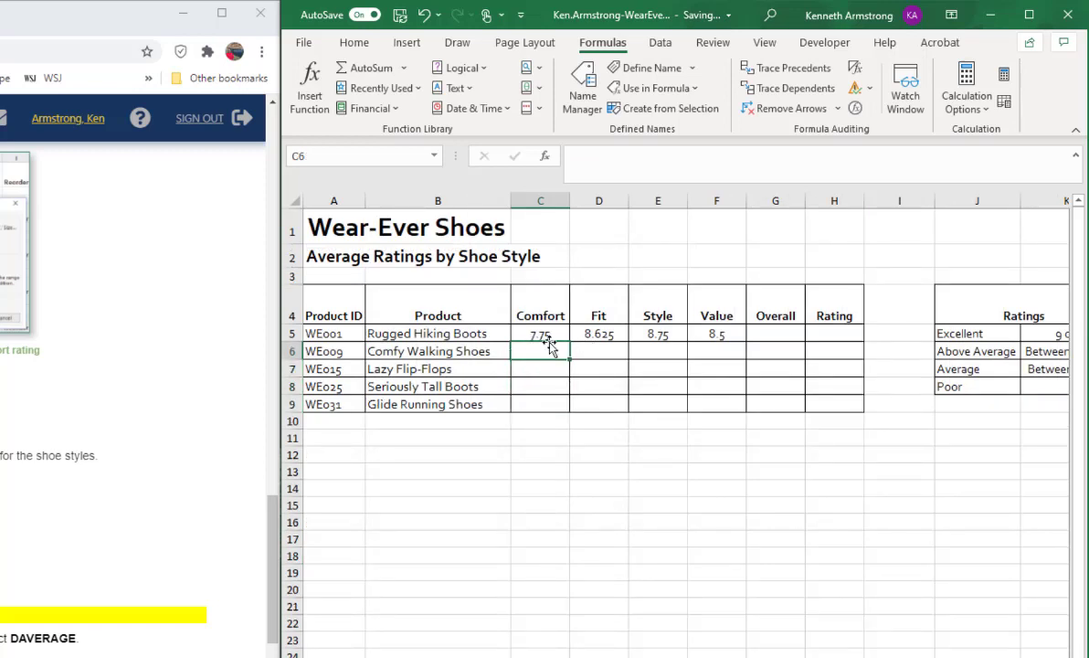
pyautogui.click(549, 334)
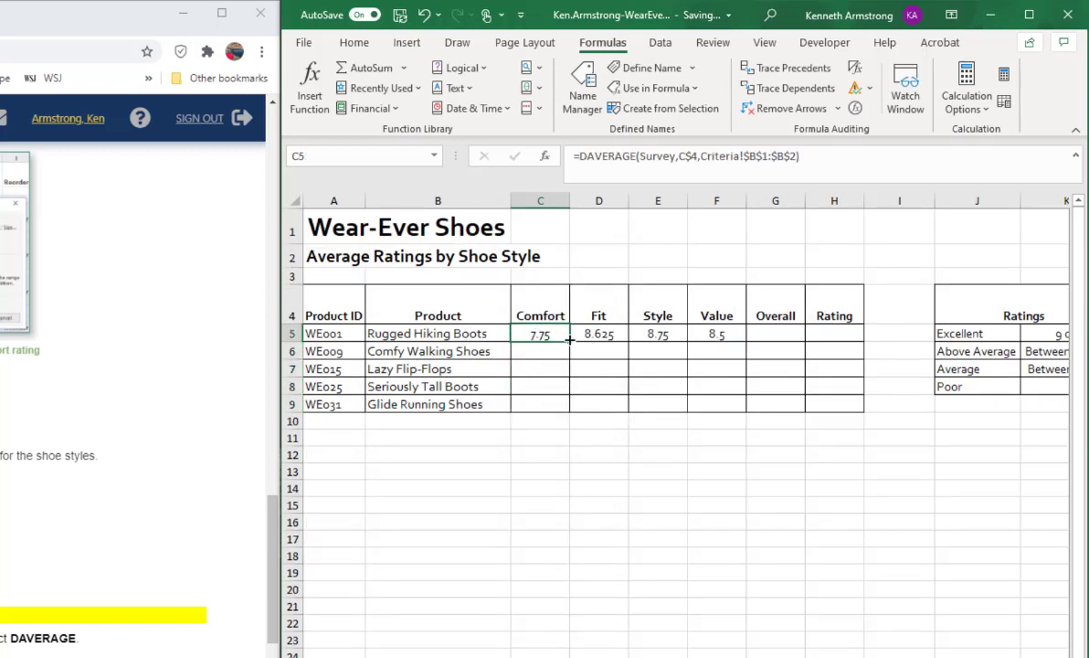
pyautogui.moveTo(569, 339); pyautogui.dragTo(553, 356)
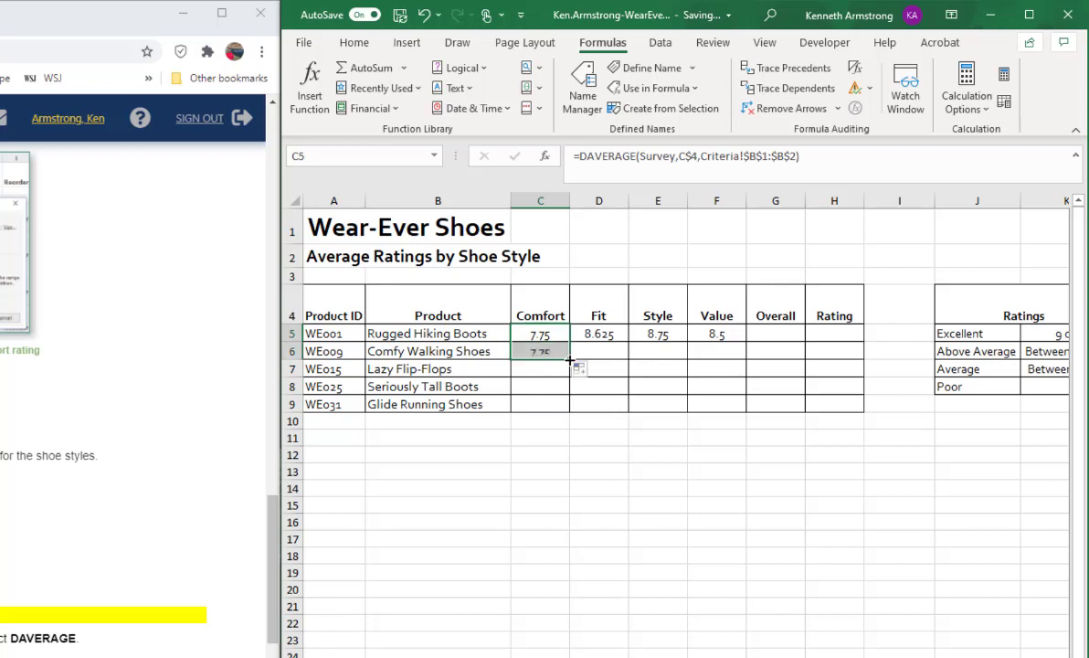
pyautogui.click(553, 355)
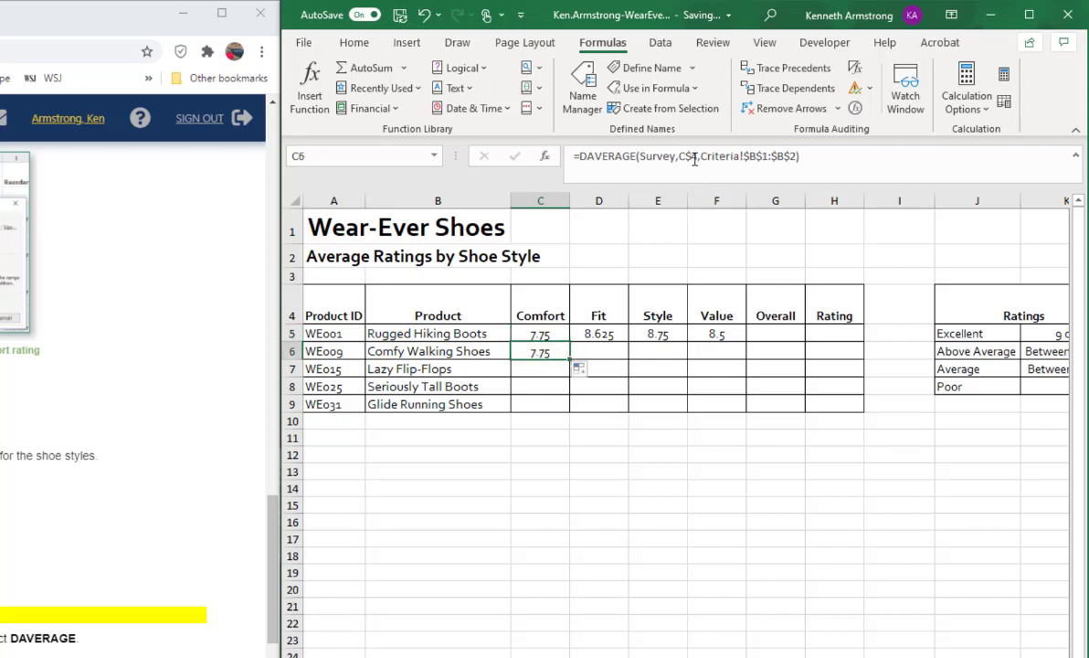
# - Change the criteria range in the copied C6 formula to Criteria!$B$4:$B$5, keeping C$4 as the field
pyautogui.click(767, 155)
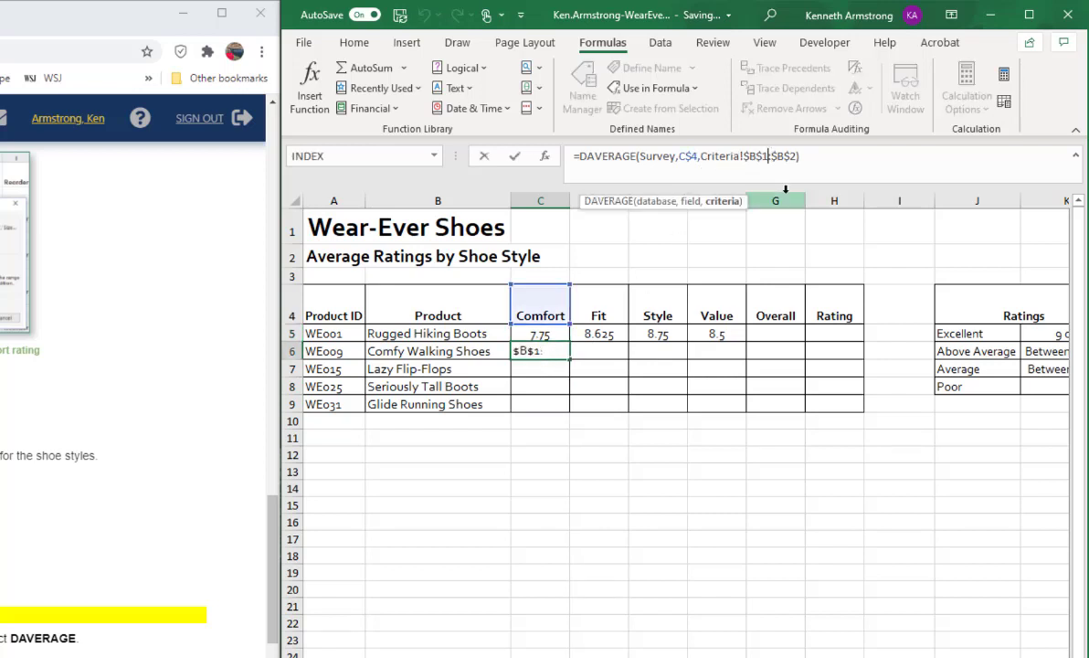
pyautogui.press('BackSpace')
pyautogui.write('4')
pyautogui.press('Right')
pyautogui.press('BackSpace')
pyautogui.write('5')
pyautogui.hotkey('ctrl', 'Return')
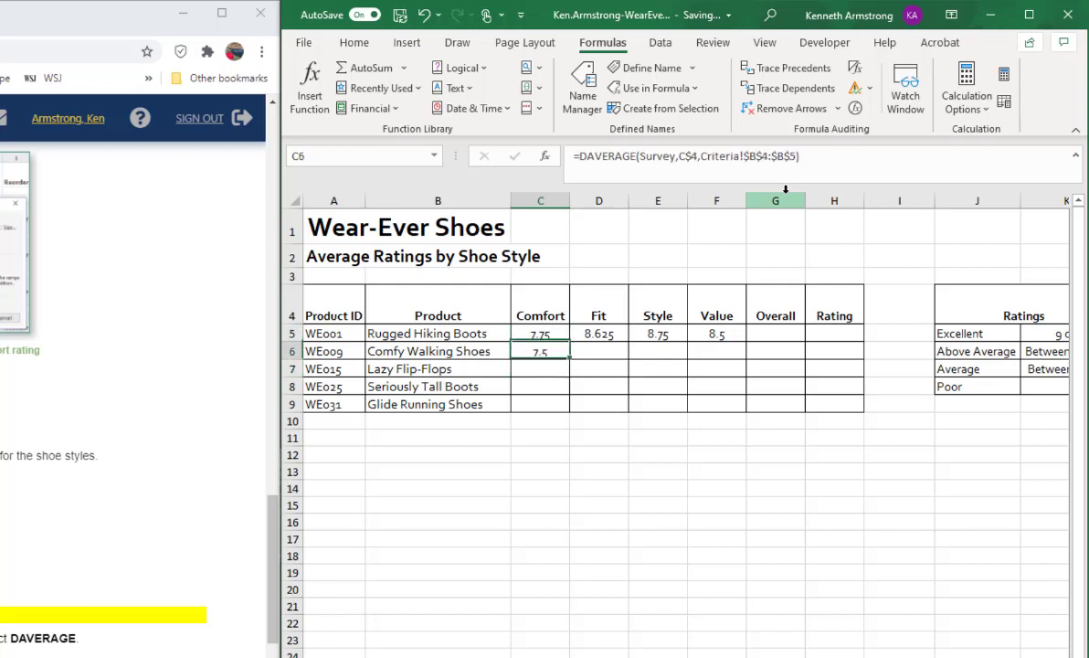
# - Copy the C6 formula down to C7:C9 and compare the references in the Comfort column formulas
pyautogui.doubleClick(568, 361)
pyautogui.click(551, 370)
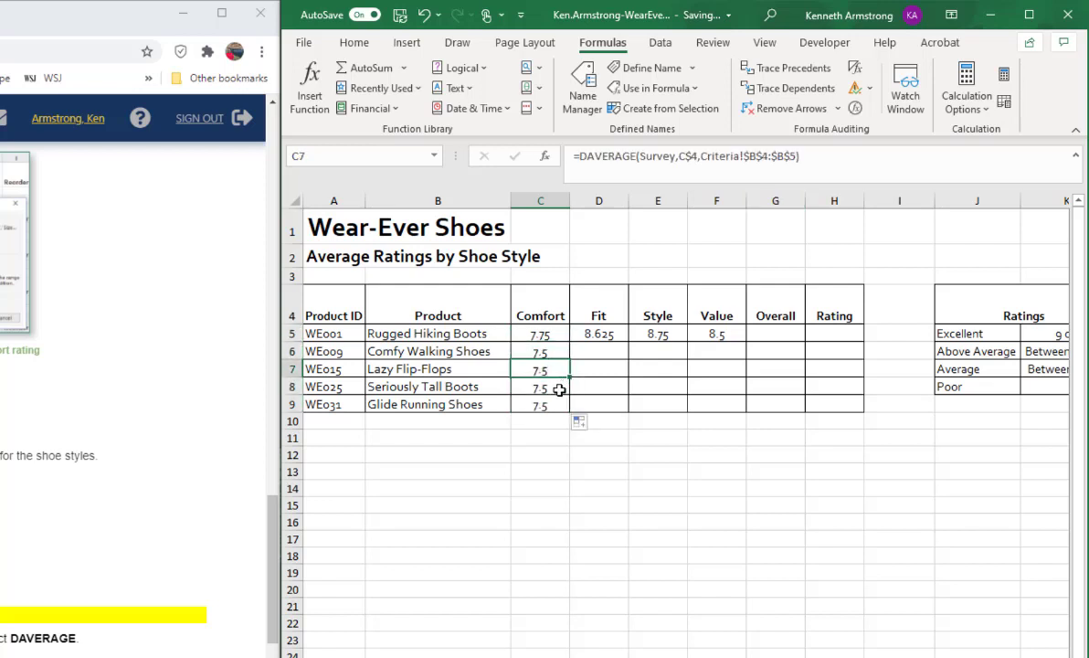
pyautogui.click(557, 390)
pyautogui.click(555, 400)
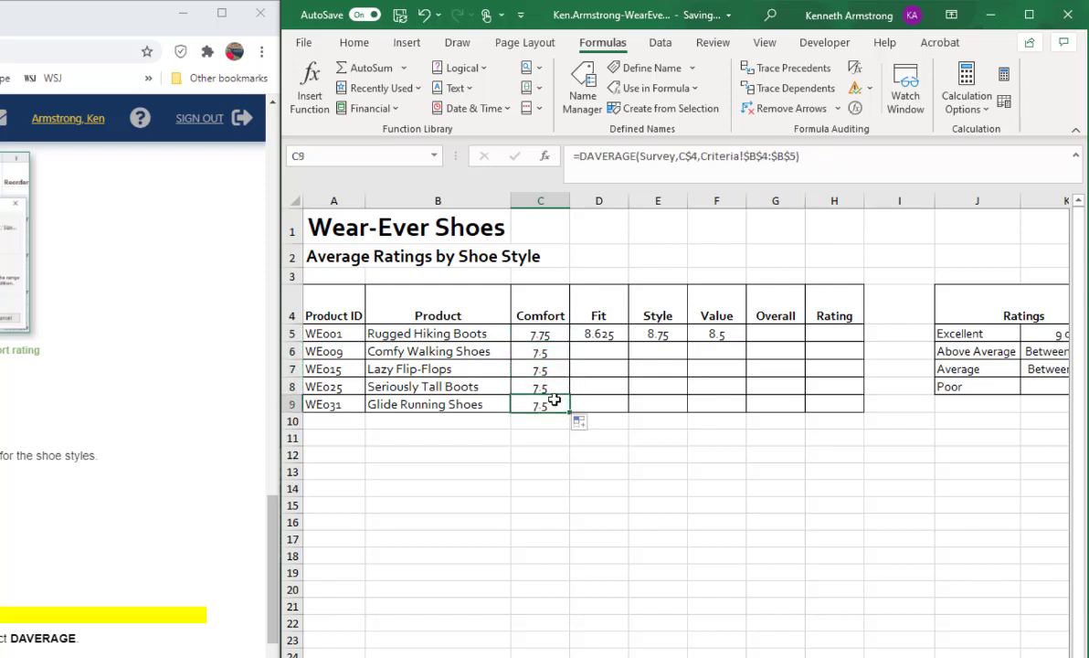
pyautogui.click(544, 334)
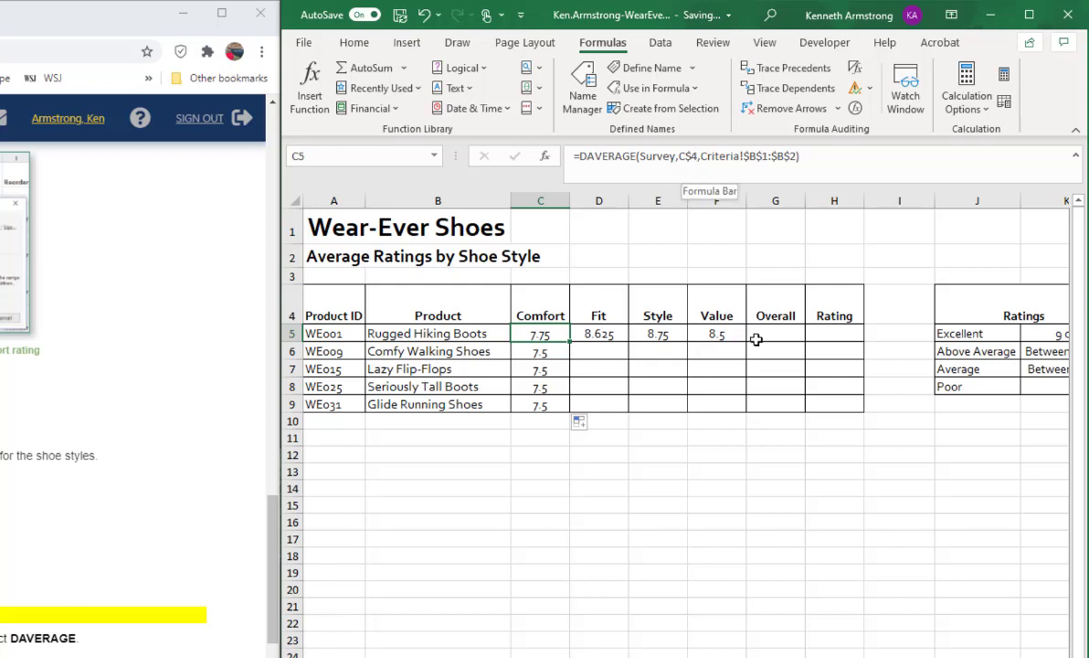
pyautogui.press('Down')
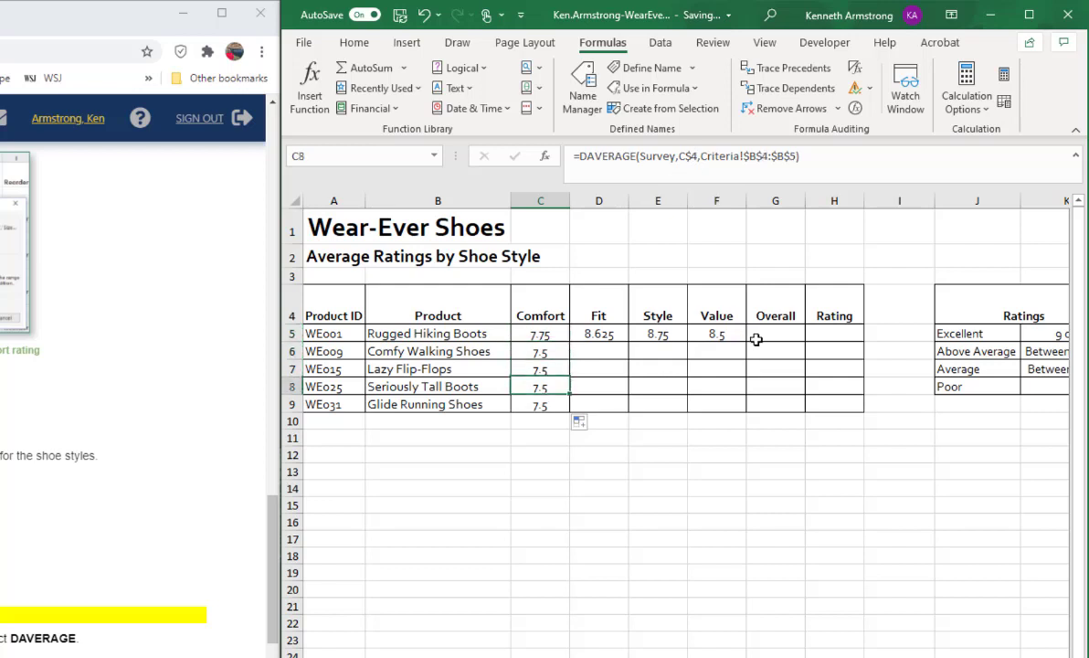
pyautogui.press('Down')
pyautogui.press('Down')
pyautogui.press('Up')
pyautogui.press('Up')
pyautogui.press('Up')
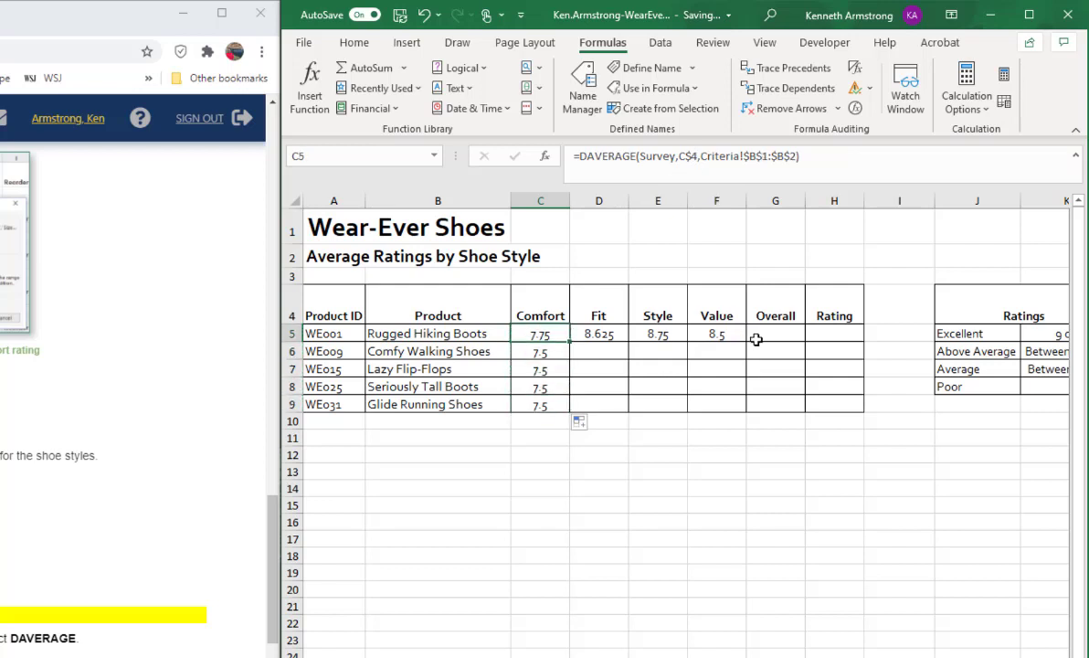
# - Set the criteria range of the Comfy Walking Shoes Comfort formula in C6, with field C5, to Criteria!$B$4:$B$5
pyautogui.click(769, 157)
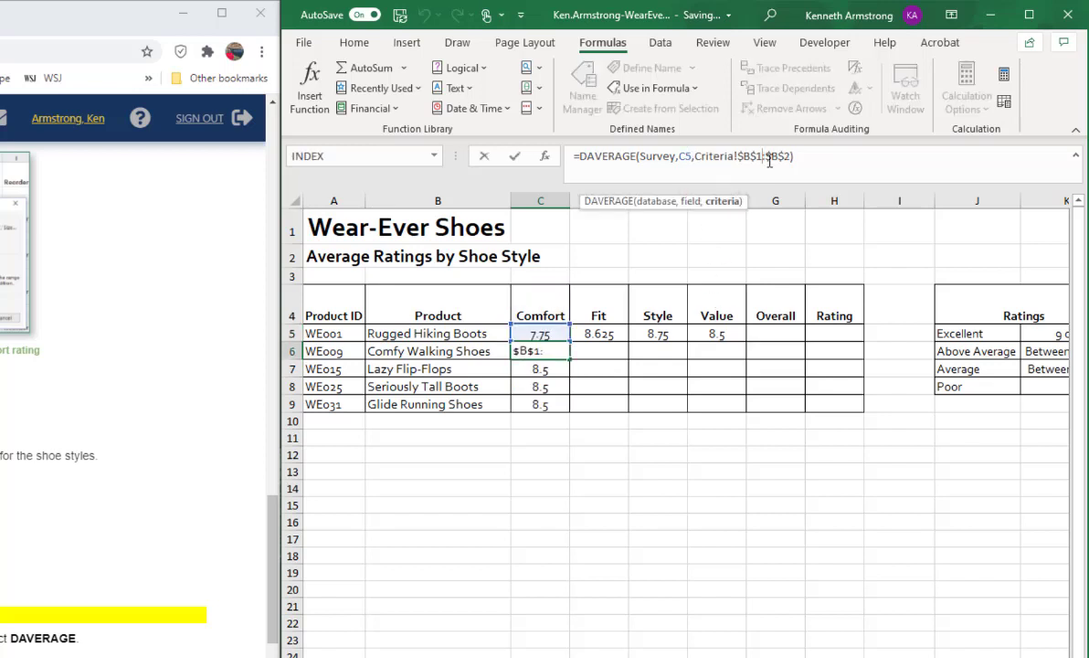
pyautogui.press('BackSpace')
pyautogui.write('4')
pyautogui.press('Return')
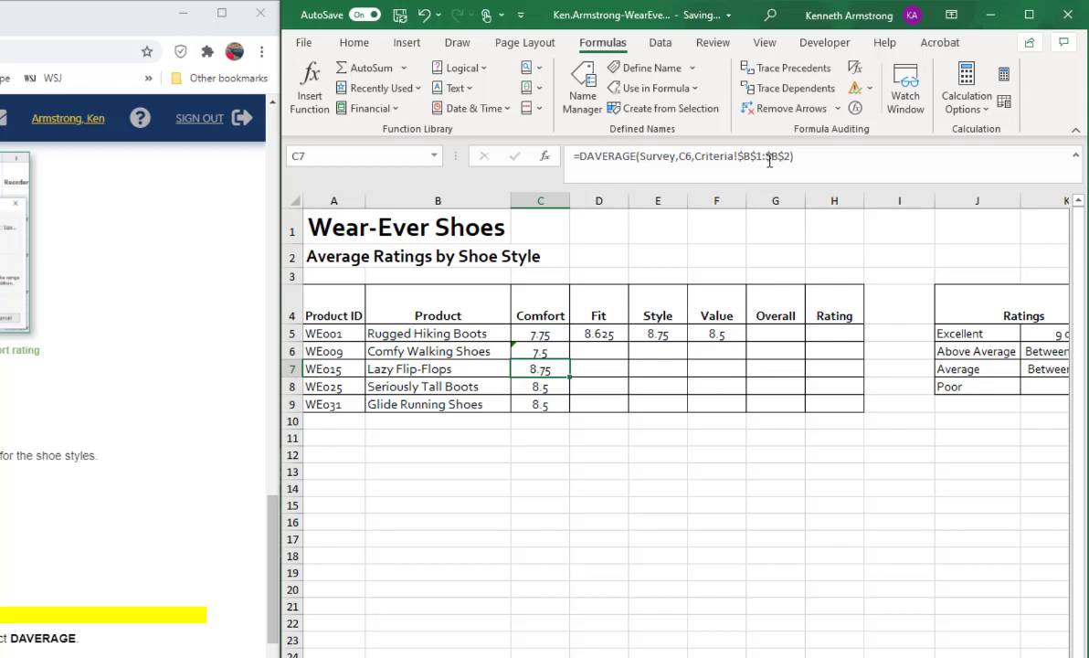
# - Set the criteria range of the Lazy Flip-Flops Comfort formula in C7 to Criteria!$B$7:$B$8 and review it
pyautogui.click(767, 159)
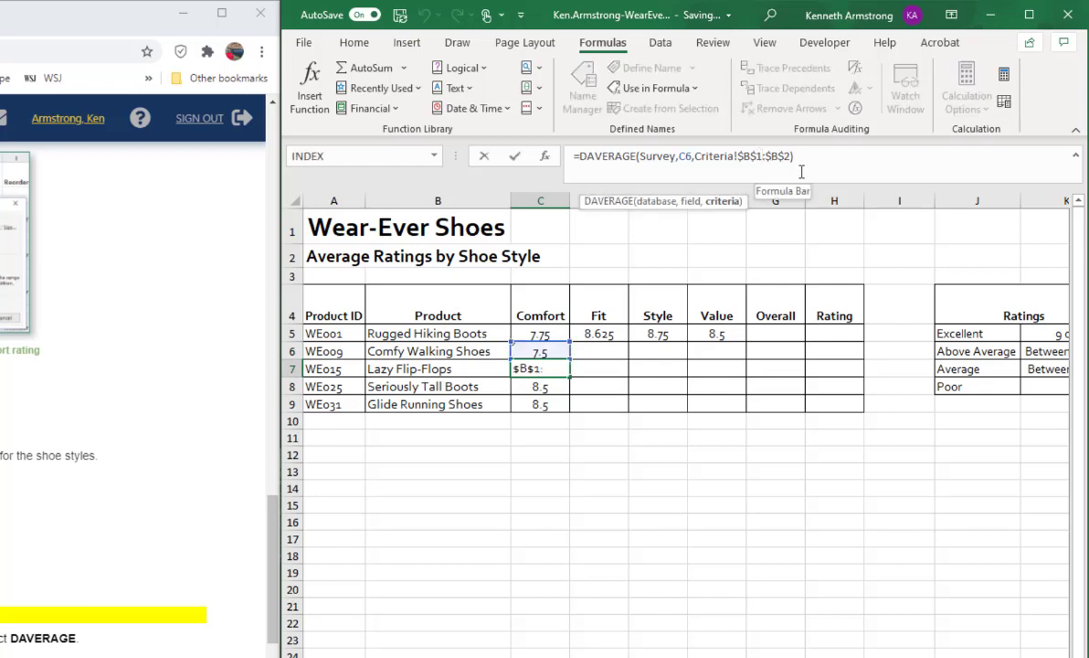
pyautogui.press('BackSpace')
pyautogui.write('7')
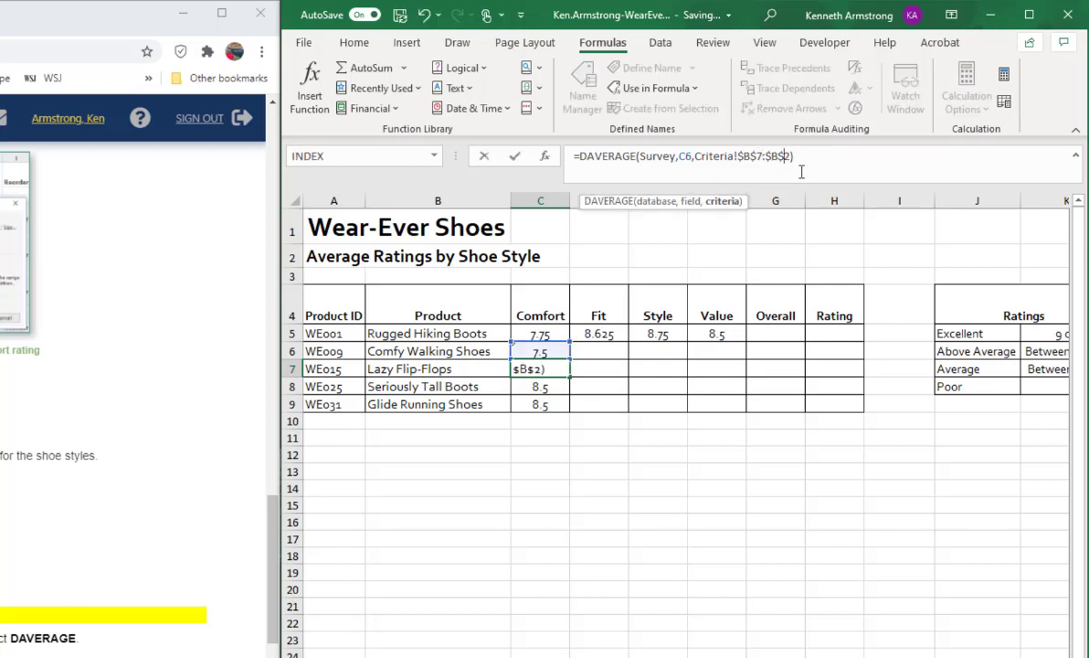
pyautogui.press('Right')
pyautogui.press('Return')
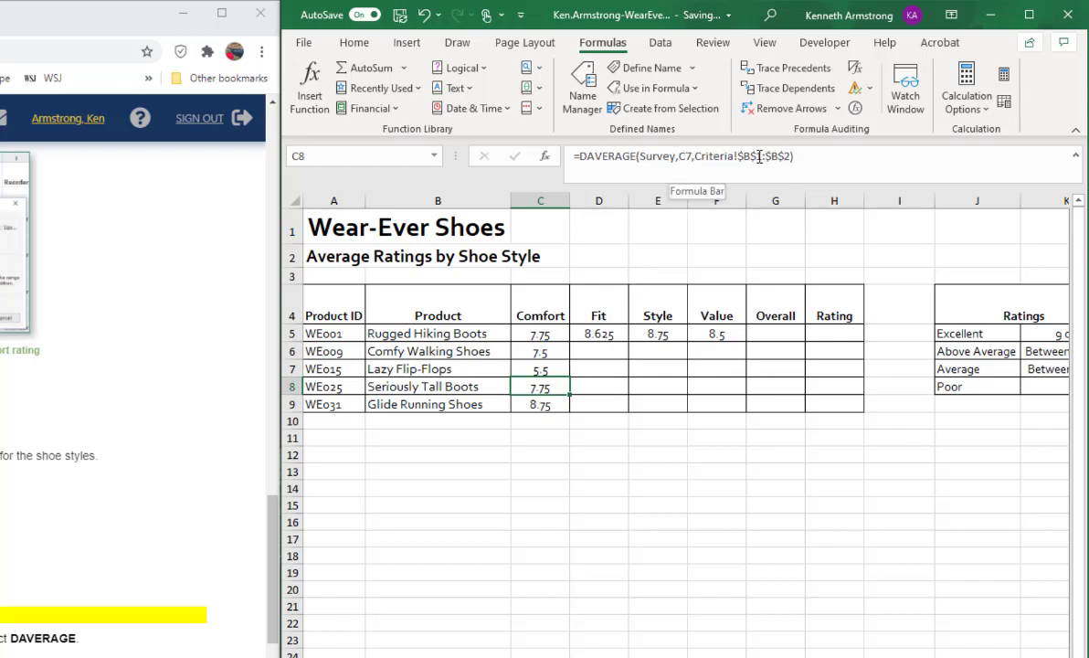
pyautogui.click(546, 369)
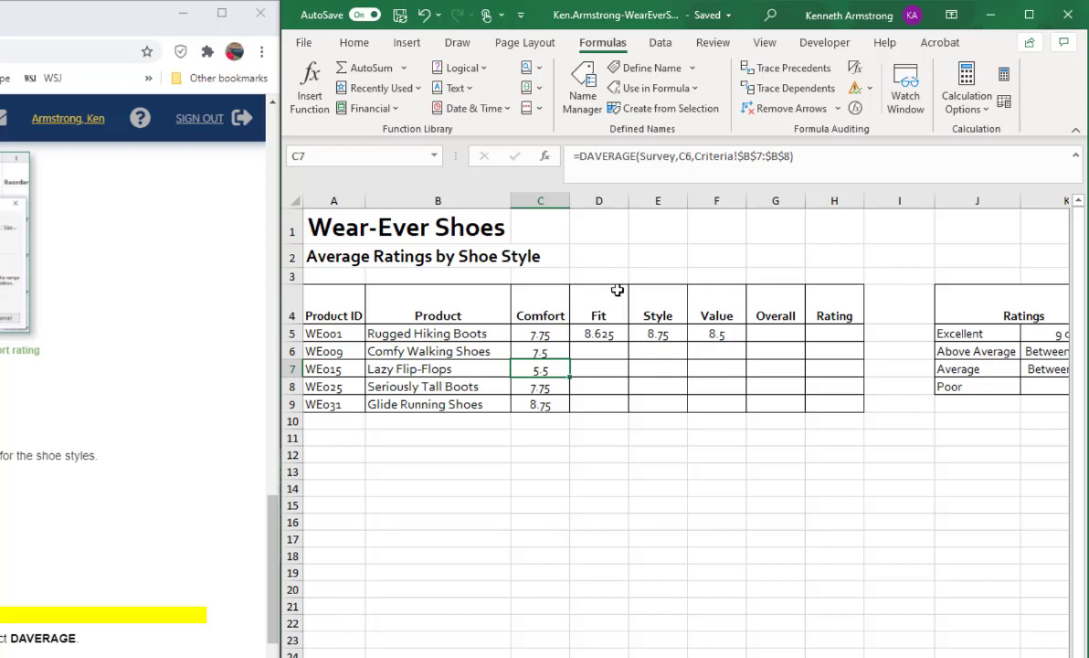
# - Change the field reference to C4 in the Comfort formulas for Comfy Walking Shoes (C6) and Lazy Flip-Flops (C7)
pyautogui.click(537, 351)
pyautogui.click(690, 155)
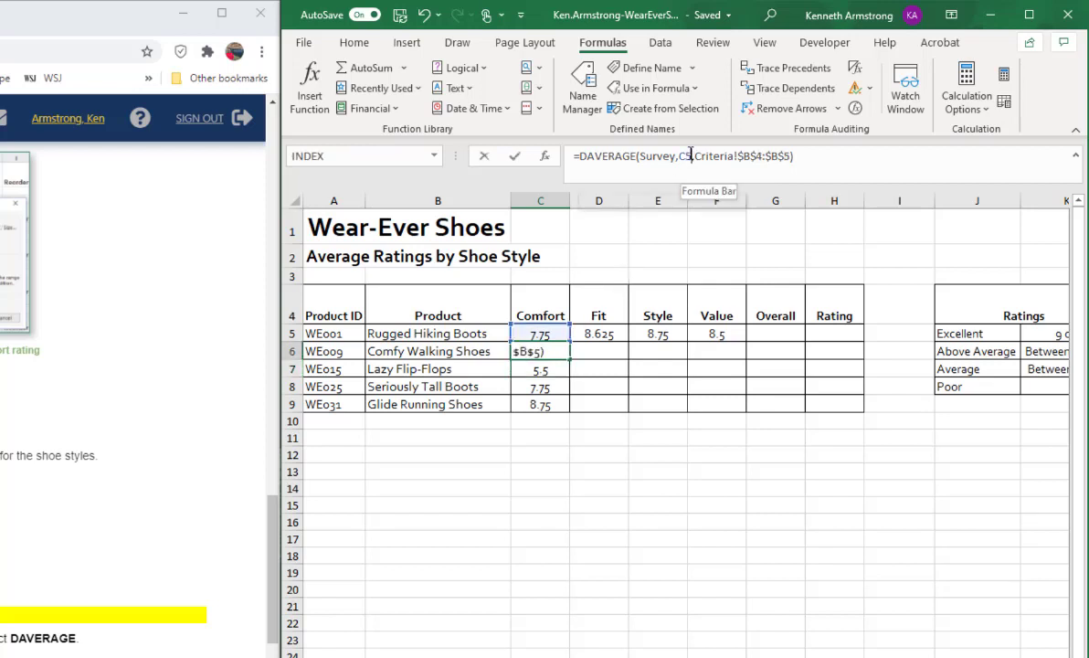
pyautogui.press('BackSpace')
pyautogui.write('4')
pyautogui.press('Return')
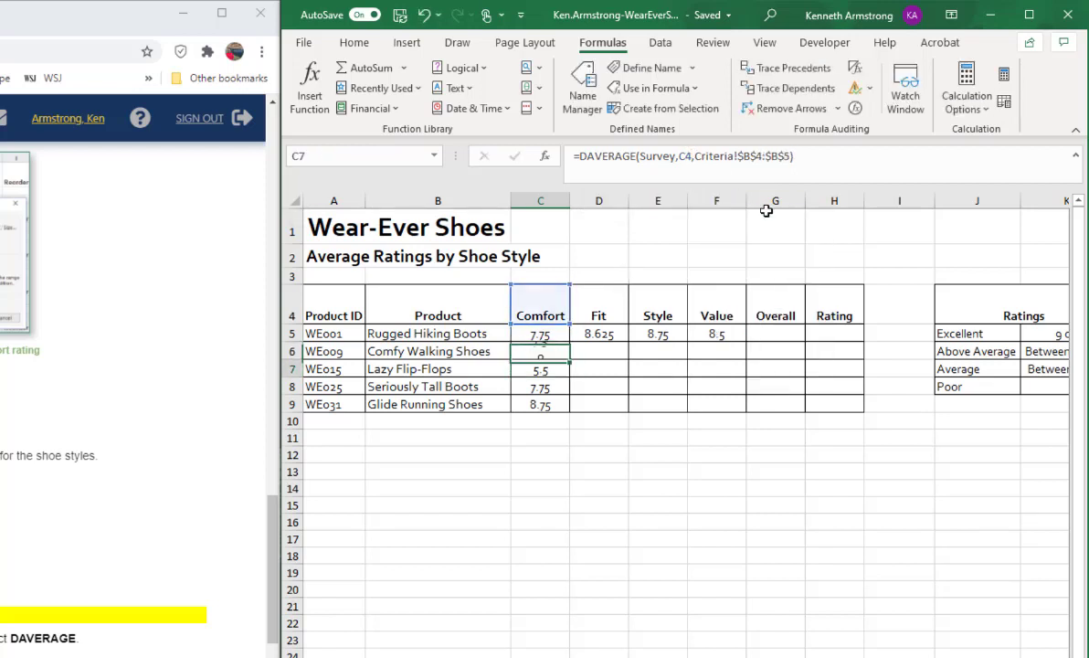
pyautogui.click(691, 157)
pyautogui.press('BackSpace')
pyautogui.write('5')
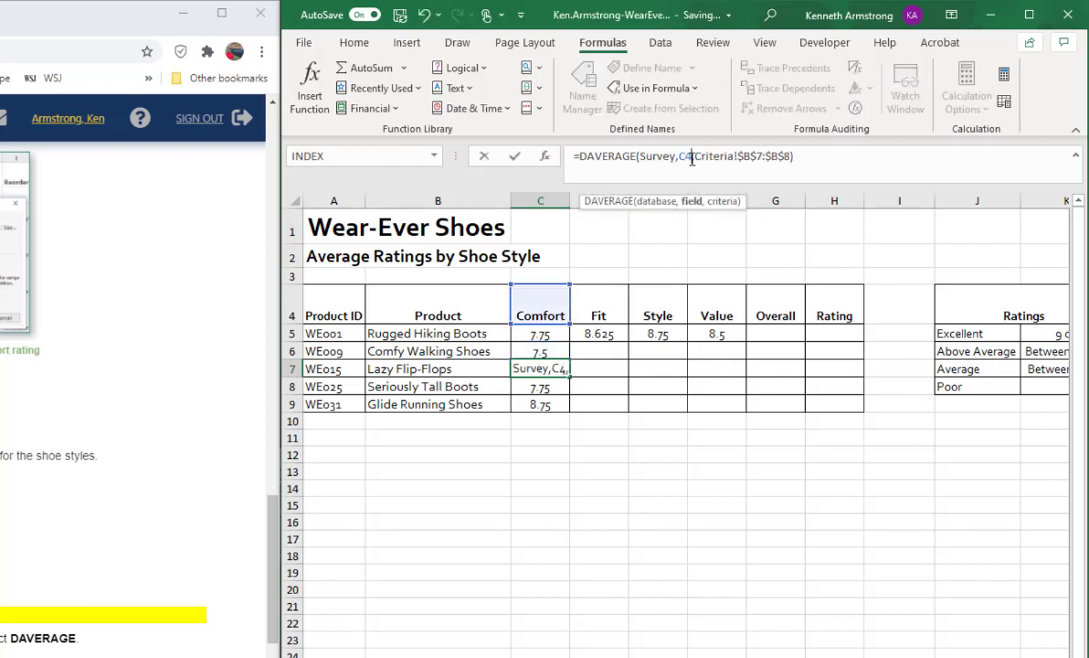
pyautogui.press('Return')
# - Change the field reference to C4 in the Comfort formulas for Seriously Tall Boots (C8) and Glide Running Shoes (C9)
pyautogui.click(691, 157)
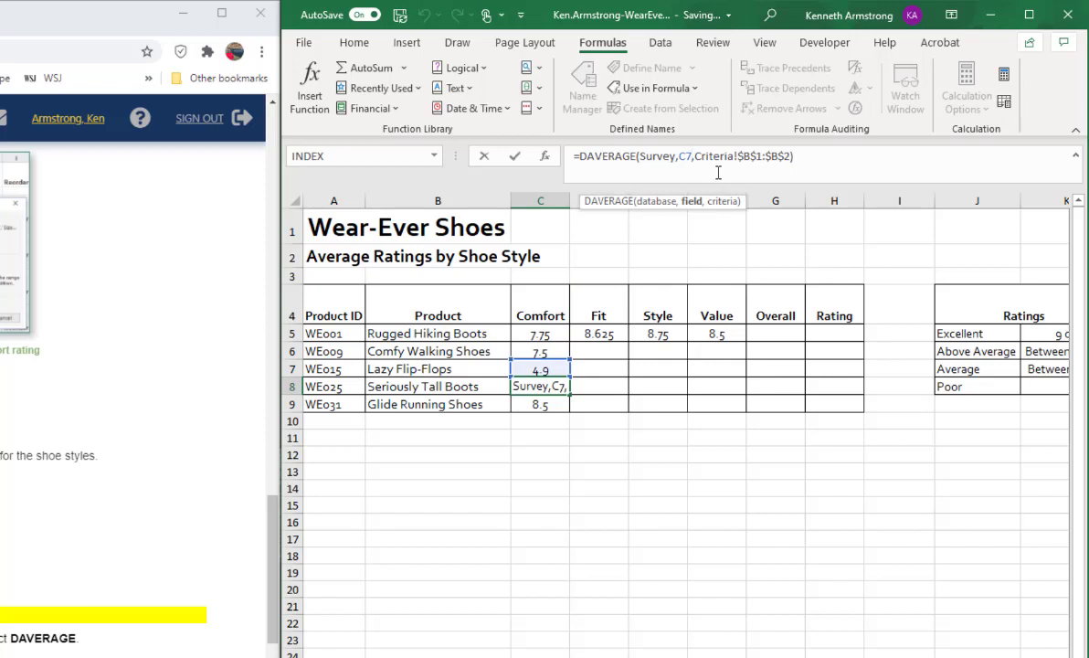
pyautogui.press('BackSpace')
pyautogui.write('8')
pyautogui.press('Return')
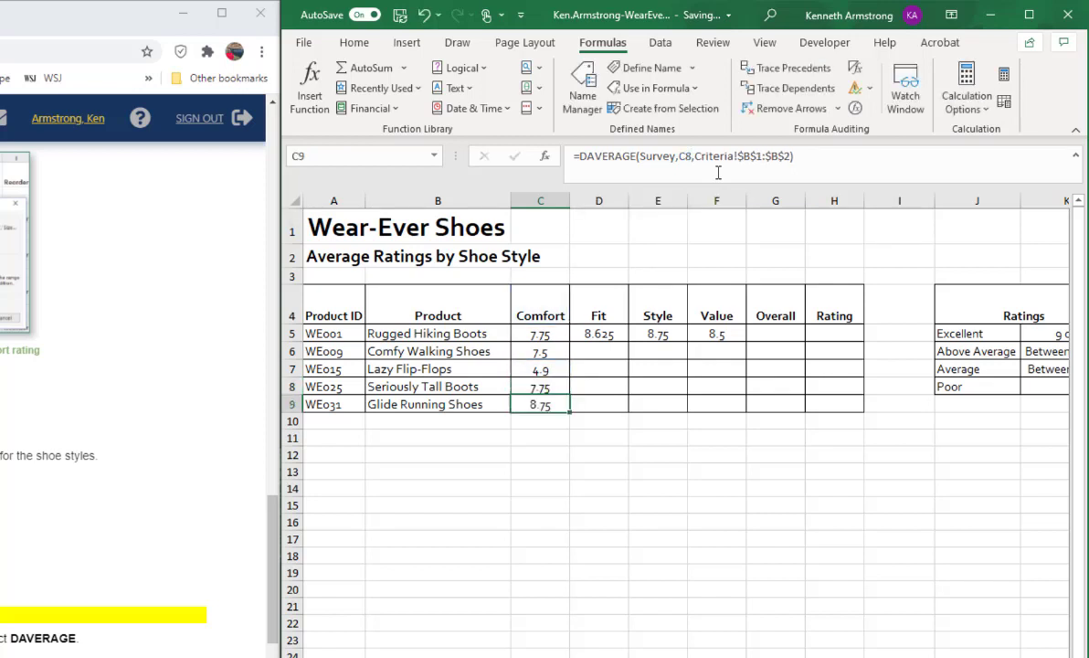
pyautogui.click(691, 156)
pyautogui.press('BackSpace')
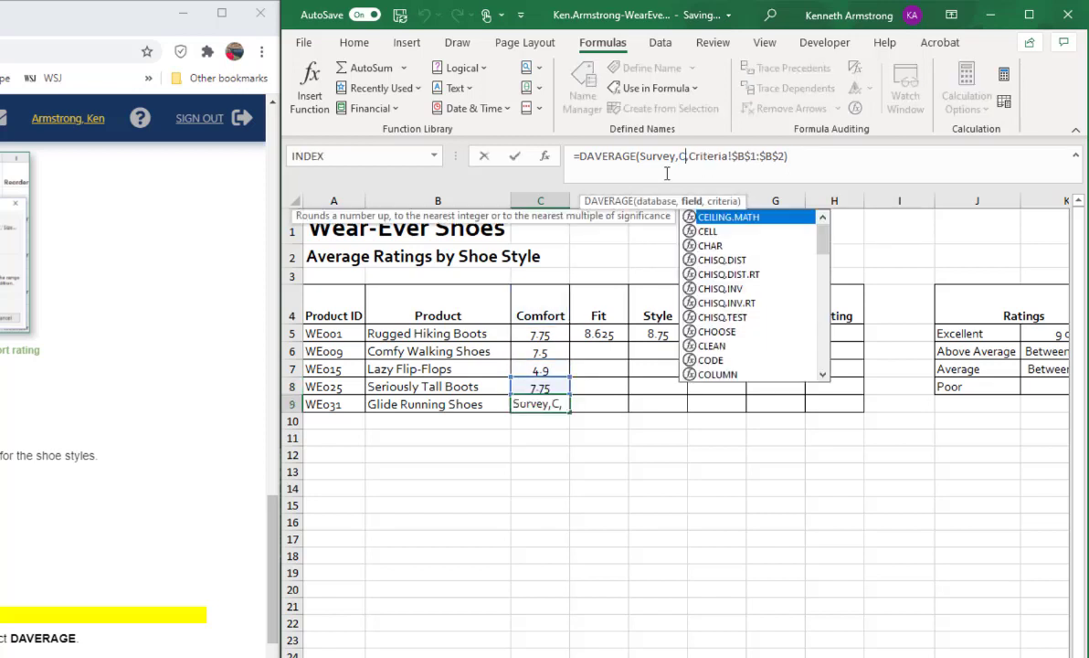
pyautogui.write('4')
pyautogui.press('Return')
# - Review the Comfort formulas from C6 down and set the criteria range in C8 to Criteria!$B$10:$B$11
pyautogui.press('Up')
pyautogui.press('Up')
pyautogui.press('Up')
pyautogui.press('Up')
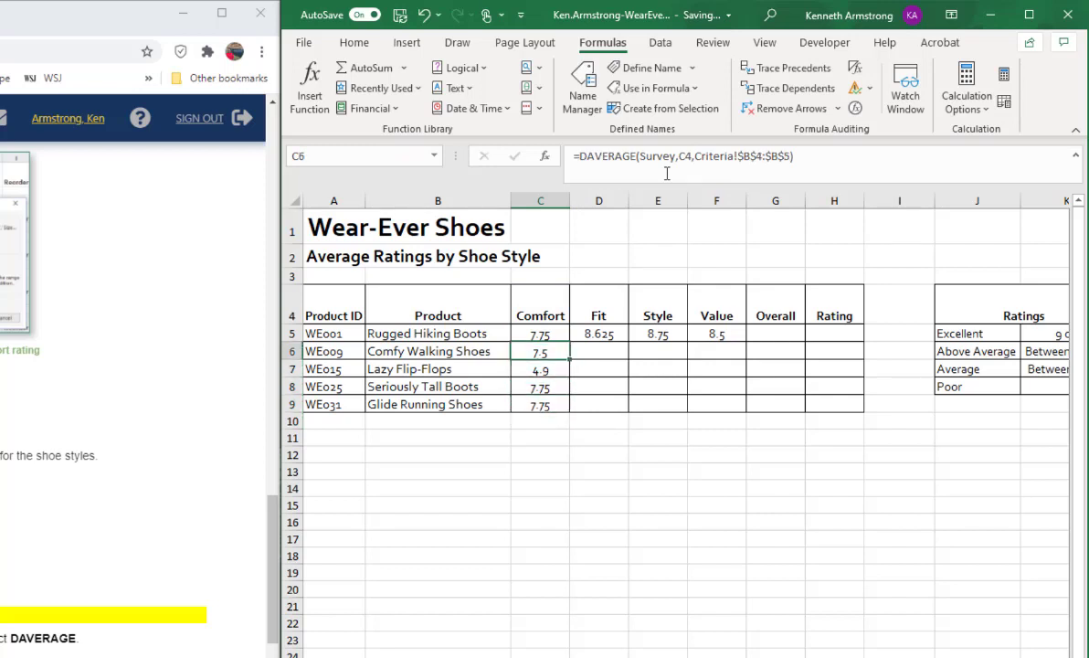
pyautogui.press('Down')
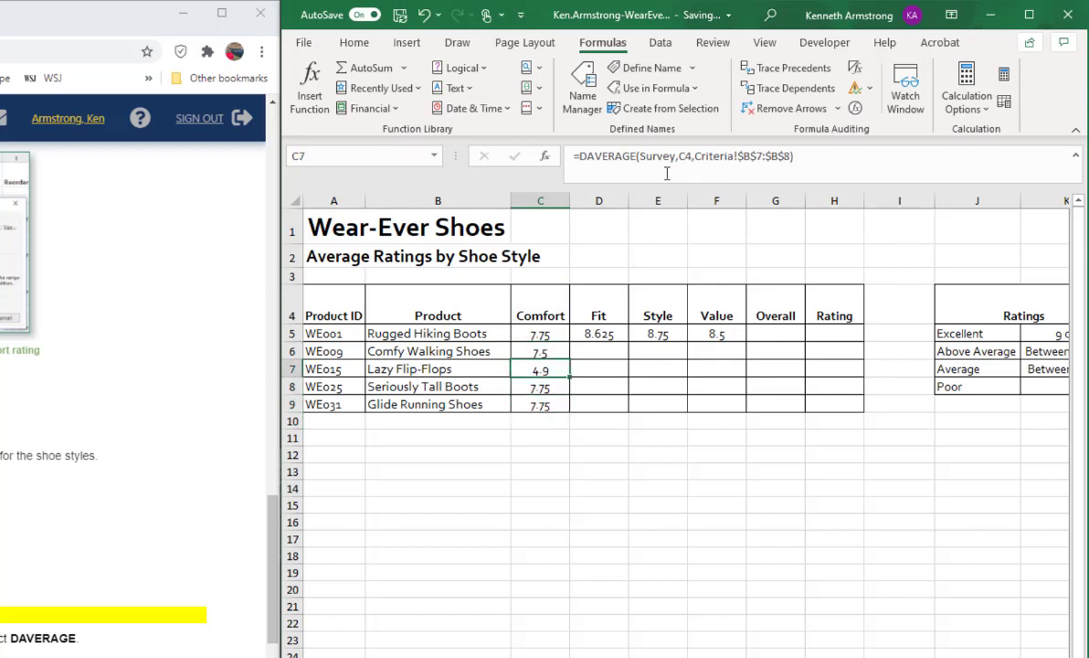
pyautogui.press('Down')
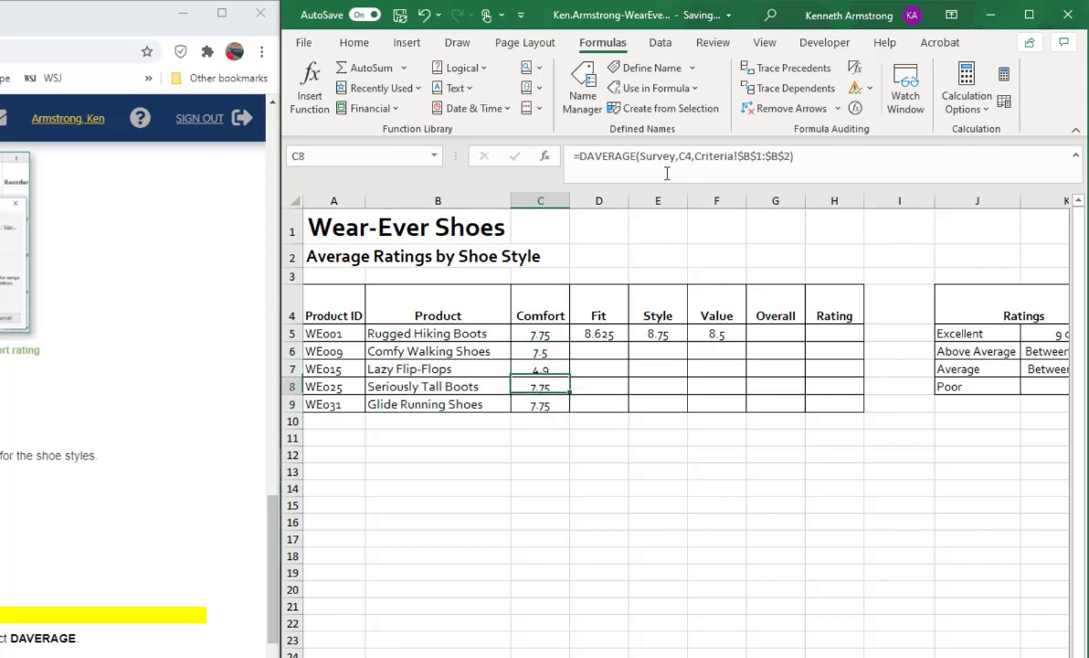
pyautogui.click(761, 156)
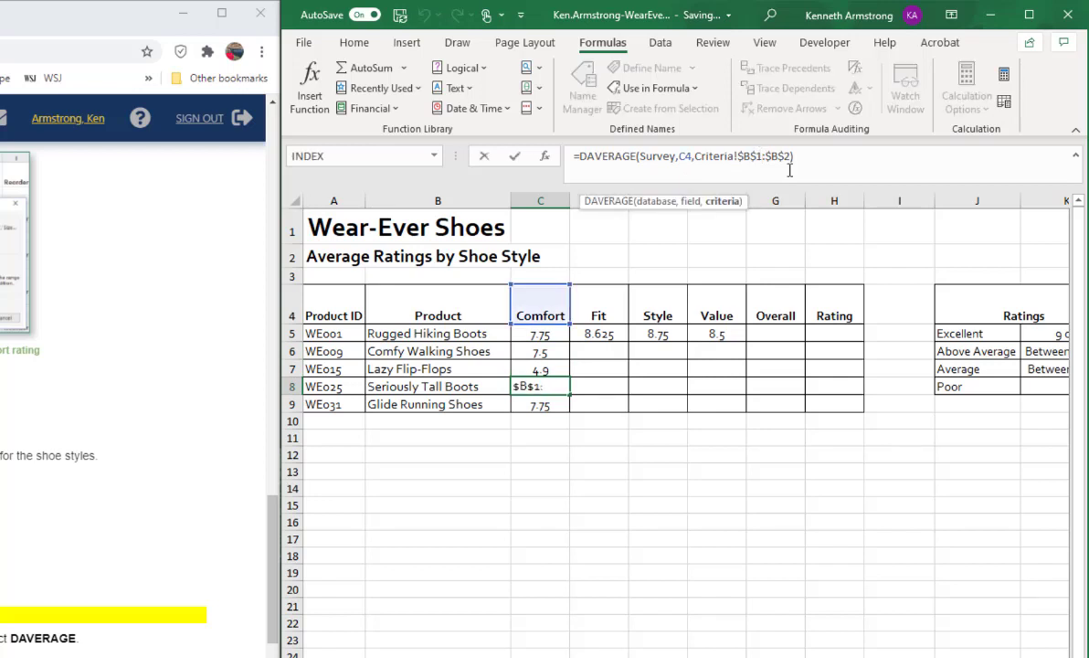
pyautogui.write('0')
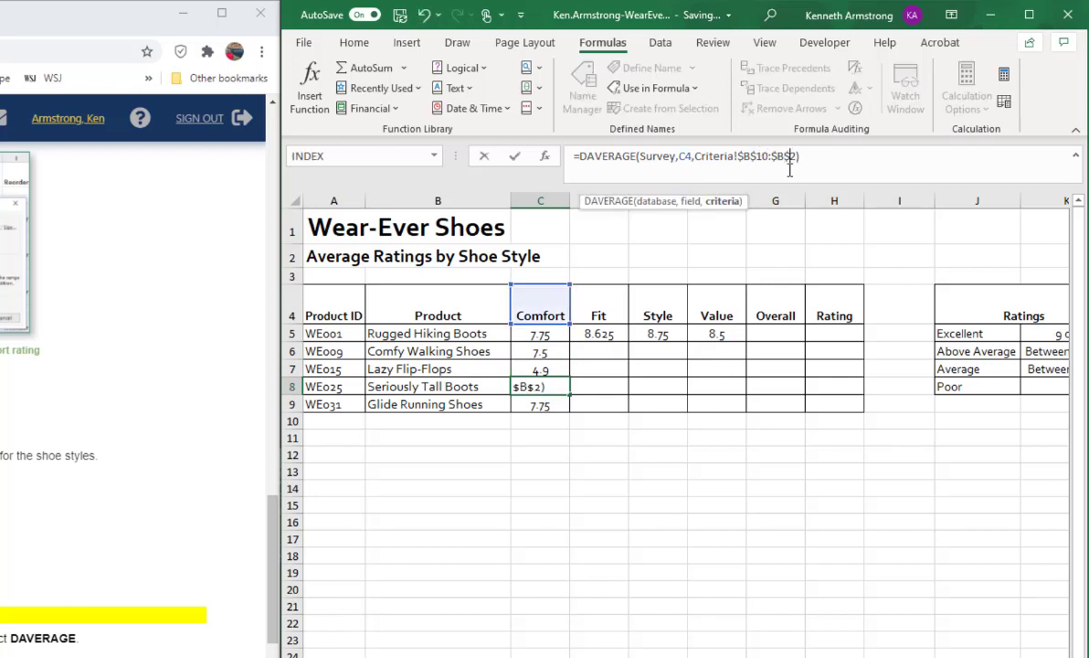
pyautogui.press('BackSpace')
pyautogui.write('11')
pyautogui.press('Return')
# - Set the criteria range of the Glide Running Shoes Comfort formula in C9 to Criteria!$B$13:$B$14
pyautogui.click(742, 157)
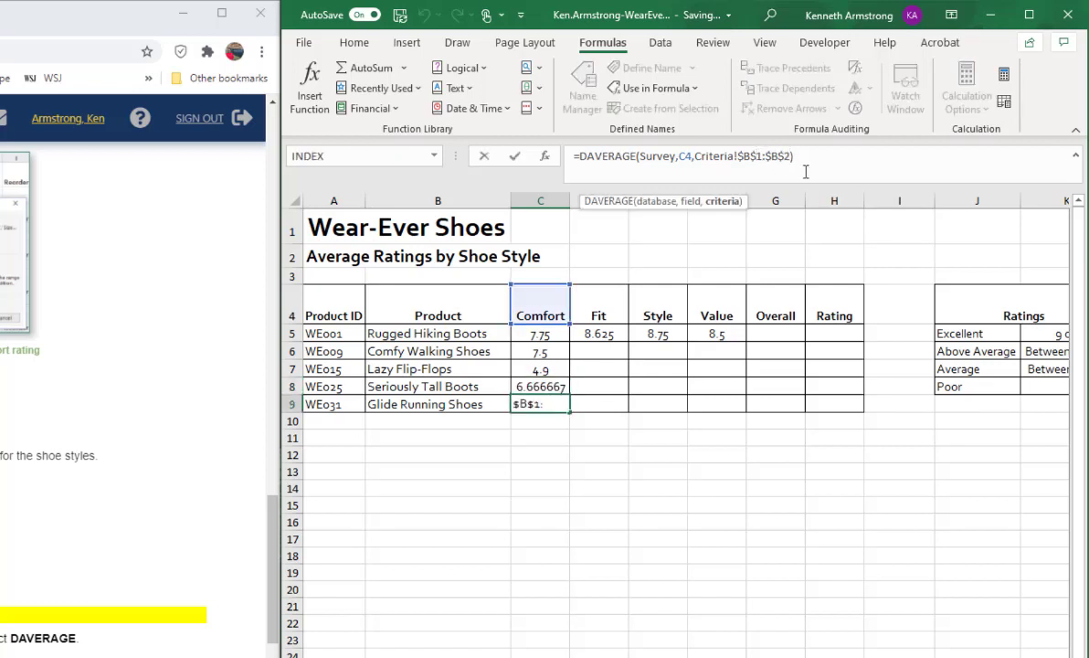
pyautogui.write('3:$B$14')
pyautogui.press('Delete')
pyautogui.press('Return')
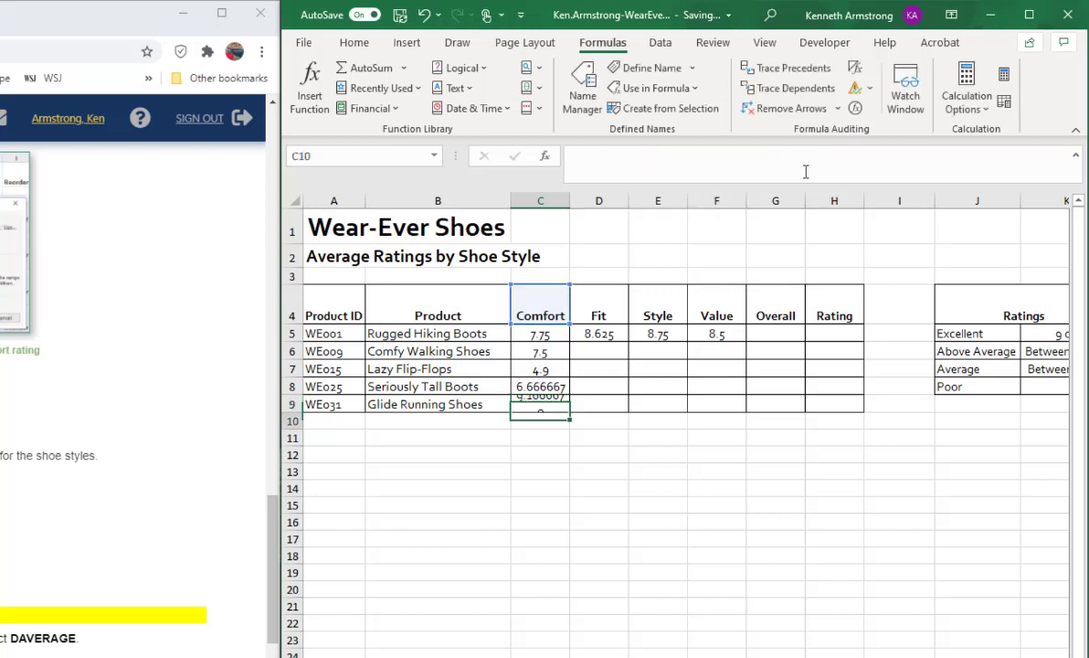
# - Fill the Comfort formulas in C6:C9 across the Fit, Style and Value columns through F9
pyautogui.press('Up')
pyautogui.press('Up')
pyautogui.press('Up')
pyautogui.press('Up')
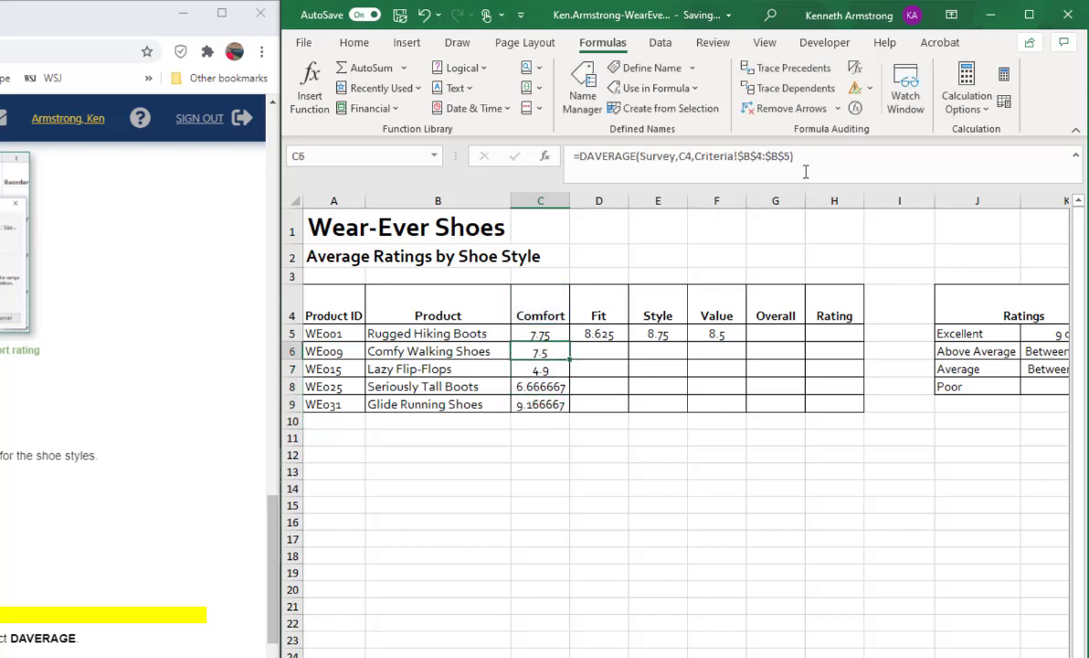
pyautogui.hotkey('shift', 'Down')
pyautogui.hotkey('shift', 'Down')
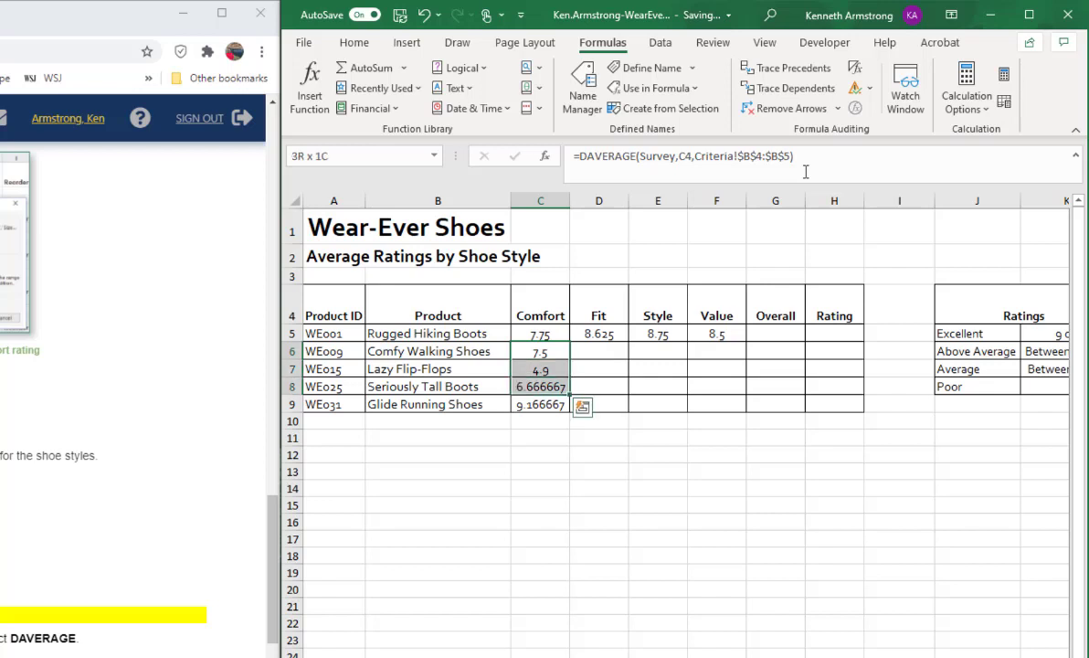
pyautogui.hotkey('shift', 'Down')
pyautogui.hotkey('shift', 'Right')
pyautogui.hotkey('shift', 'Right')
pyautogui.hotkey('shift', 'Right')
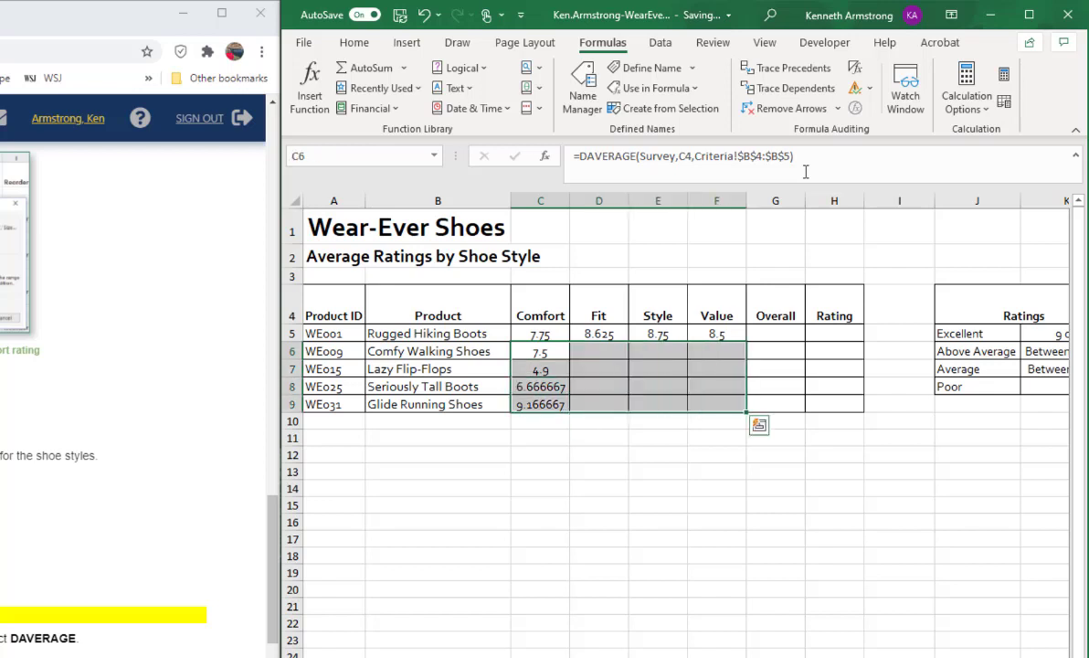
pyautogui.hotkey('ctrl', 'r')
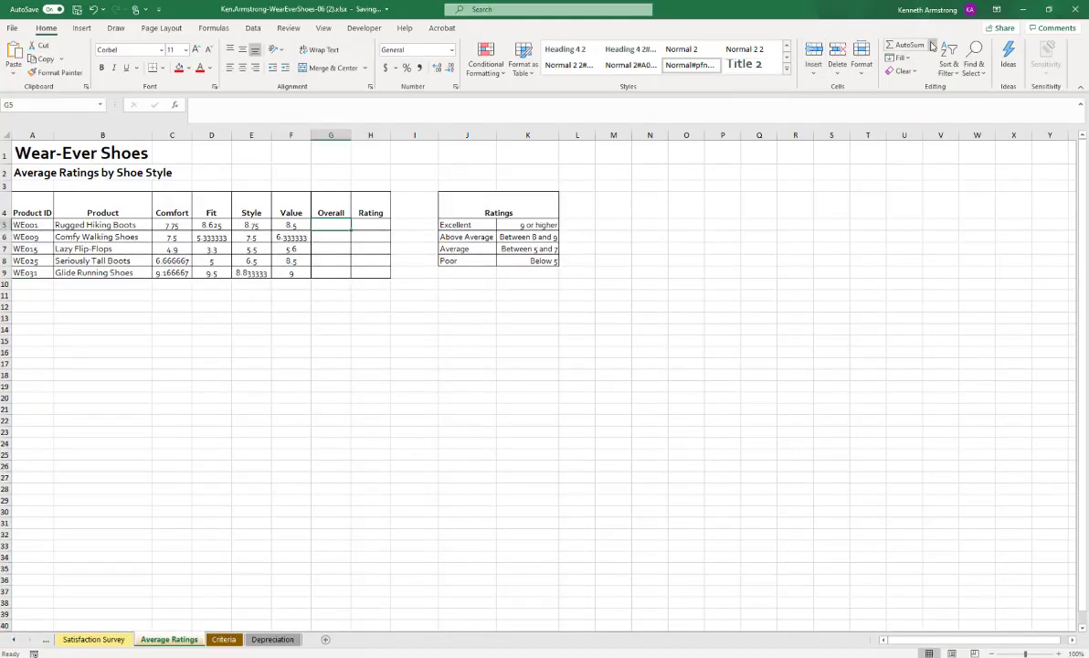
# - Average C5:F5 in the Overall cell G5 and copy the formula down to G9
pyautogui.click(931, 45)
pyautogui.click(914, 76)
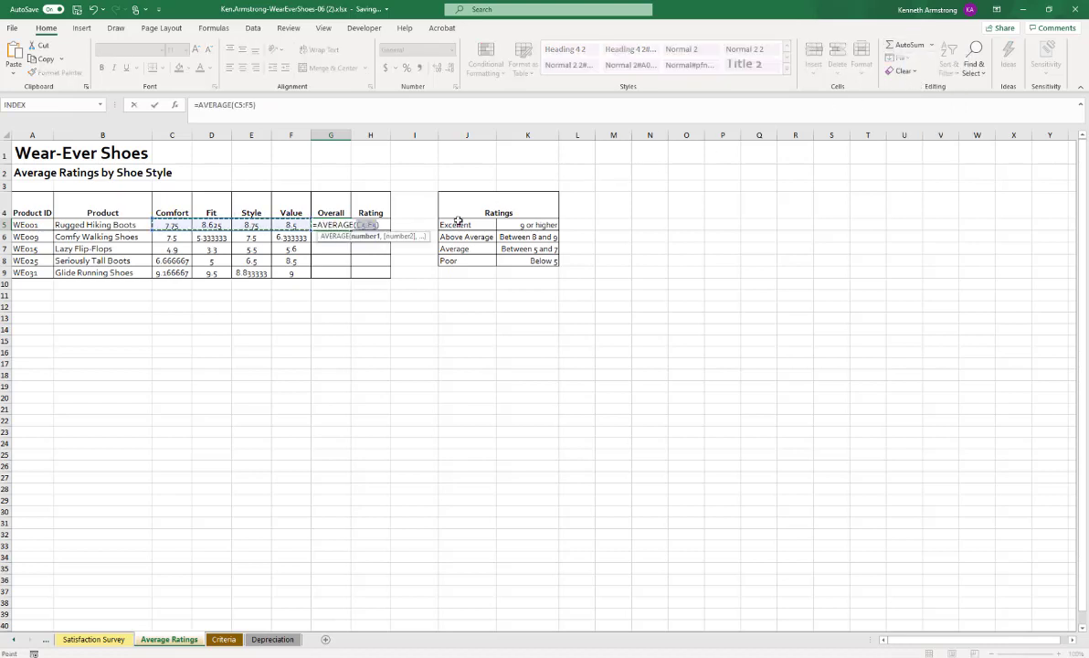
pyautogui.press('Return')
pyautogui.click(331, 225)
pyautogui.moveTo(350, 230); pyautogui.dragTo(351, 276)
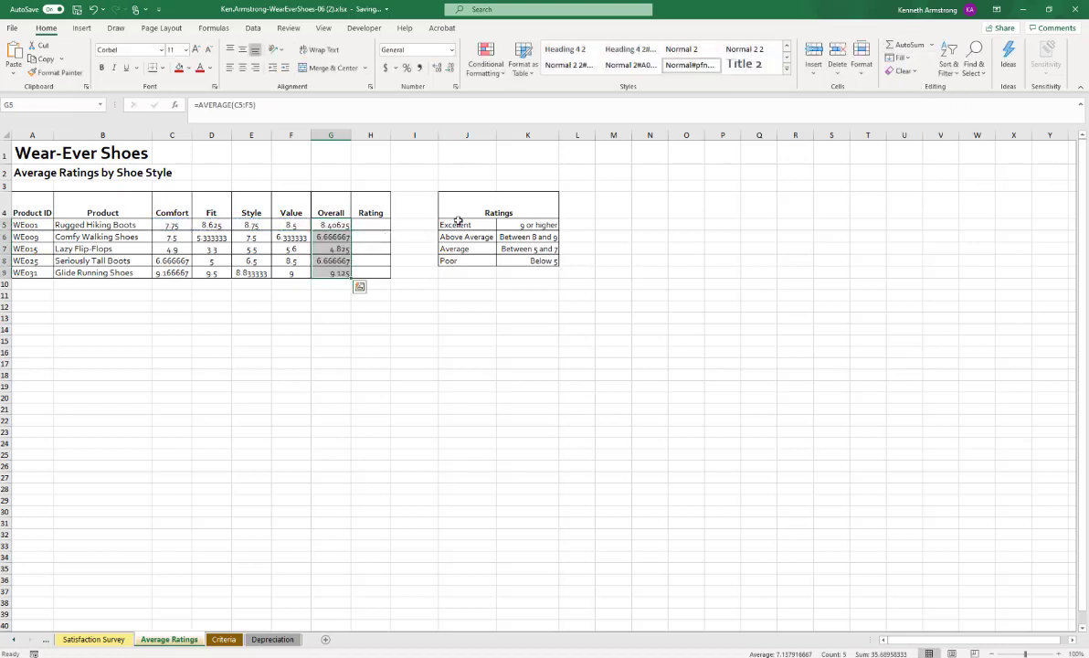
# - Start an IFS formula in the Rating cell H5 with G5>=9 as the first logical test
pyautogui.click(1049, 12)
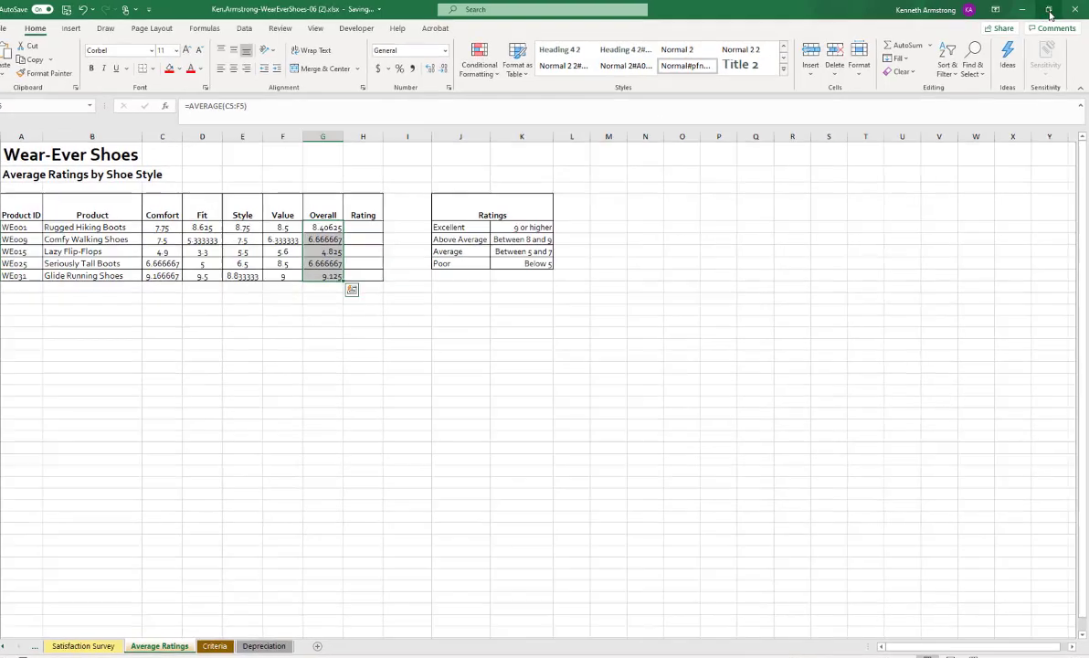
pyautogui.click(370, 225)
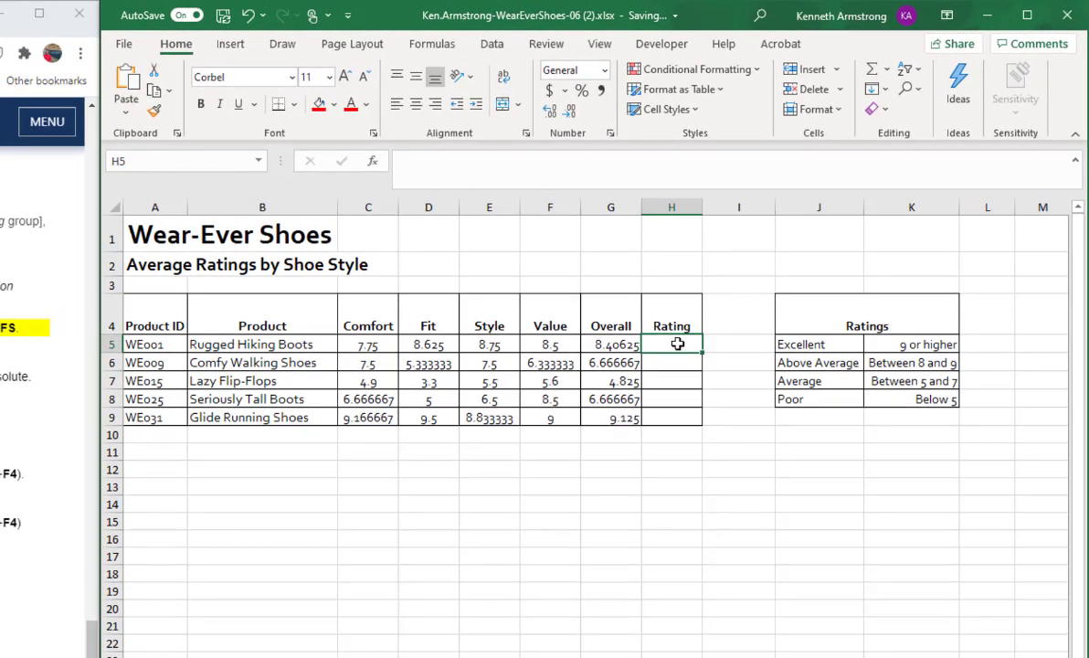
pyautogui.write('=')
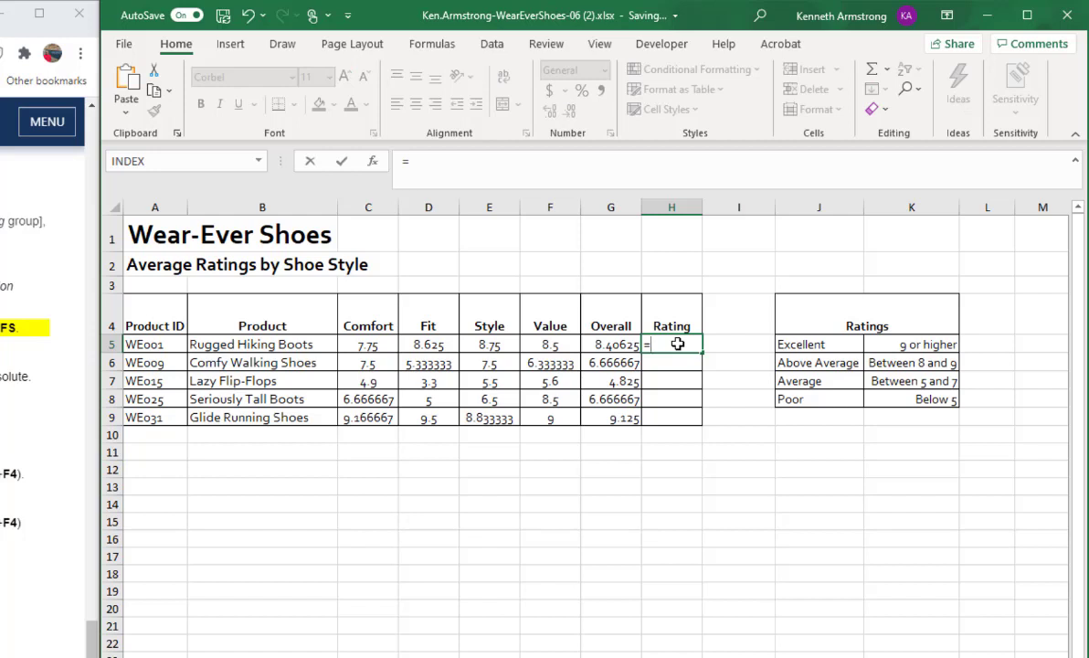
pyautogui.write('ifs')
pyautogui.press('Tab')
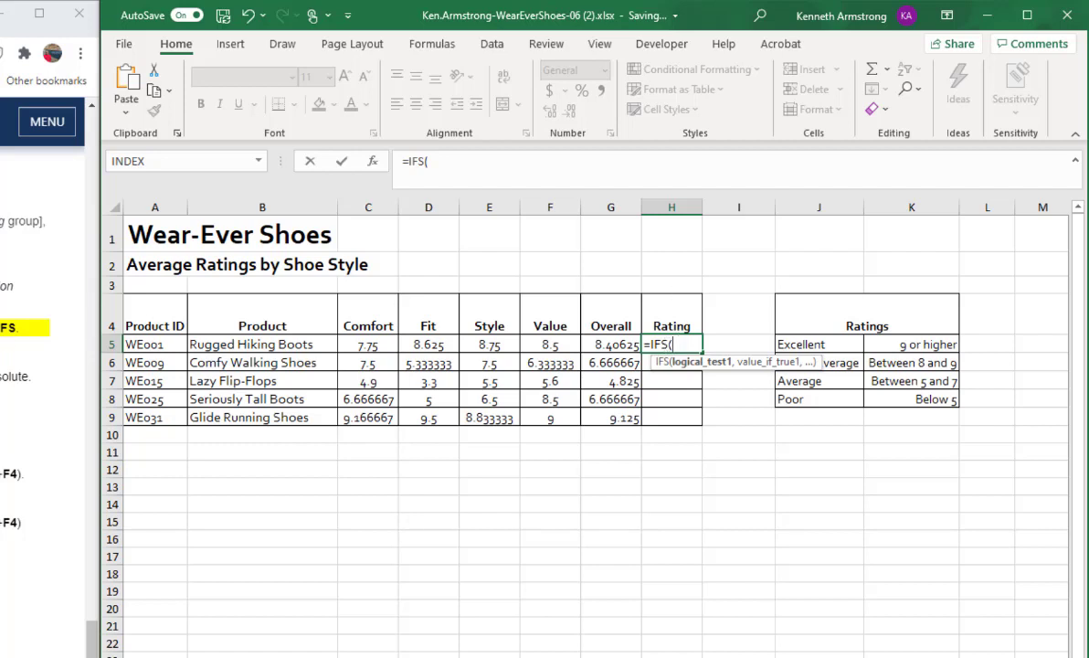
pyautogui.click(606, 345)
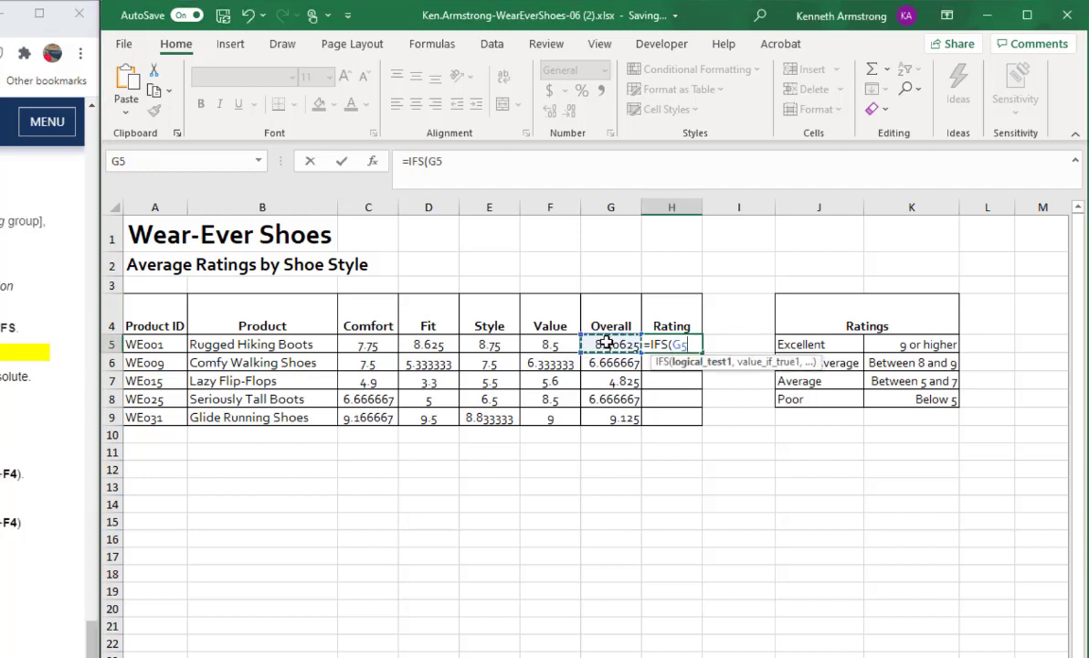
pyautogui.write('>=9')
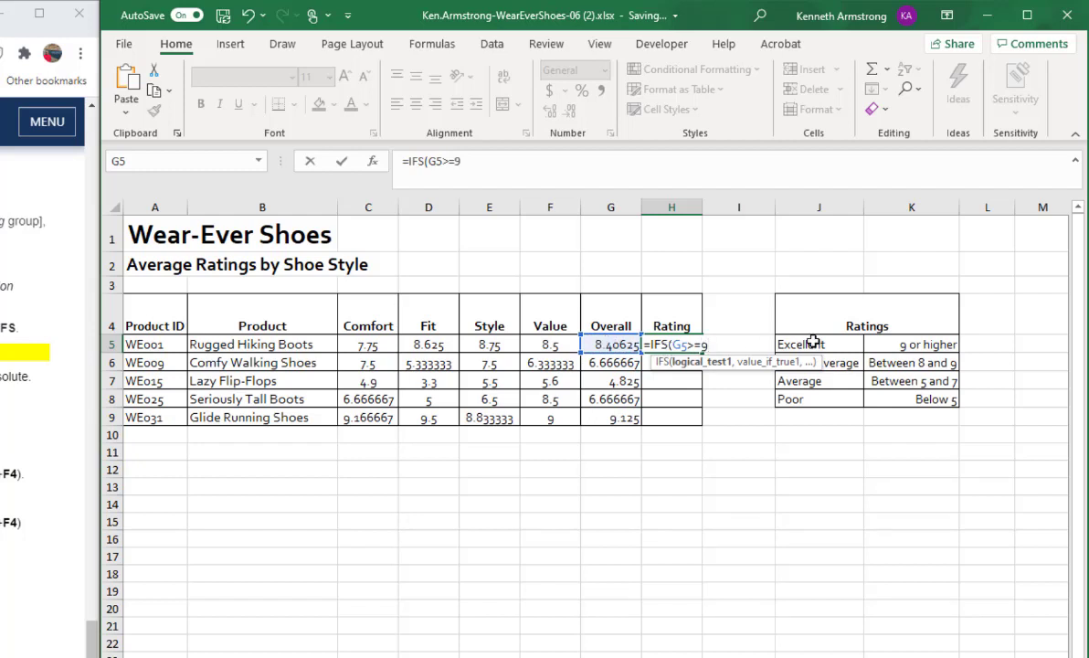
pyautogui.press('Return')
pyautogui.click(275, 559)
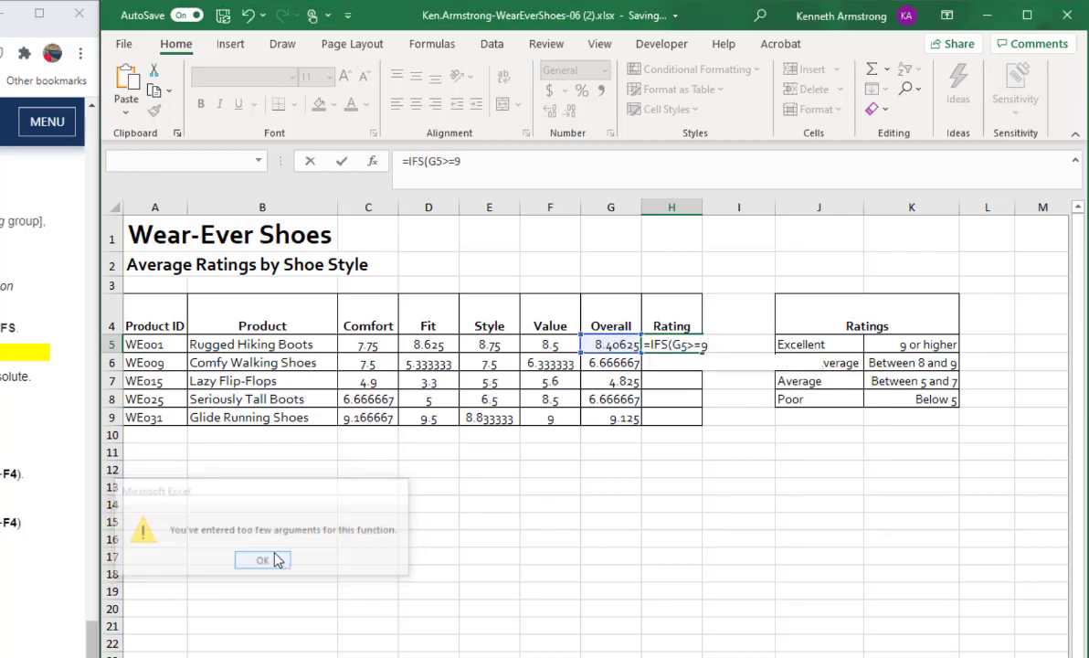
# - Add the Excellent label as absolute reference $J$5 for the first test's result in the H5 IFS formula
pyautogui.click(705, 344)
pyautogui.write(',')
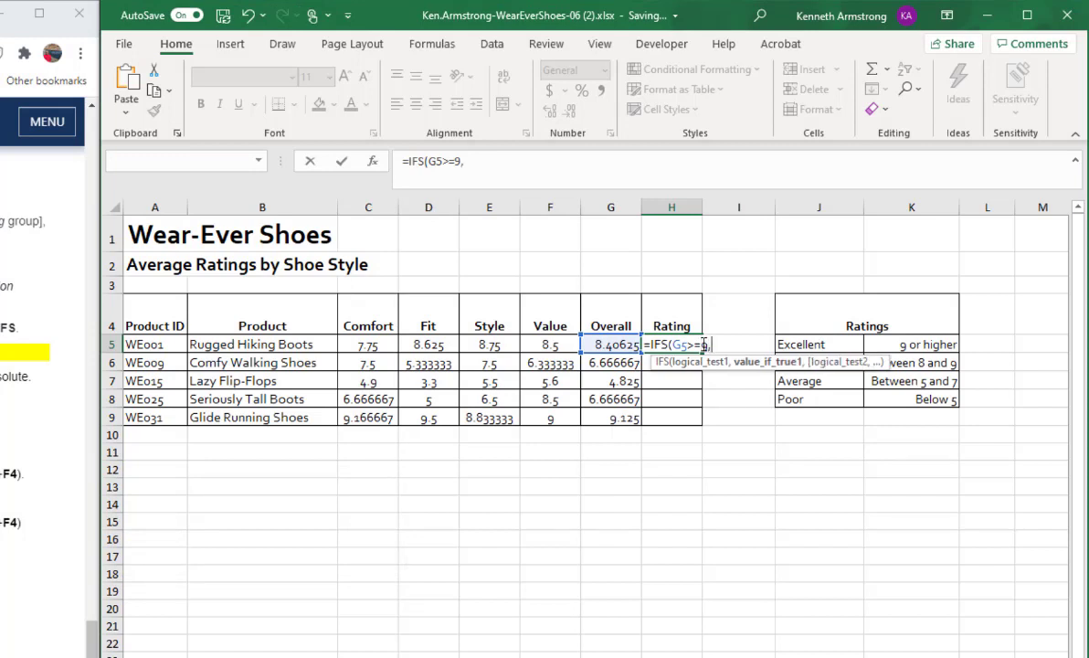
pyautogui.click(822, 344)
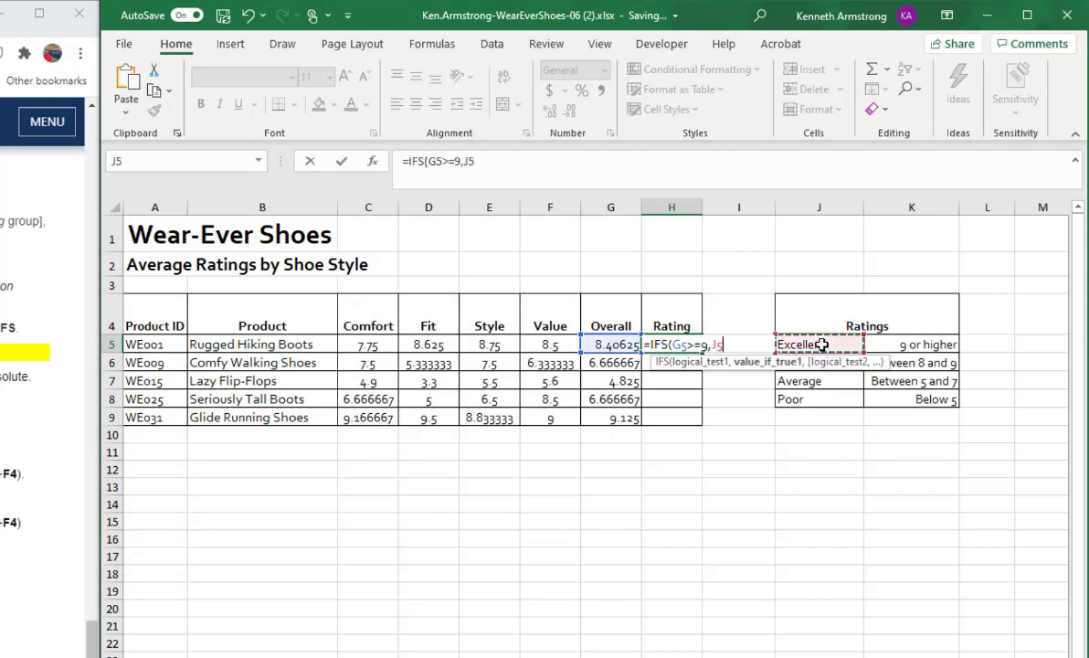
pyautogui.press('F4')
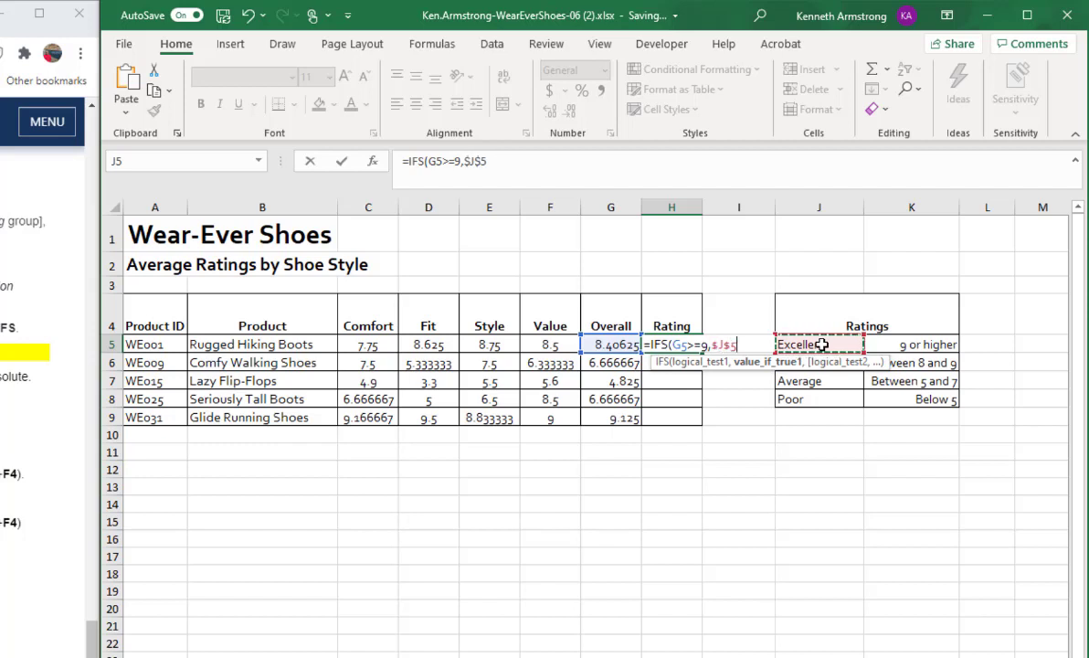
pyautogui.write(',')
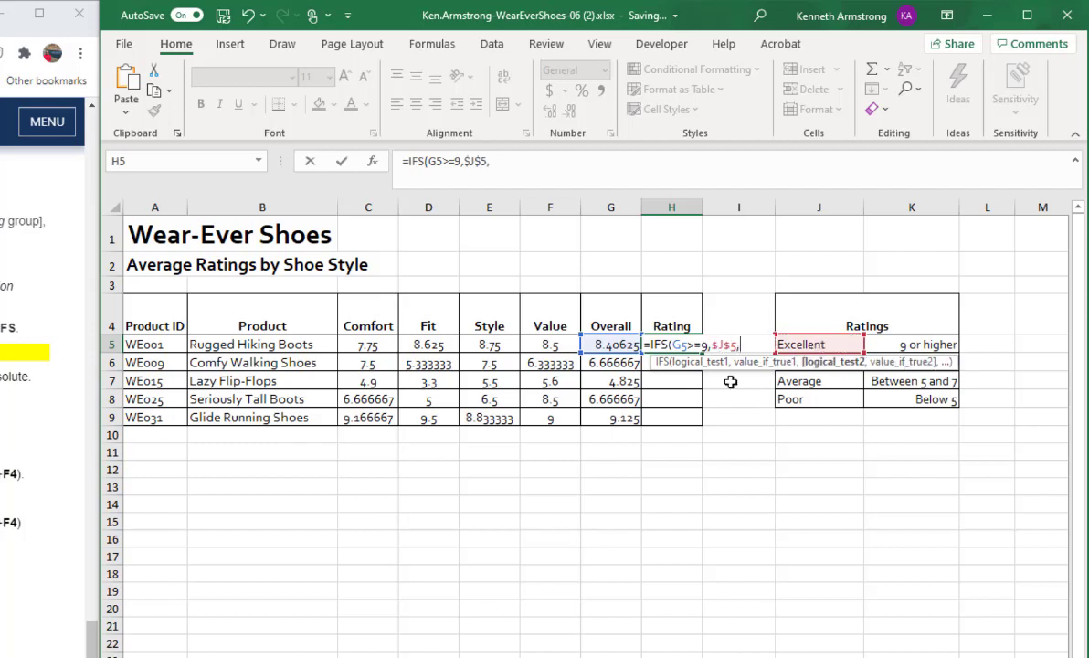
# - Add G5>=8 as the second logical test in the H5 IFS formula, returning the Above Average label as absolute reference $J$6
pyautogui.click(529, 161)
pyautogui.write('G5')
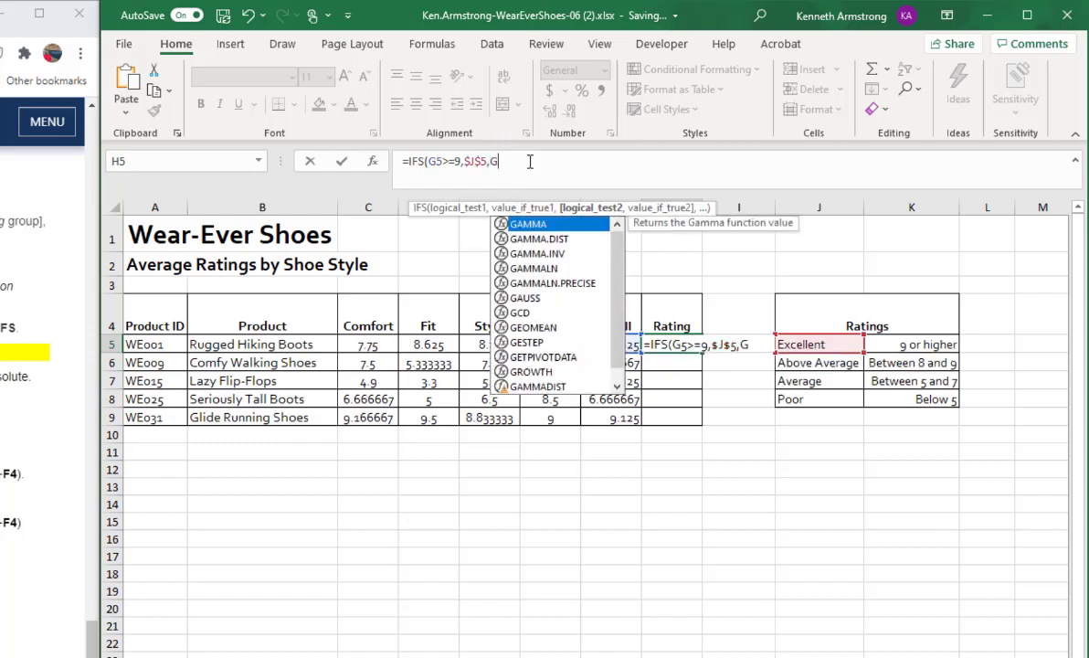
pyautogui.write('>')
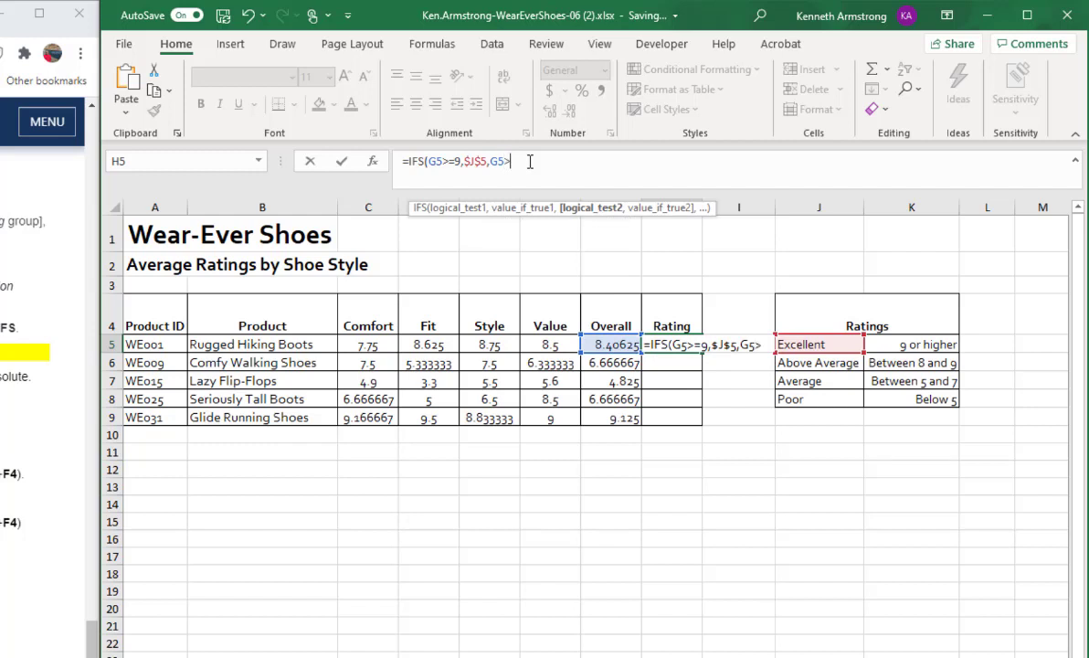
pyautogui.write('=8')
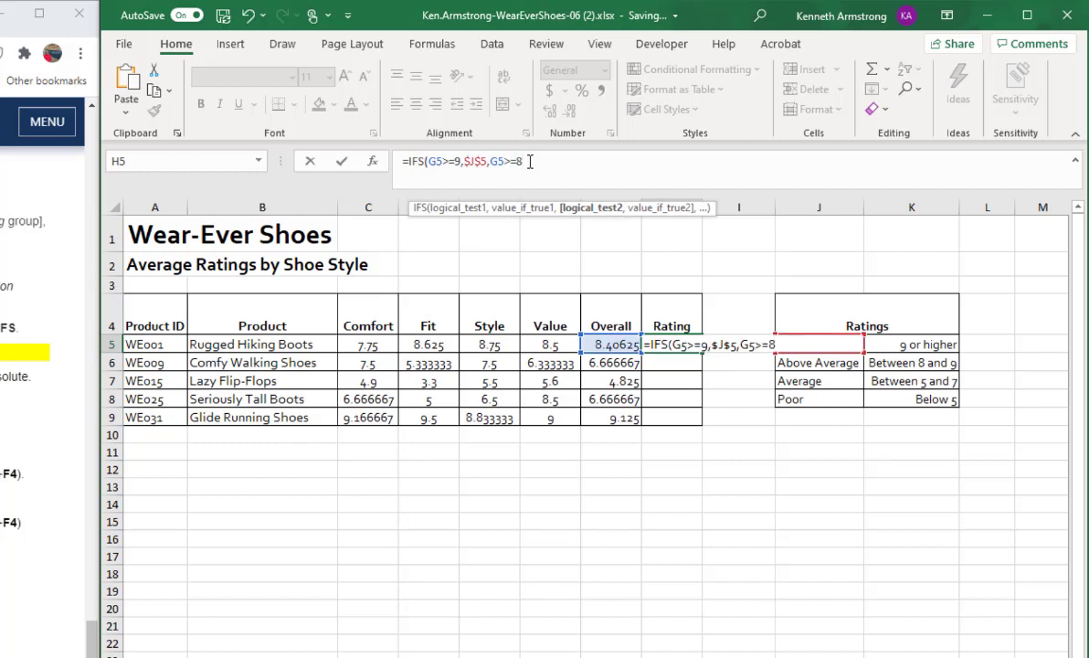
pyautogui.write(',')
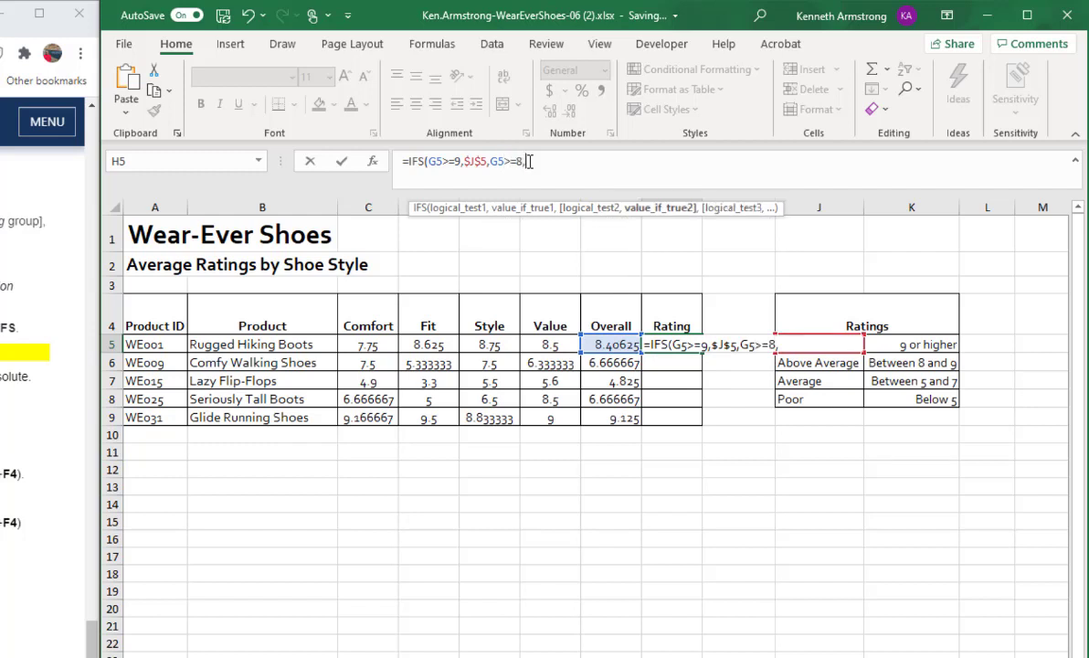
pyautogui.click(833, 362)
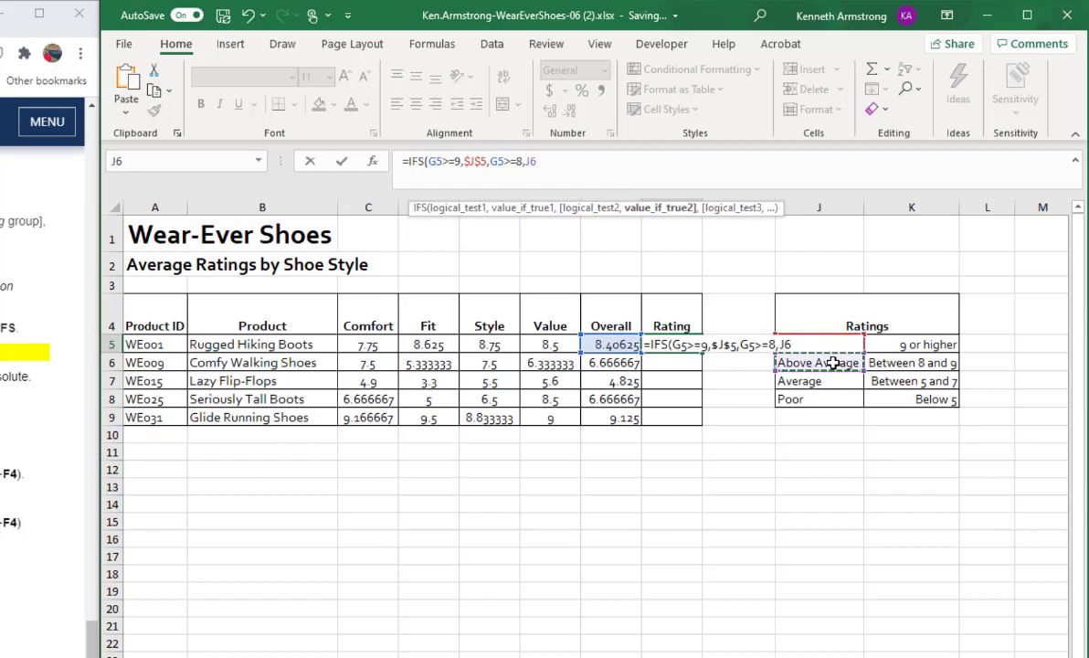
pyautogui.press('F4')
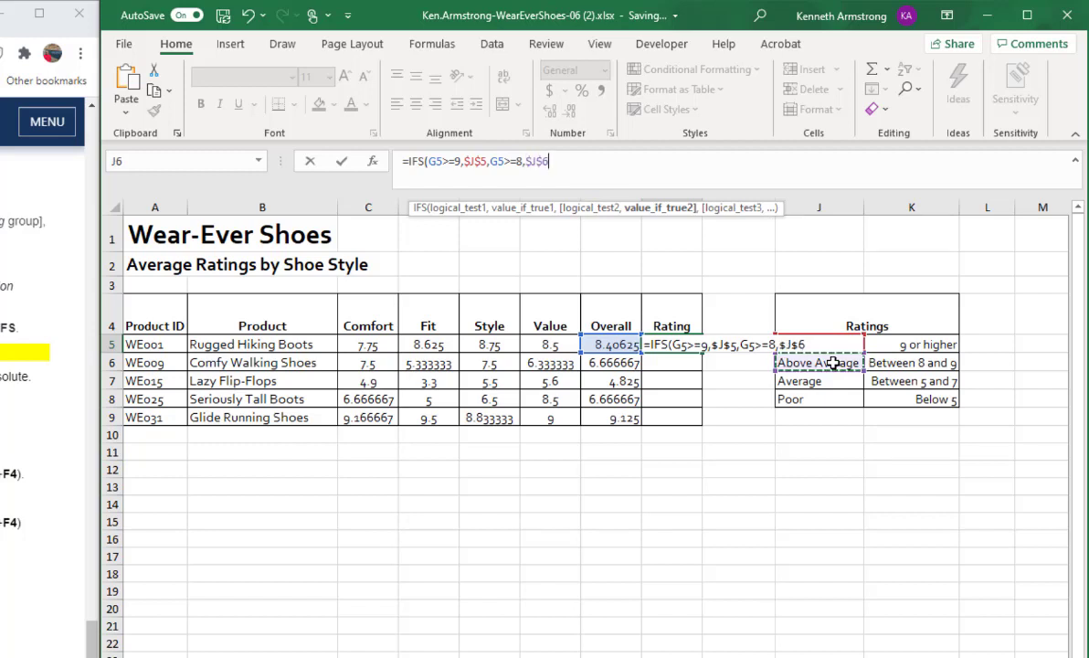
pyautogui.write(',')
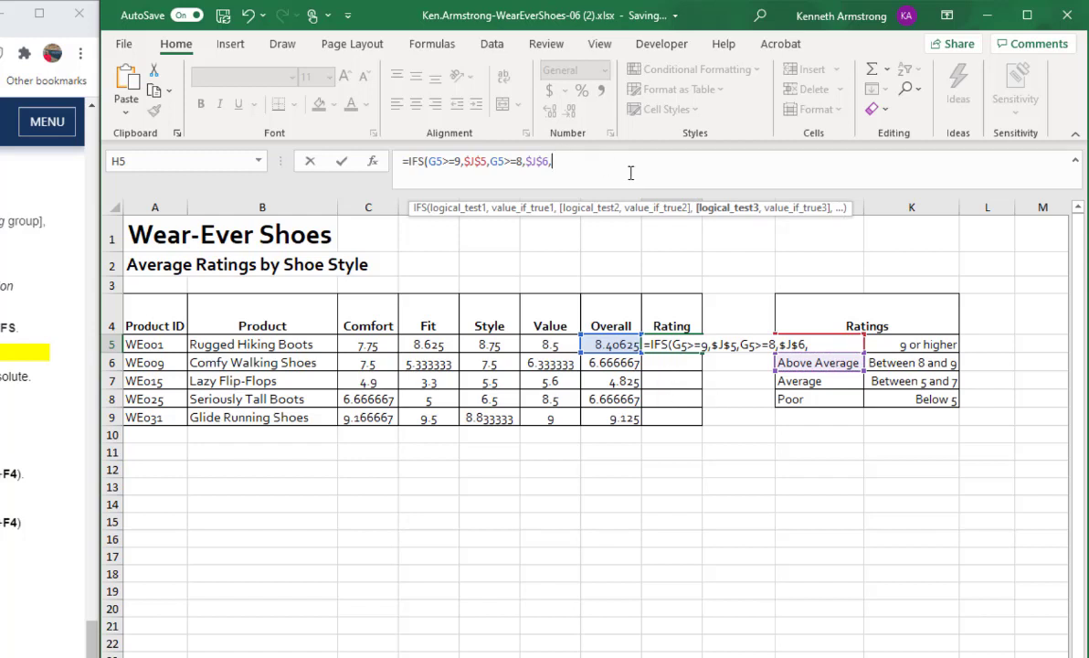
# - Add G5>=5 as the third logical test in the IFS formula, returning the Average label as absolute reference $J$7
pyautogui.write('G5>=')
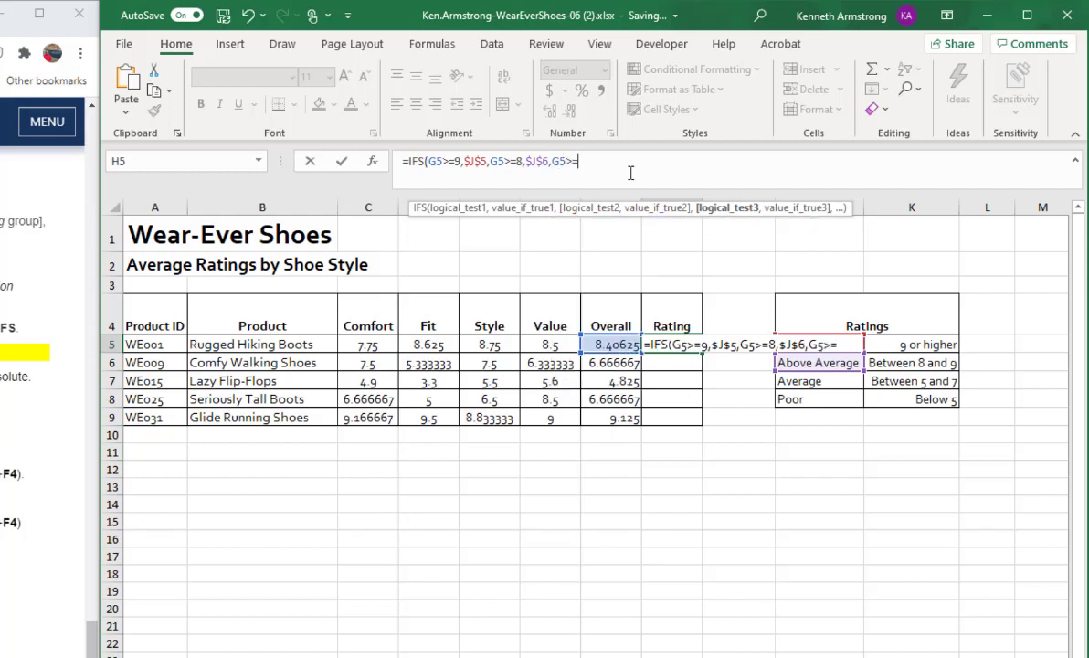
pyautogui.write('5,')
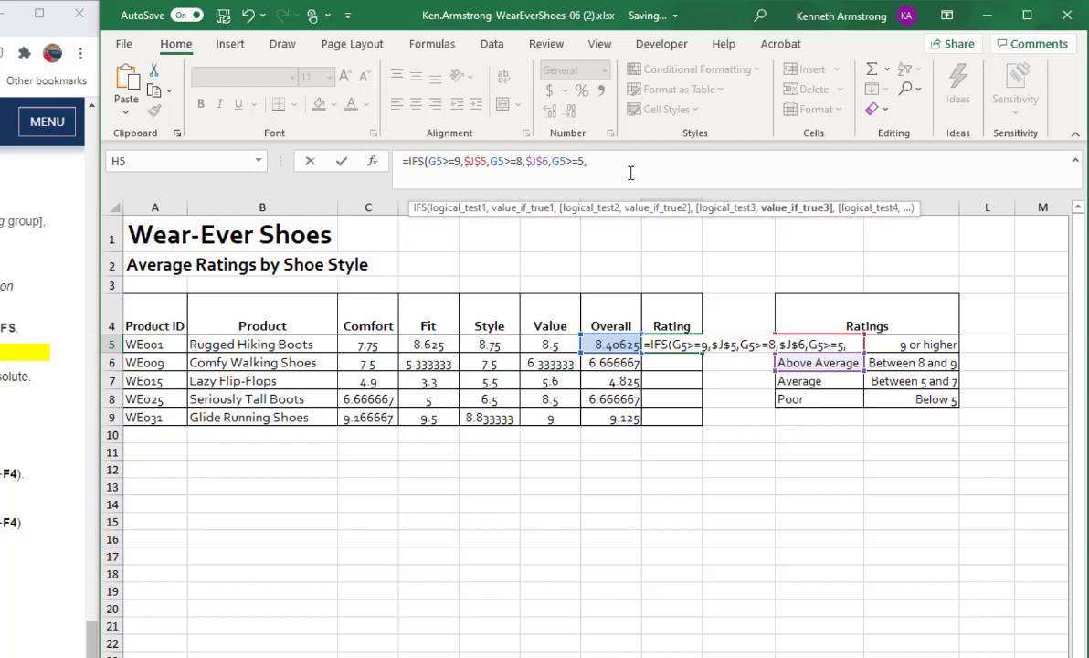
pyautogui.click(826, 382)
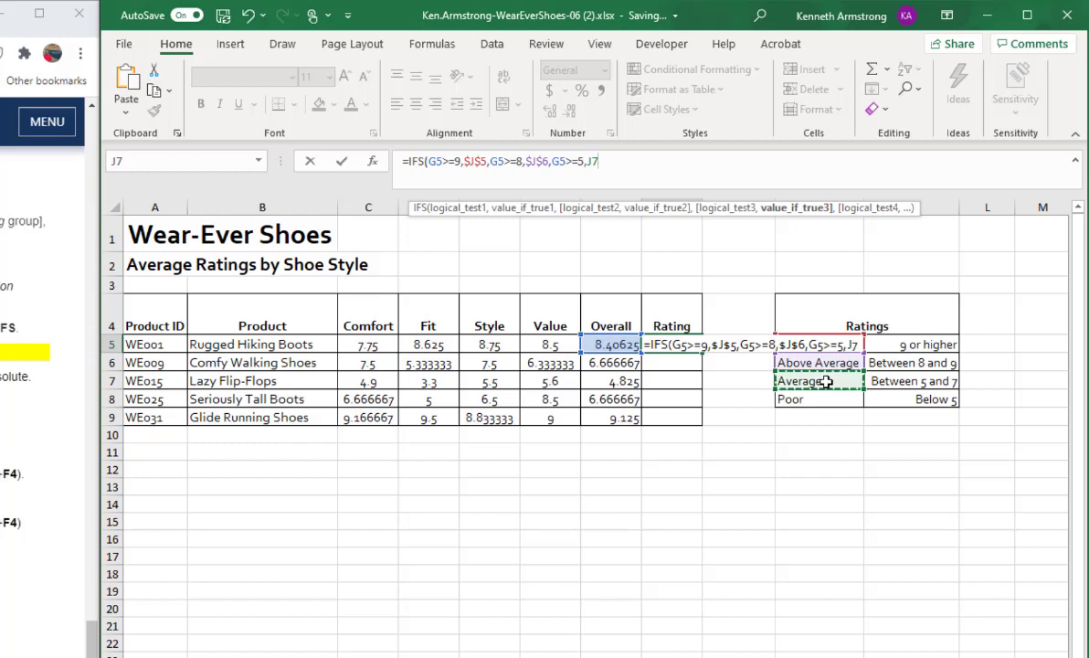
pyautogui.press('F4')
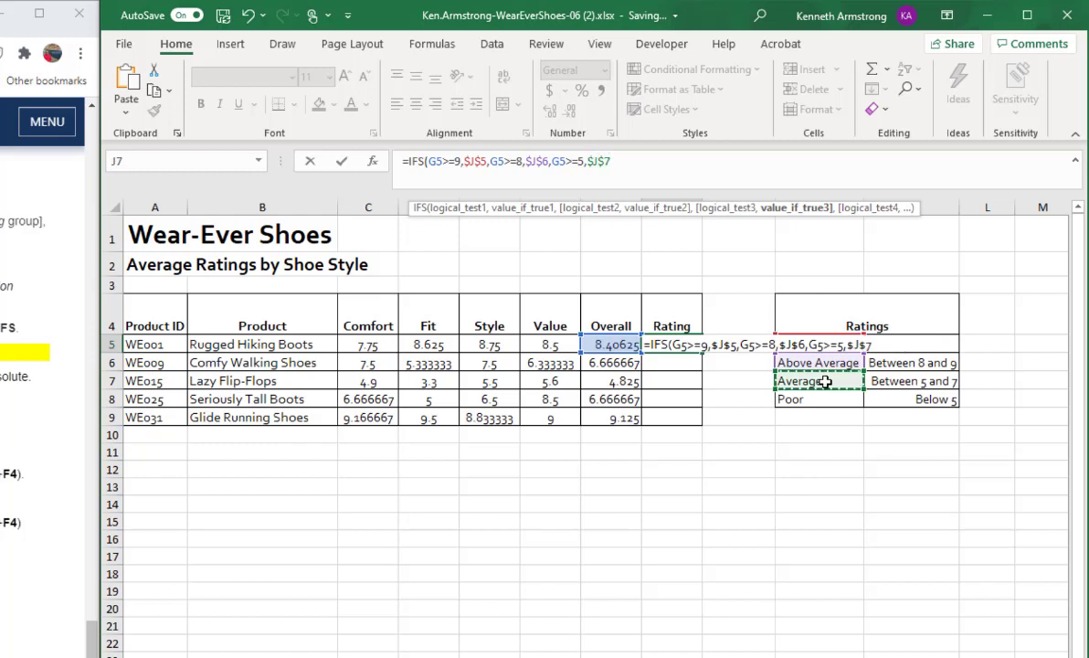
pyautogui.write(',')
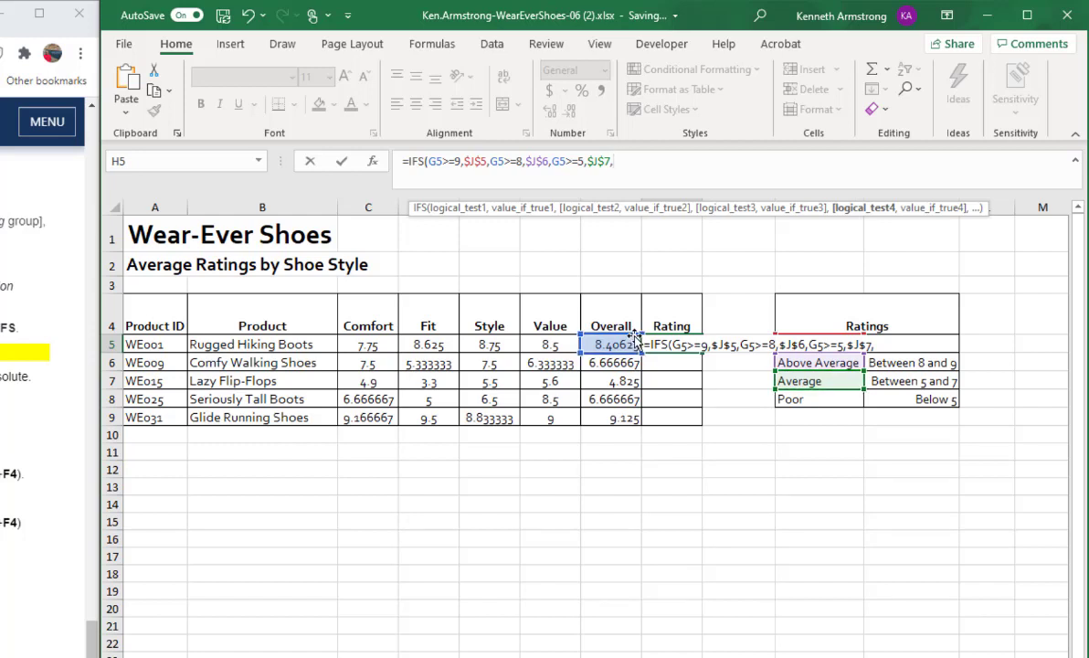
# - Finish the IFS formula with TRUE as the fourth test, returning the Poor label as absolute reference $J$8
pyautogui.write('true')
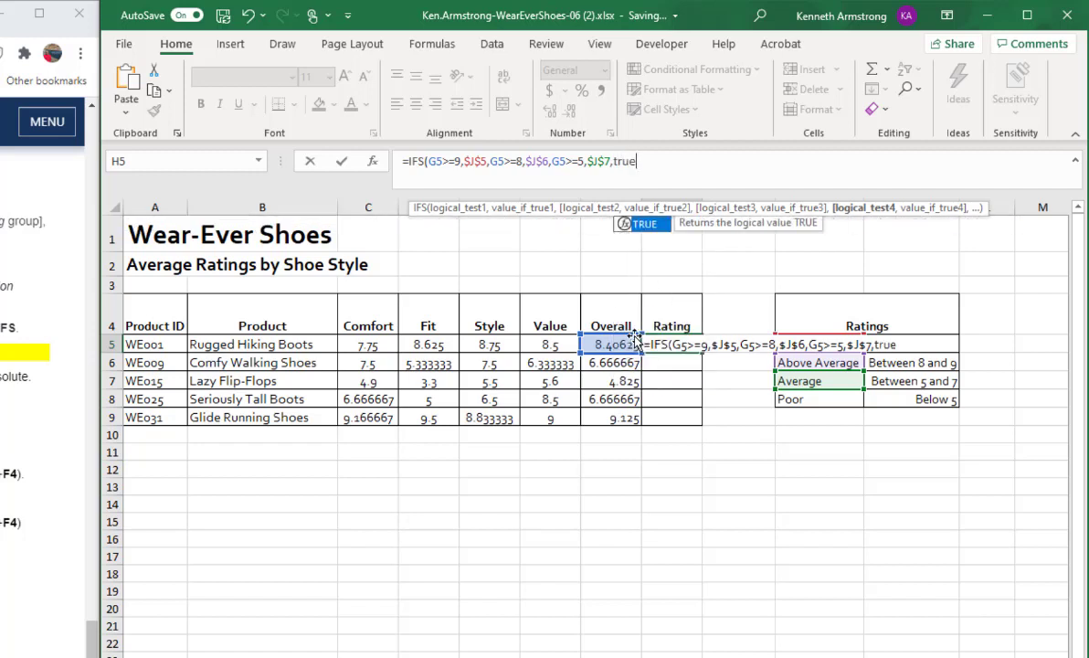
pyautogui.write(',')
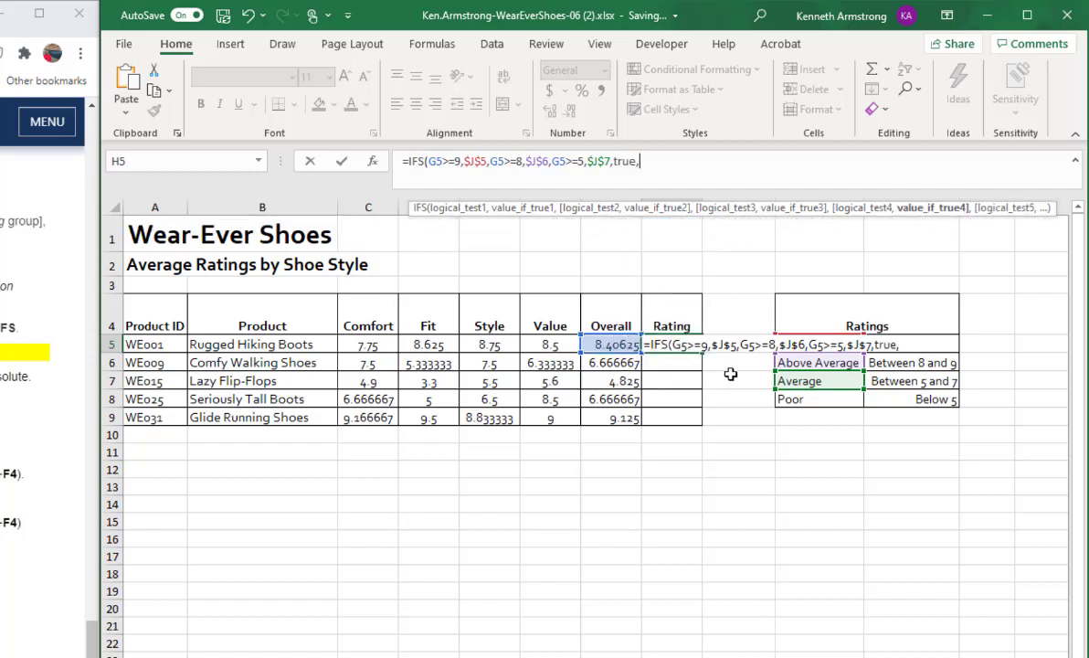
pyautogui.click(823, 402)
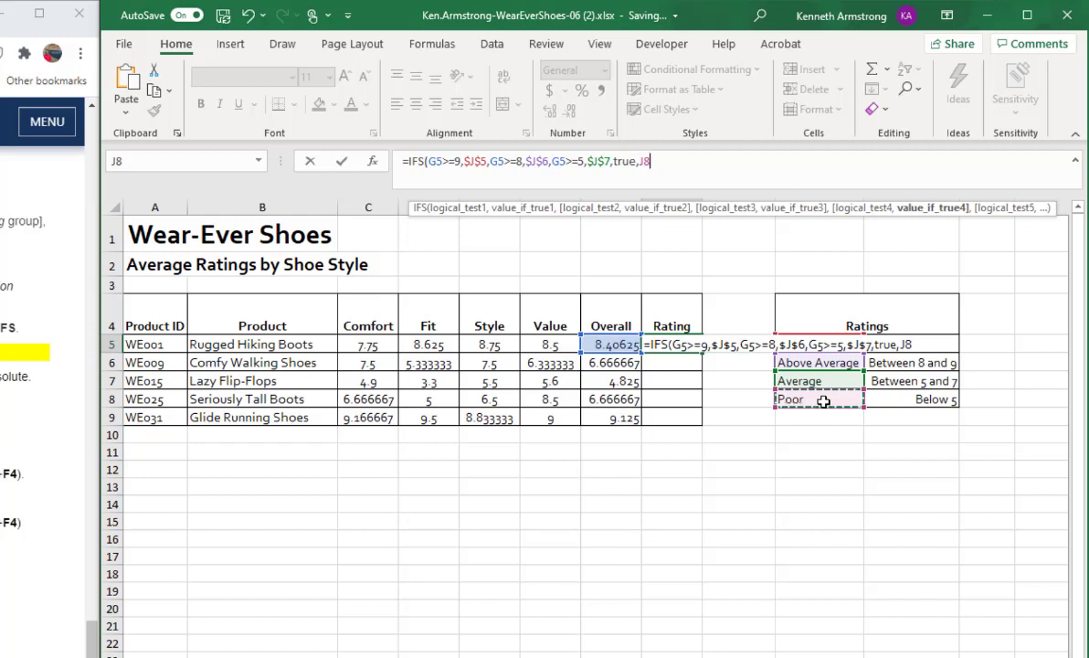
pyautogui.press('F4')
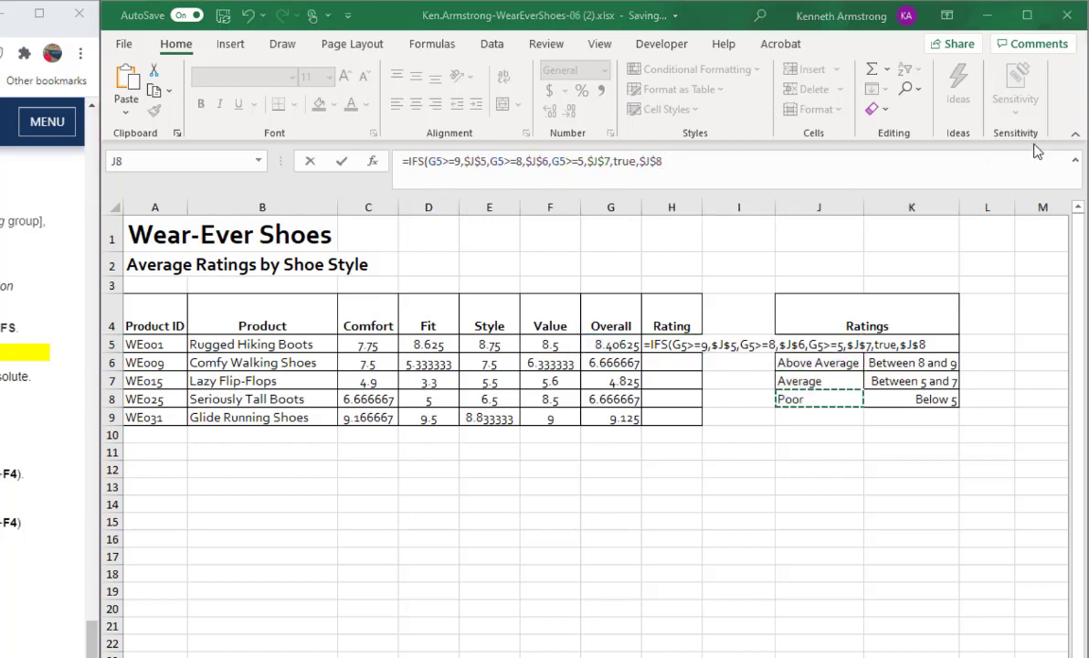
pyautogui.click(676, 161)
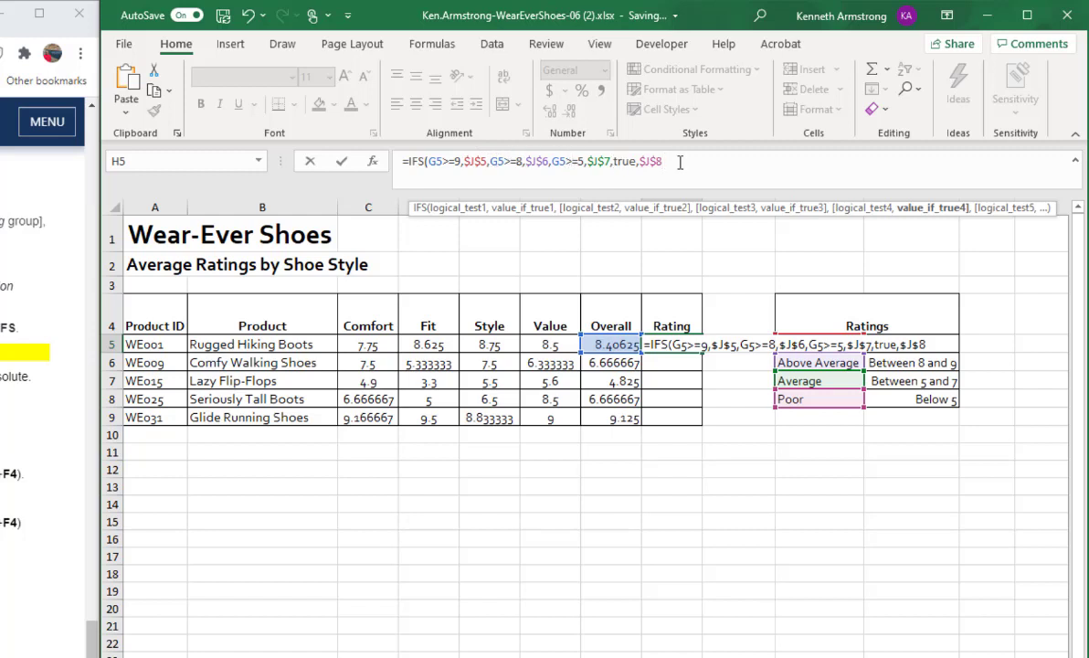
pyautogui.write(')')
pyautogui.press('Return')
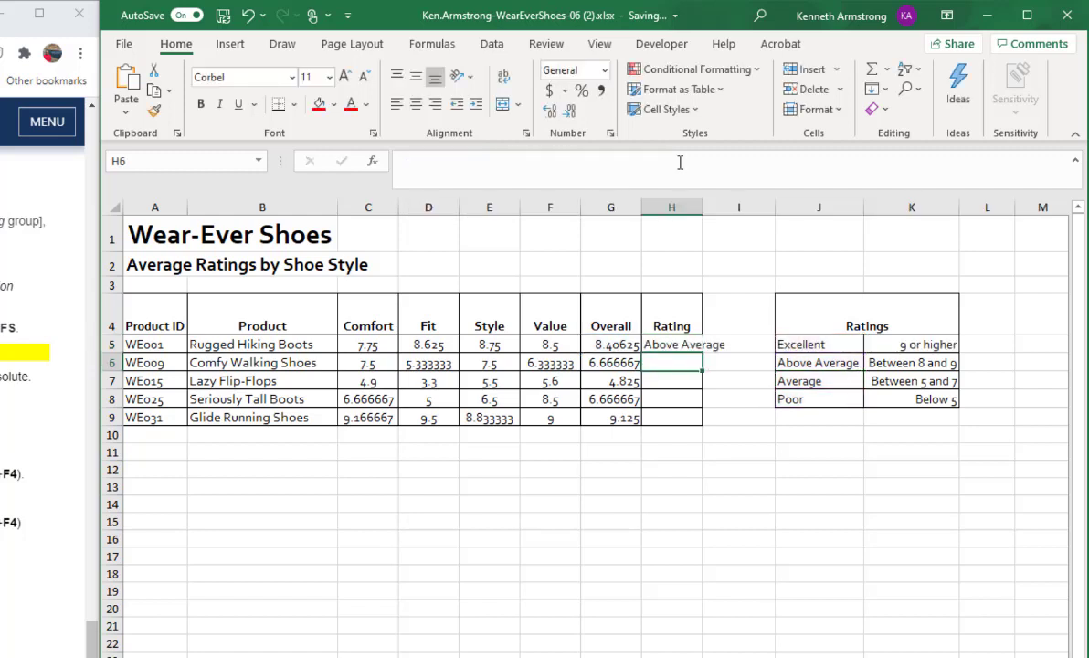
# - Replace TRUE with G5<5 as the fourth test in the H5 formula and copy the formula down to H9
pyautogui.press('Up')
pyautogui.doubleClick(628, 161)
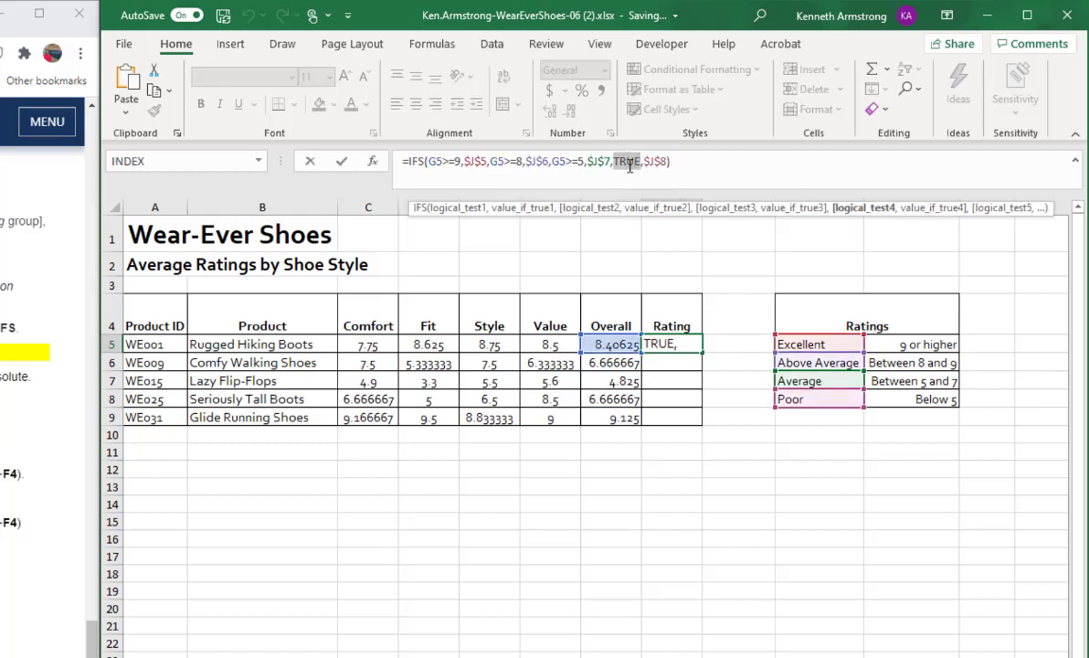
pyautogui.write('<')
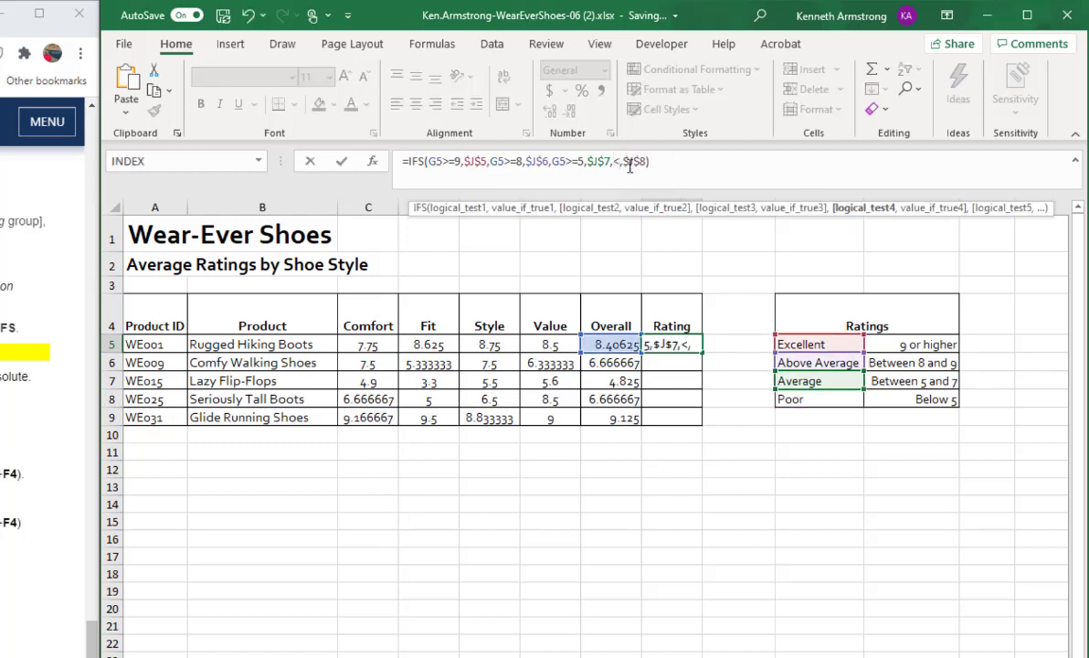
pyautogui.write('5')
pyautogui.press('Return')
pyautogui.press('Return')
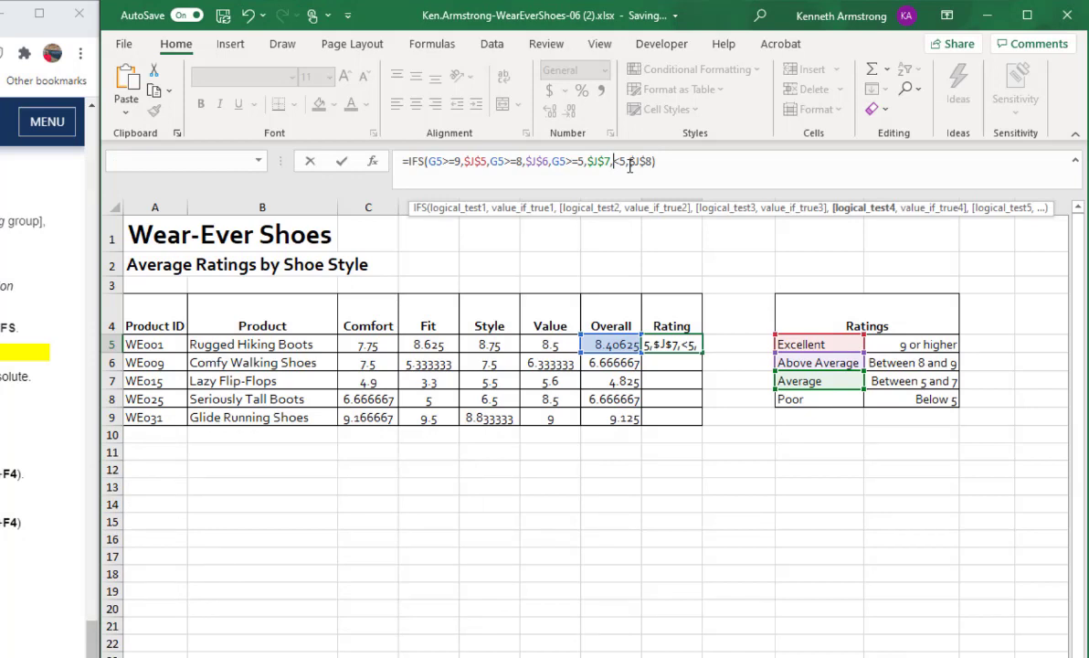
pyautogui.write('G5')
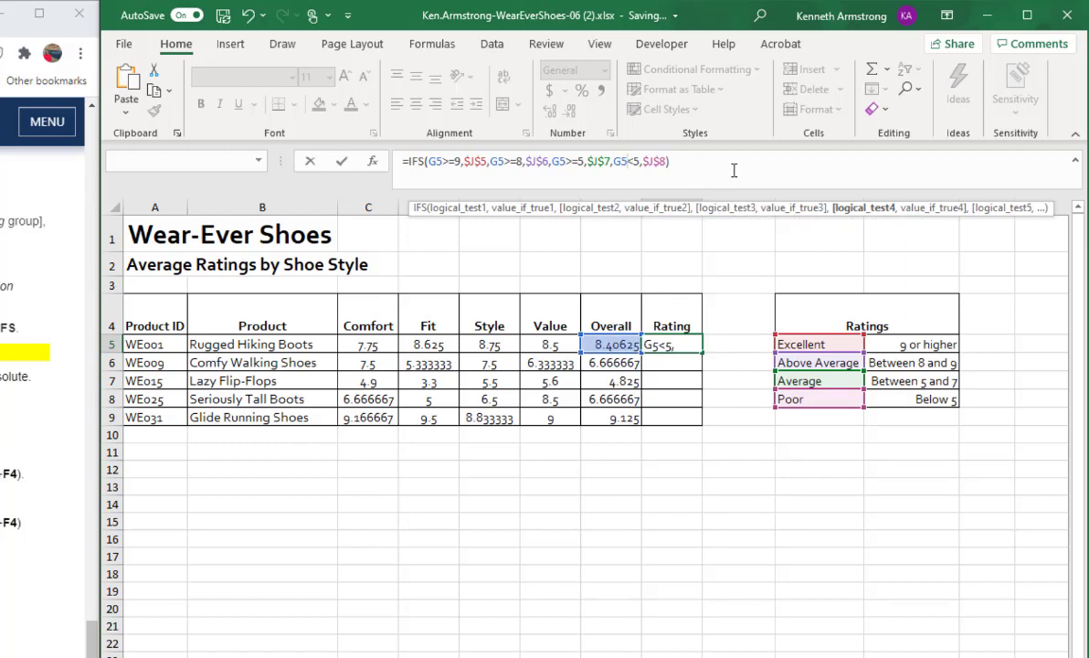
pyautogui.hotkey('ctrl', 'Return')
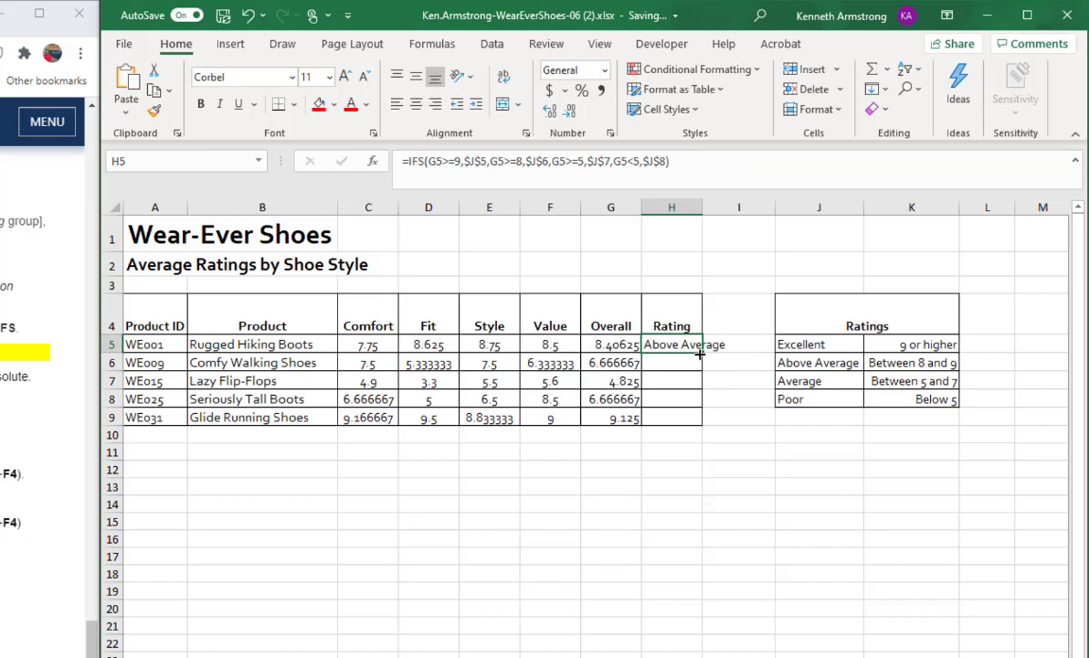
pyautogui.doubleClick(699, 353)
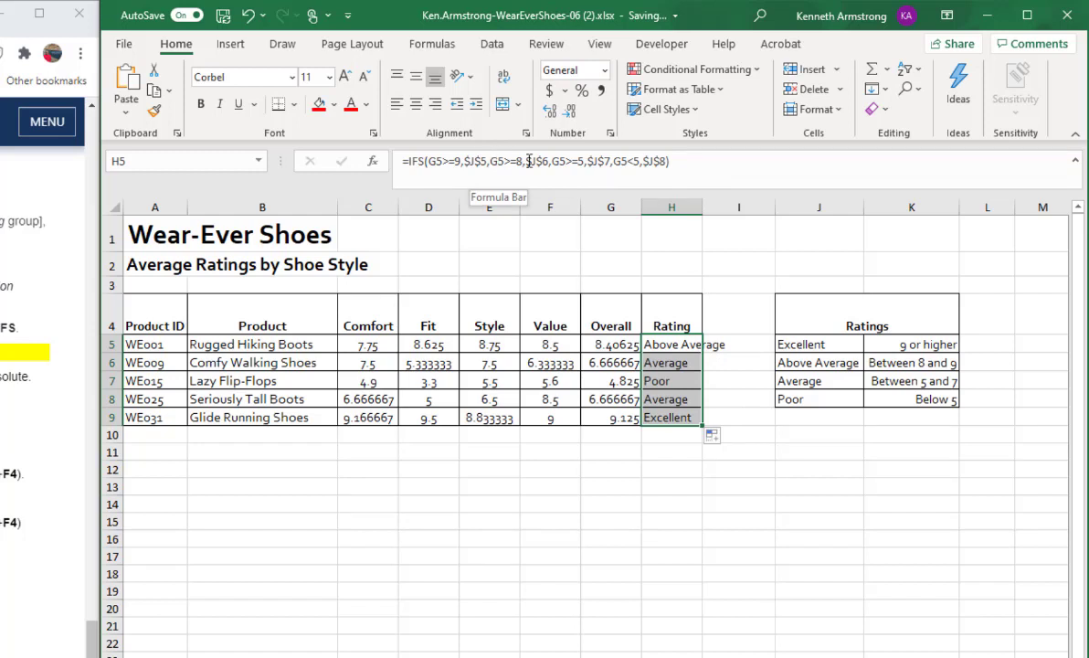
# - Set the width of Rating column H to 13.57
pyautogui.doubleClick(700, 207)
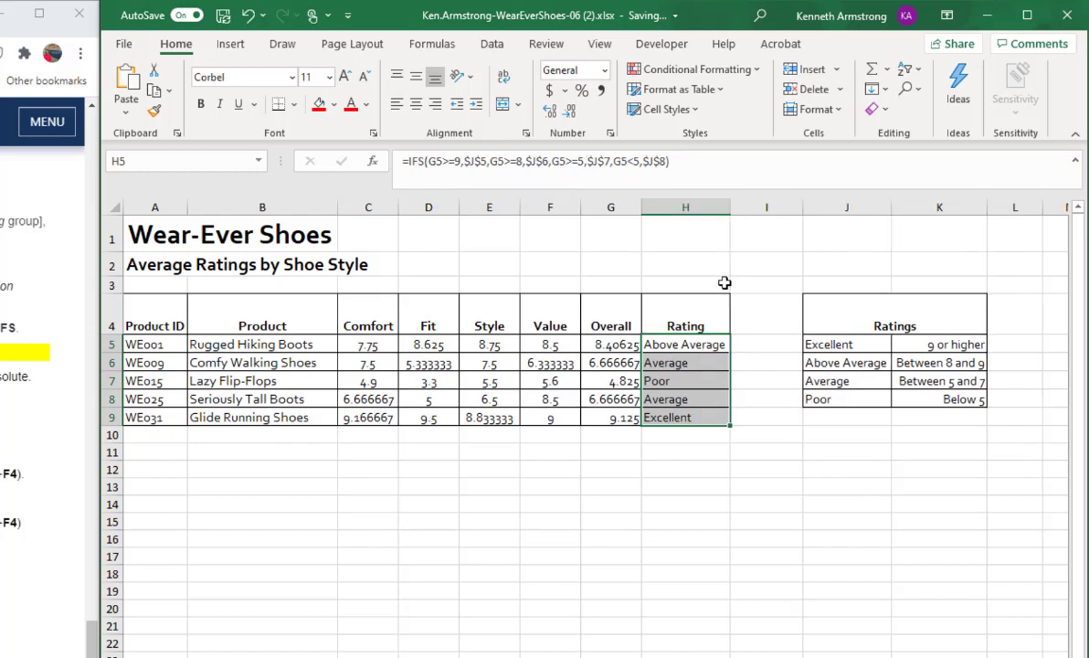
pyautogui.rightClick(711, 208)
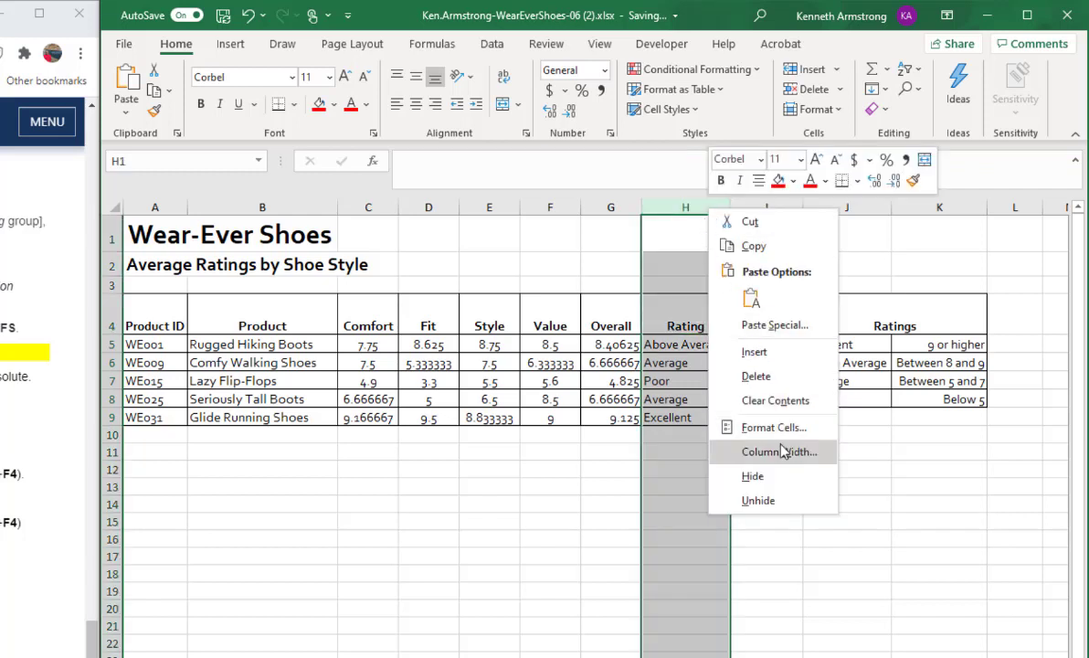
pyautogui.click(742, 451)
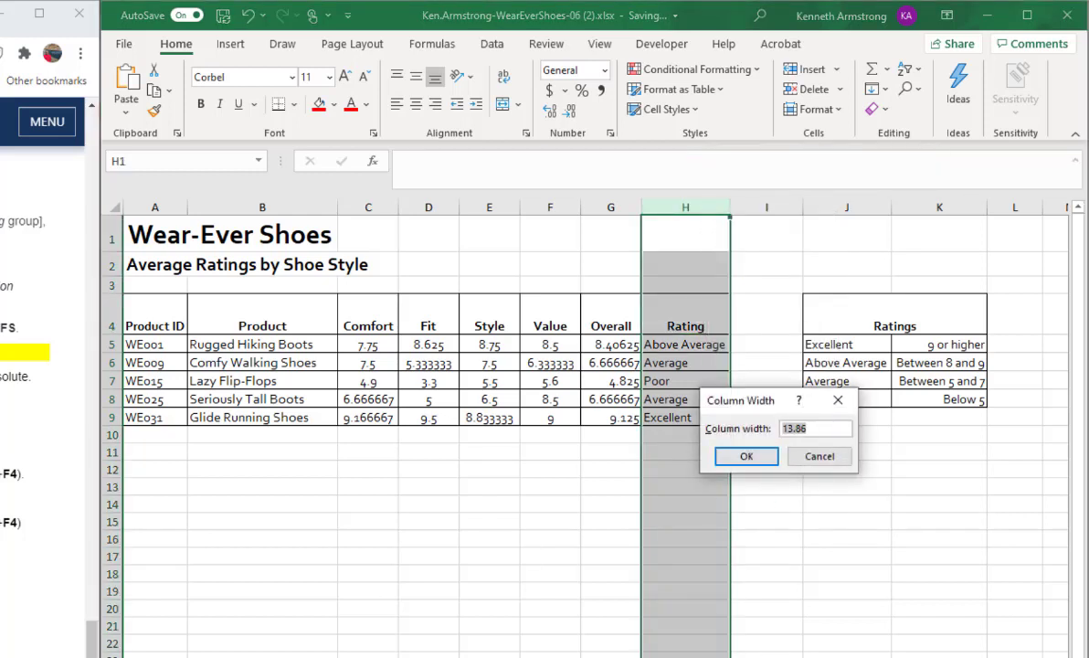
pyautogui.click(822, 428)
pyautogui.write('57')
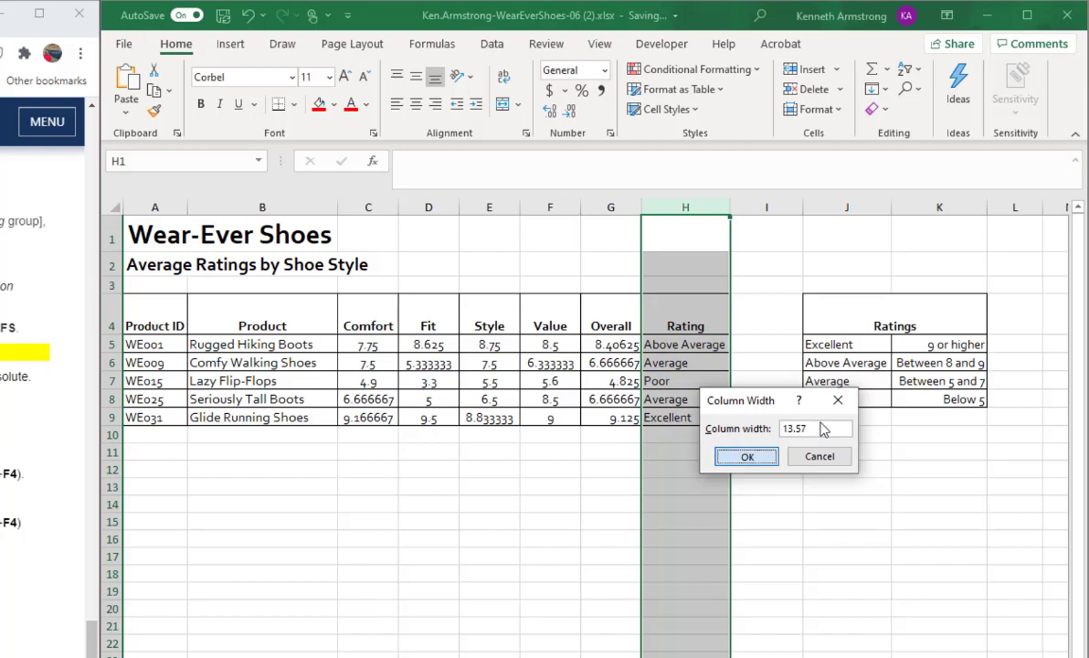
pyautogui.click(746, 456)
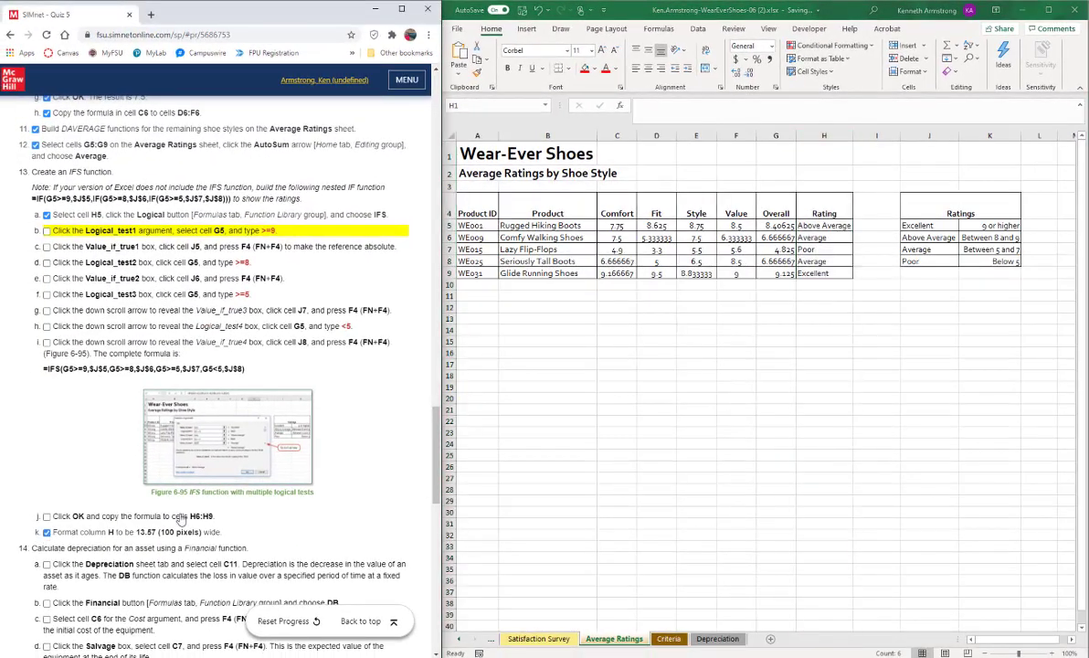
# - Switch to the Depreciation sheet and select cell C11, the amount for year 1
pyautogui.scroll(-7, 206, 505)
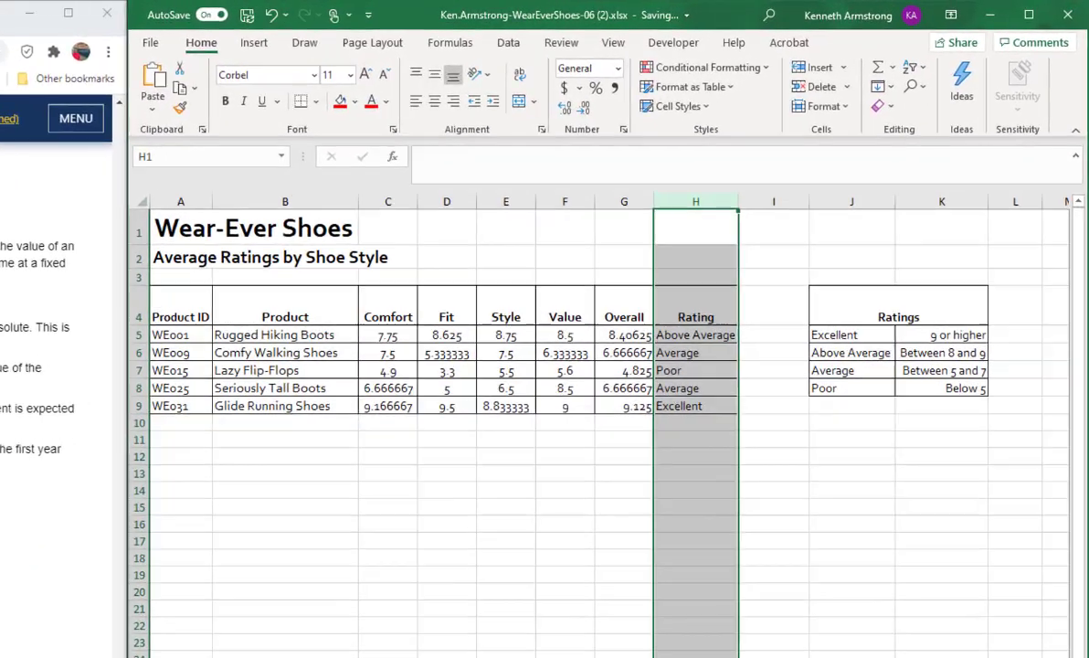
pyautogui.hotkey('ctrl', 'pagedown')
pyautogui.click(426, 426)
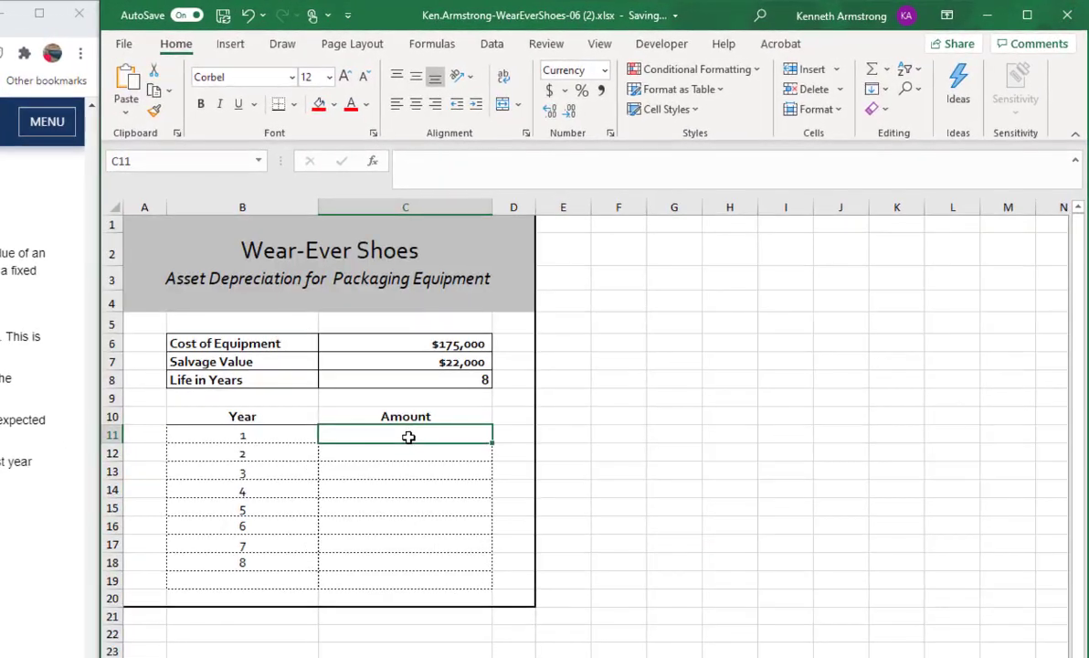
pyautogui.write('=db')
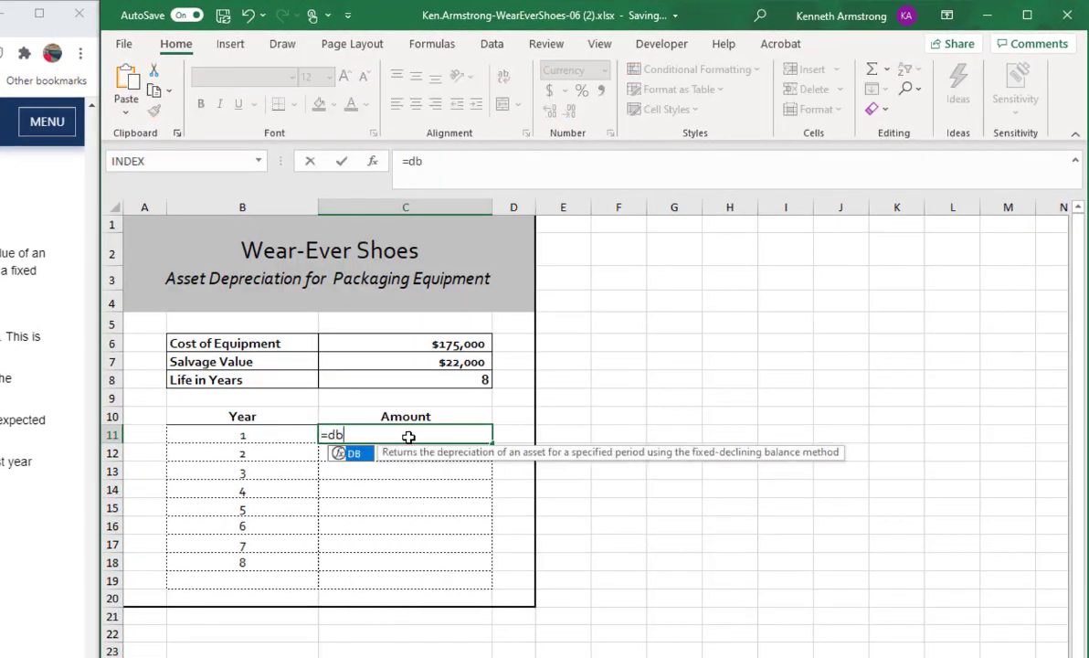
pyautogui.write('(')
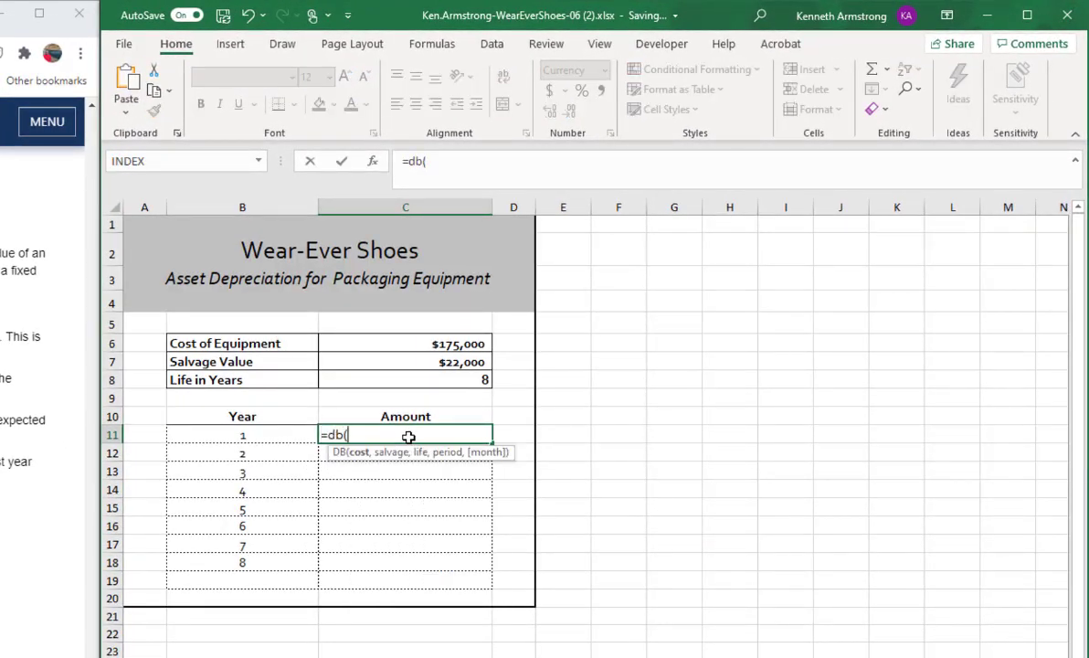
pyautogui.click(417, 343)
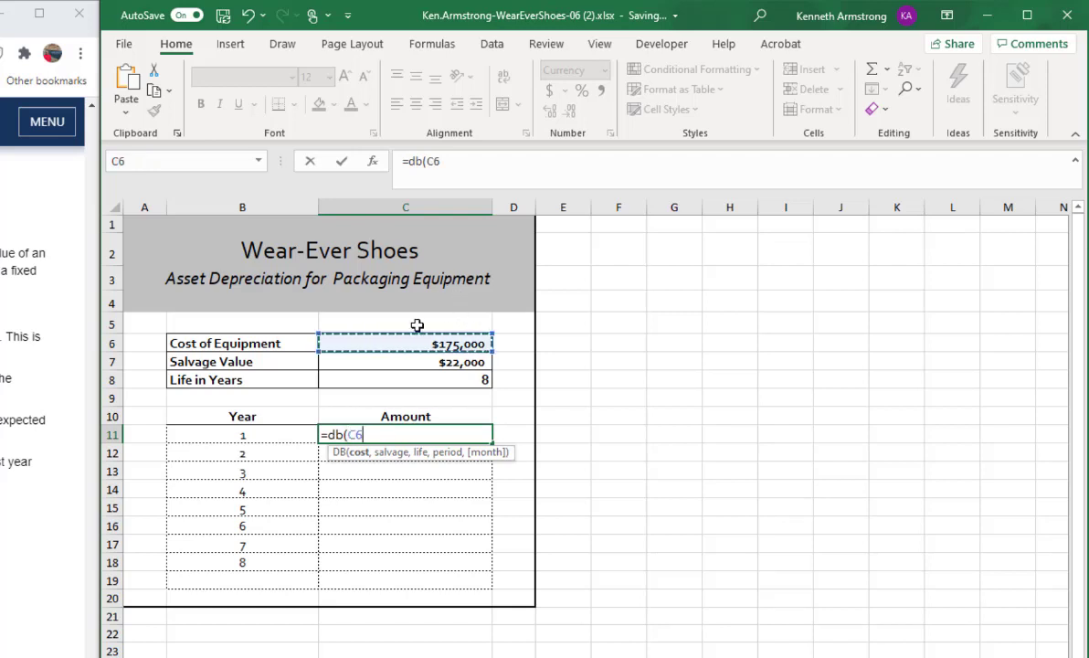
pyautogui.write(',')
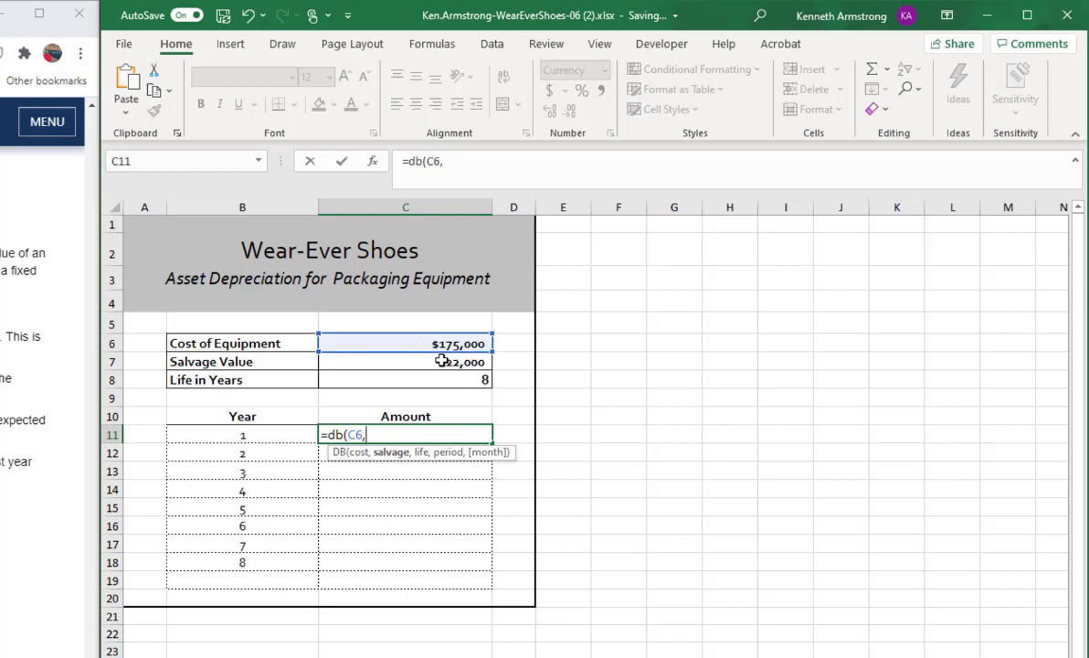
pyautogui.click(442, 361)
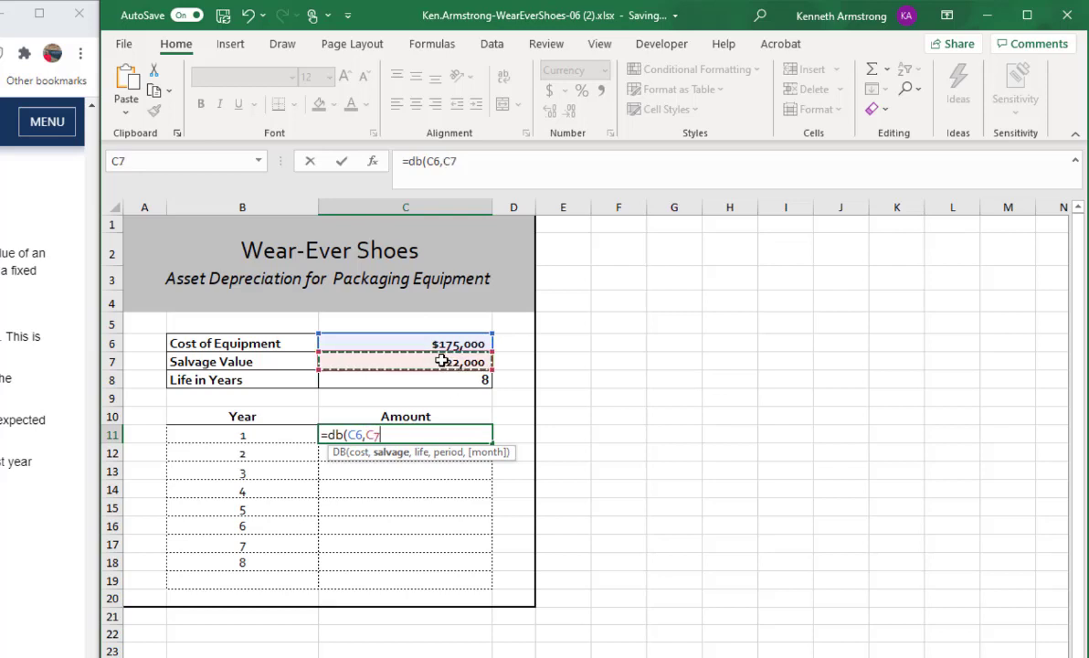
pyautogui.press('F4')
pyautogui.moveTo(348, 435); pyautogui.dragTo(362, 435)
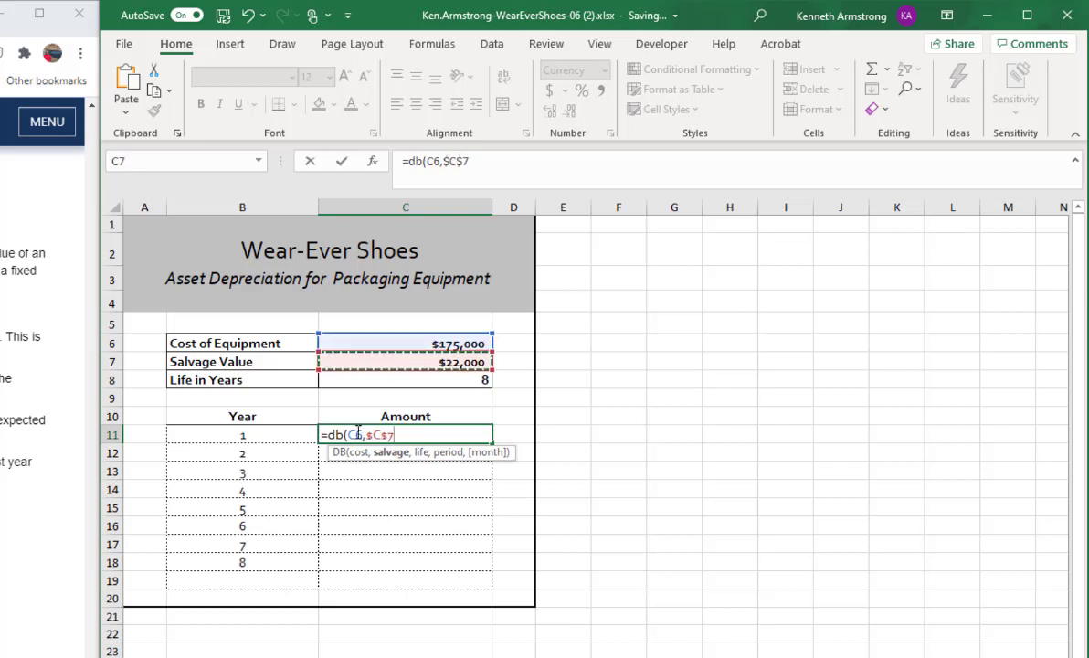
pyautogui.press('F4')
pyautogui.click(408, 434)
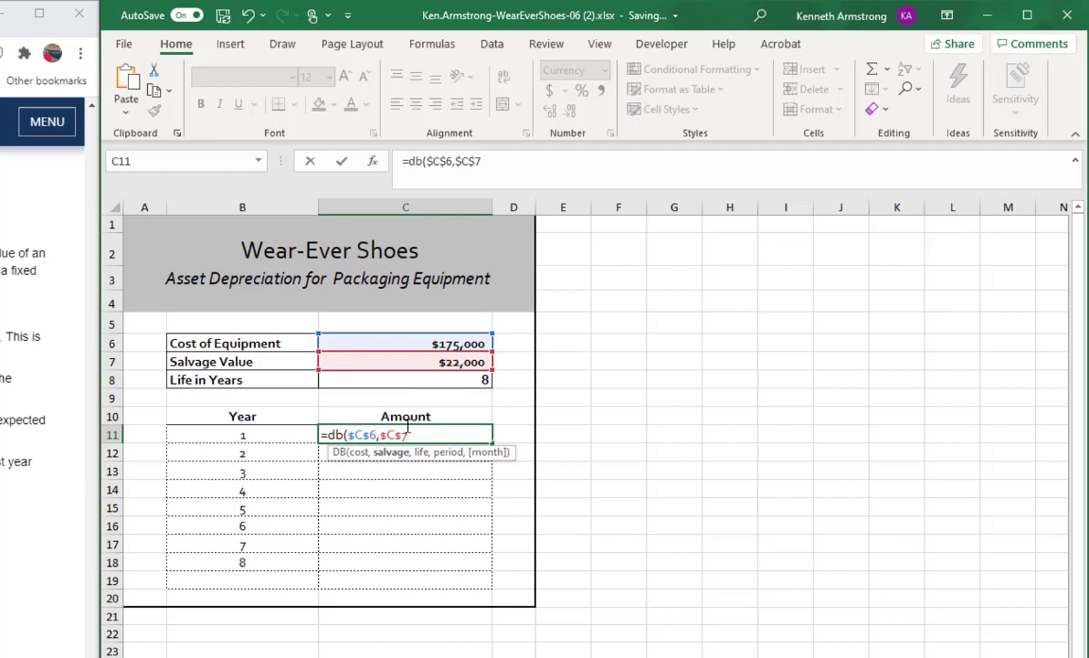
pyautogui.press('Escape')
# - Start a DB function in cell C11 with the equipment cost as absolute reference $C$6
pyautogui.write('=')
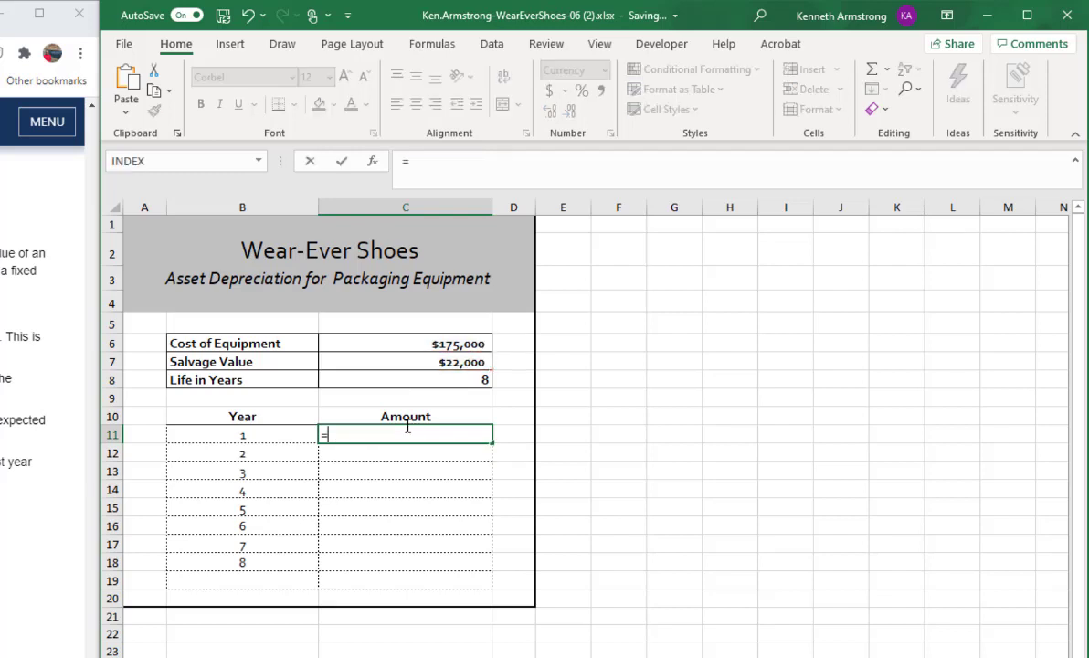
pyautogui.write('db')
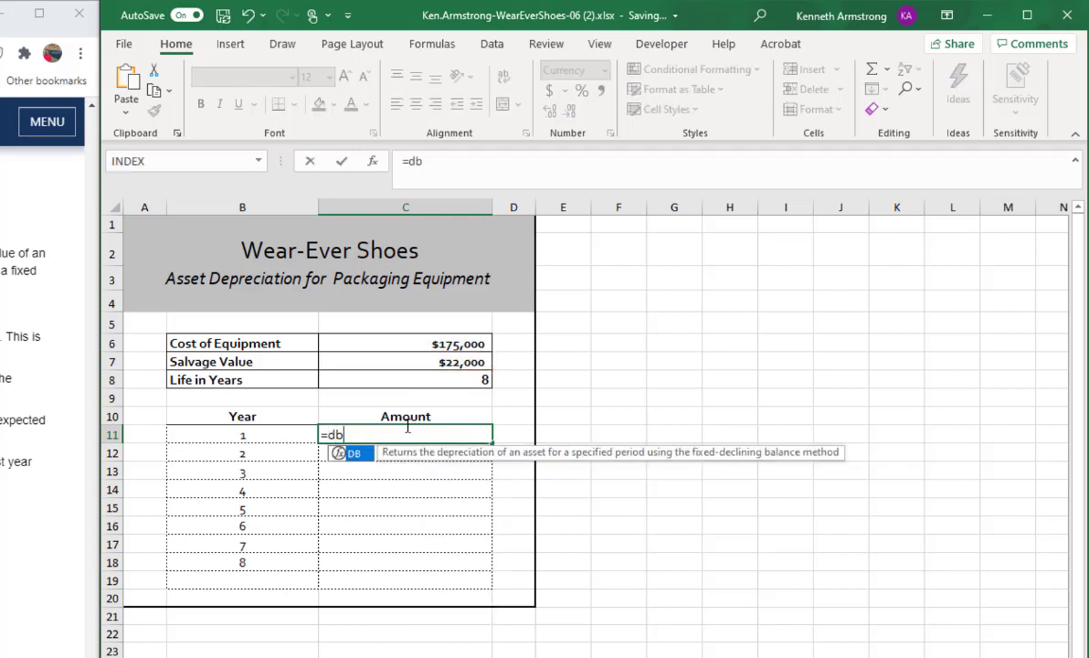
pyautogui.write('(')
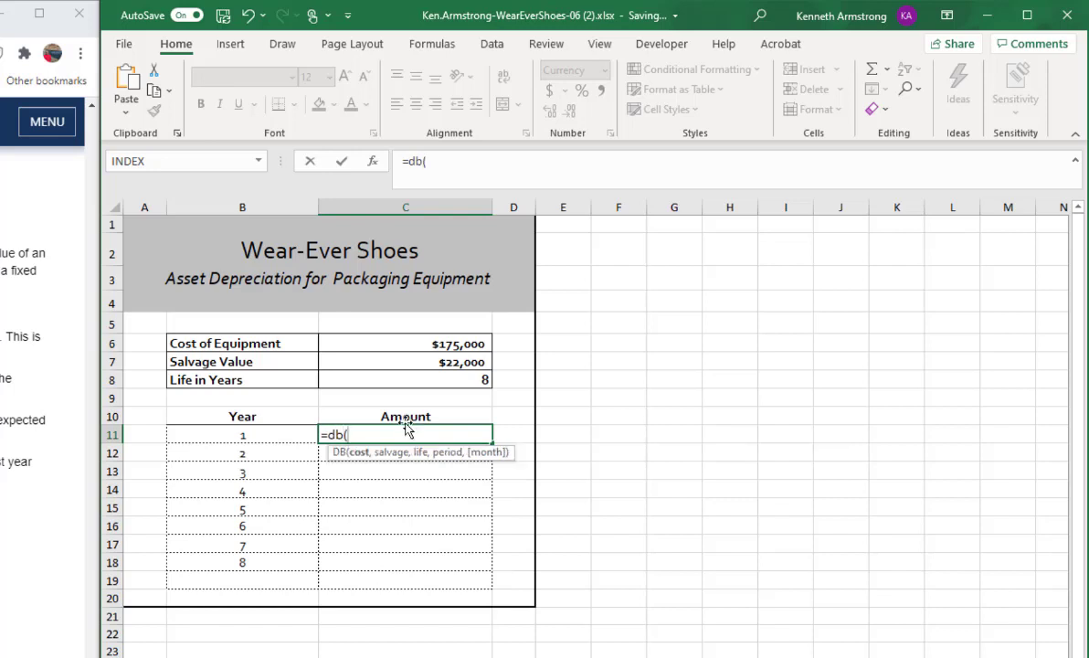
pyautogui.click(423, 346)
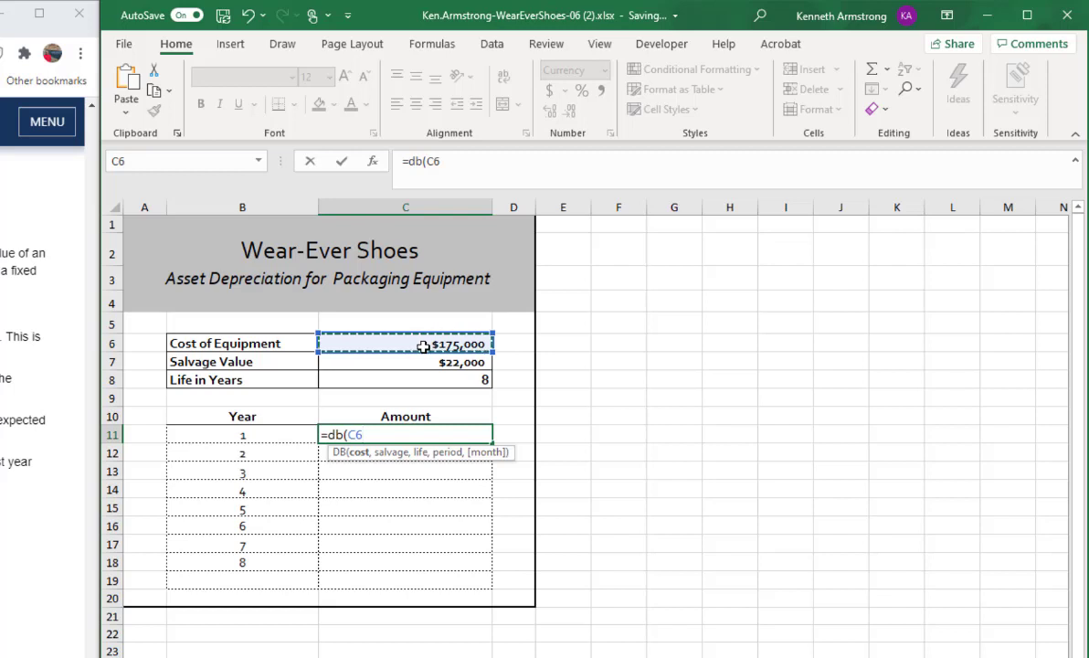
pyautogui.press('F4')
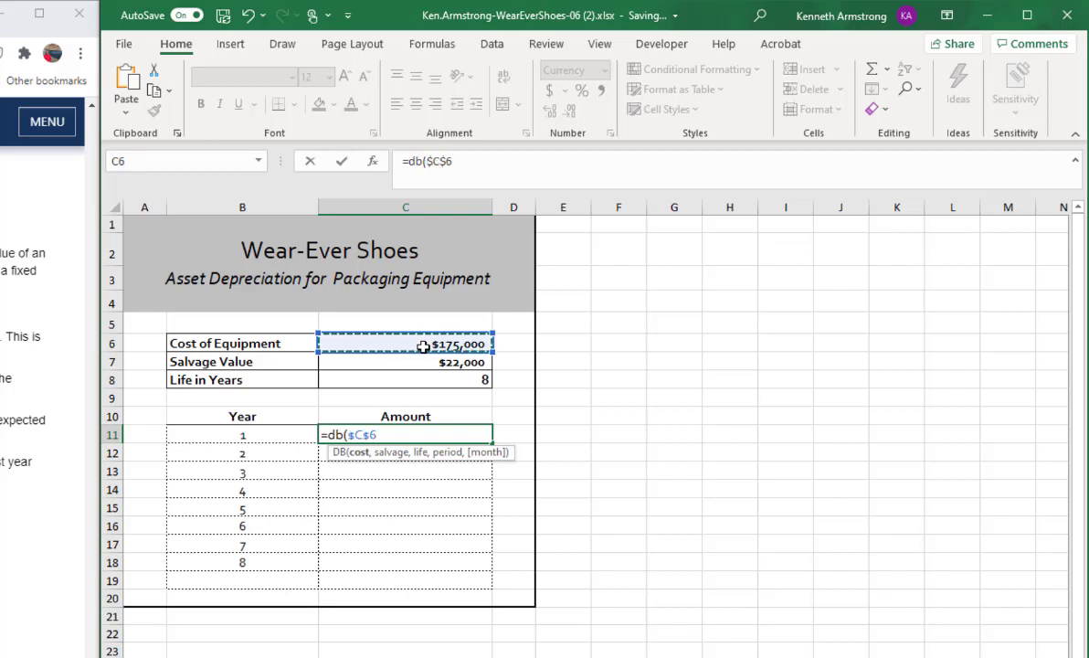
pyautogui.press('F4')
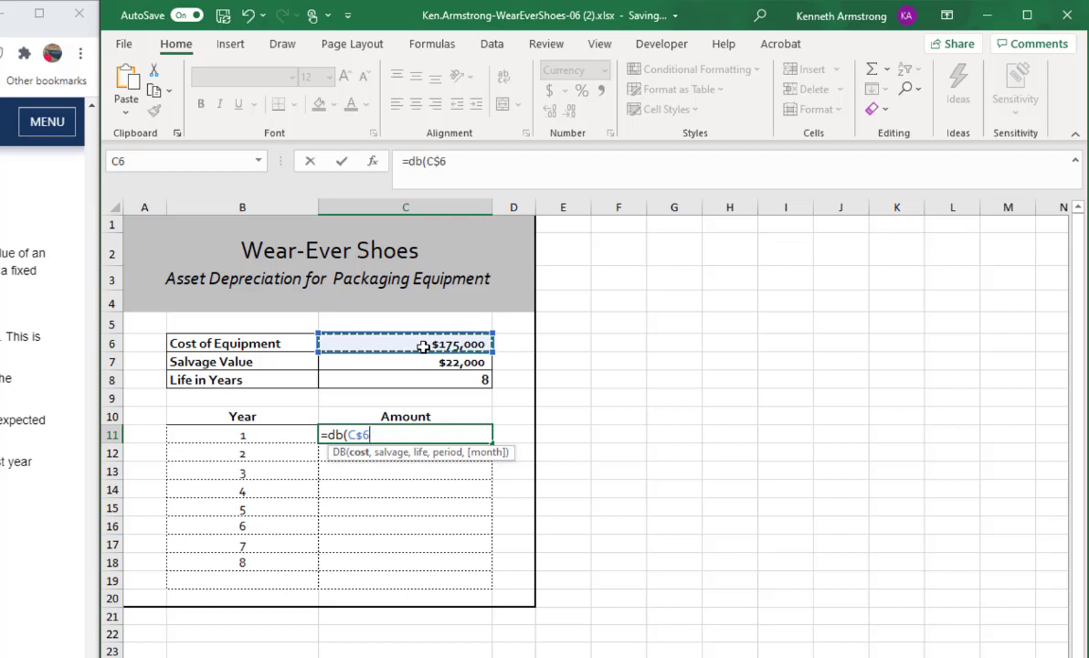
pyautogui.press('F4')
pyautogui.press('F4')
pyautogui.press('F4')
pyautogui.write(',')
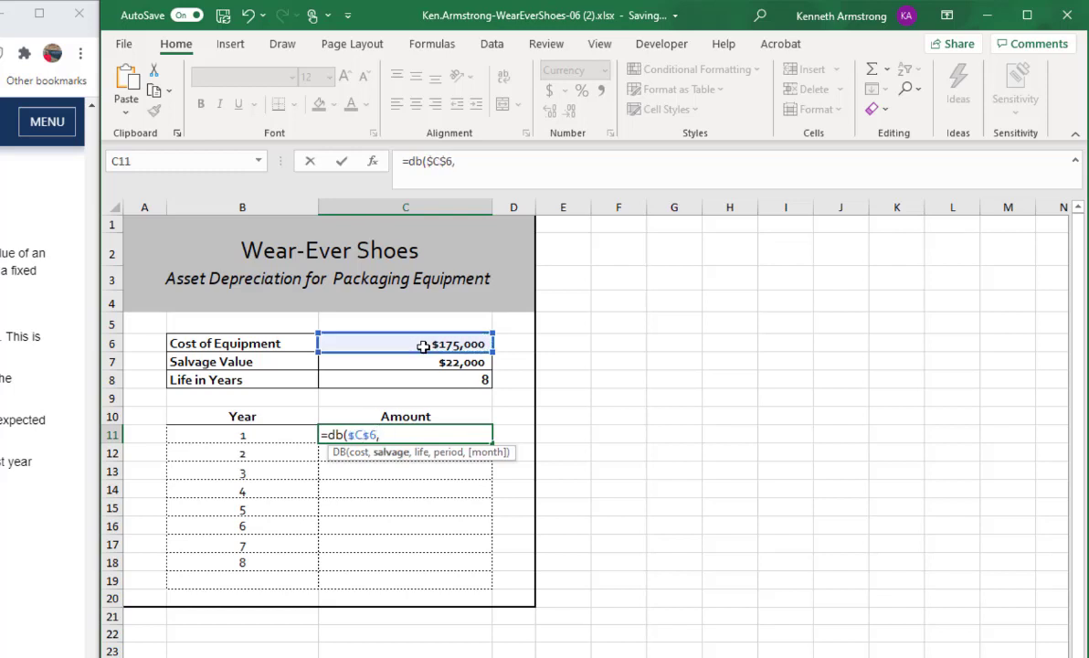
# - Complete the DB formula with $C$7 as salvage, $C$8 as life and relative reference B11 as period
pyautogui.click(397, 363)
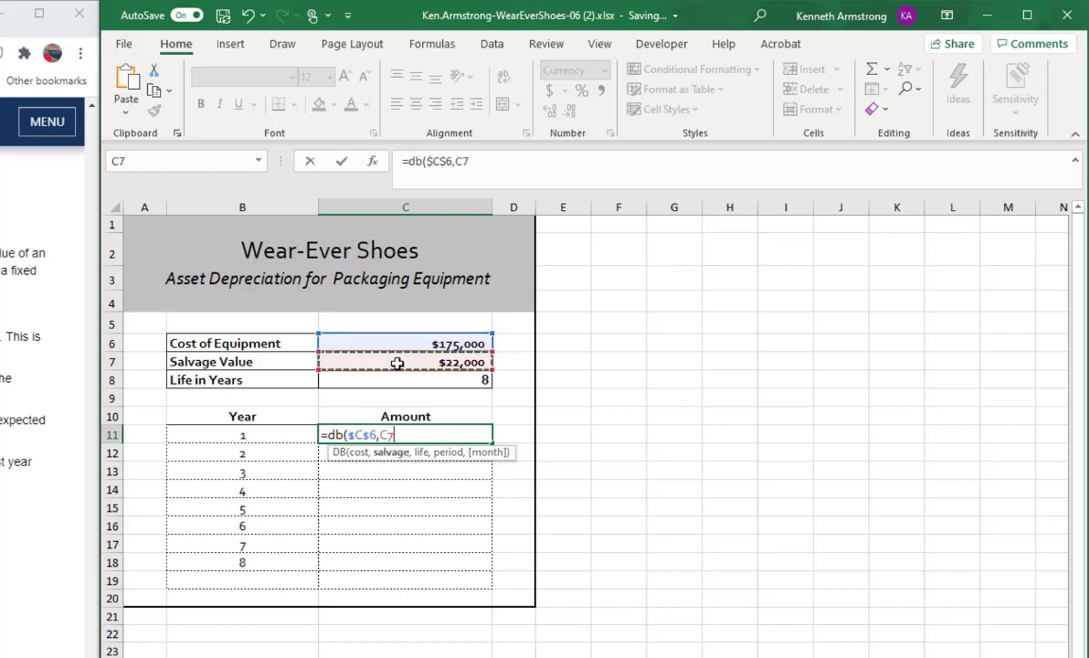
pyautogui.press('F4')
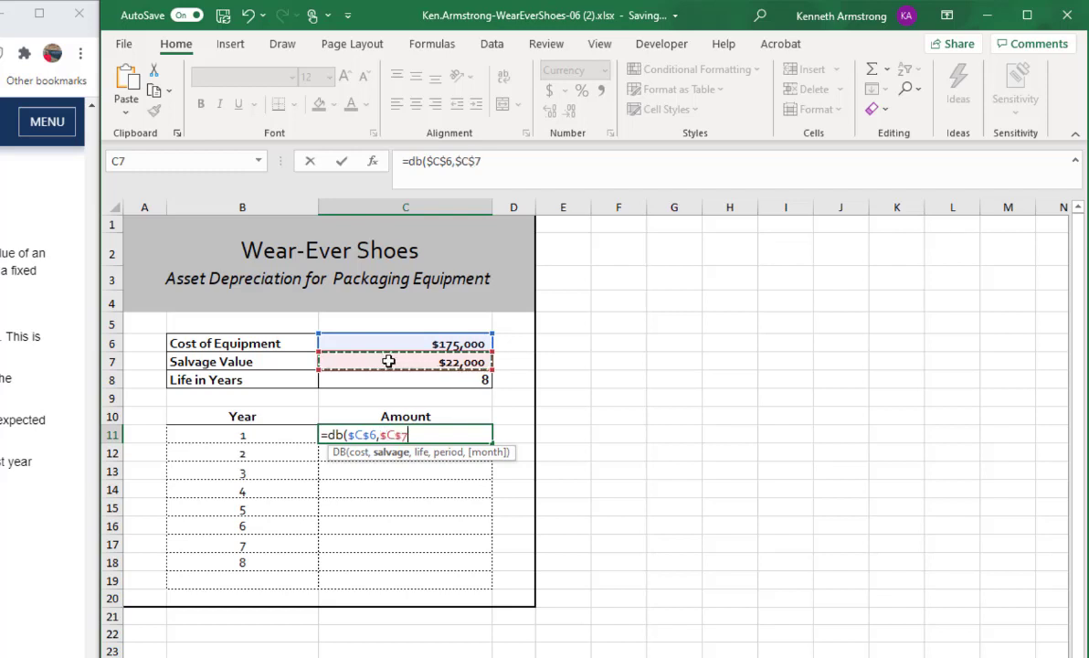
pyautogui.write(',')
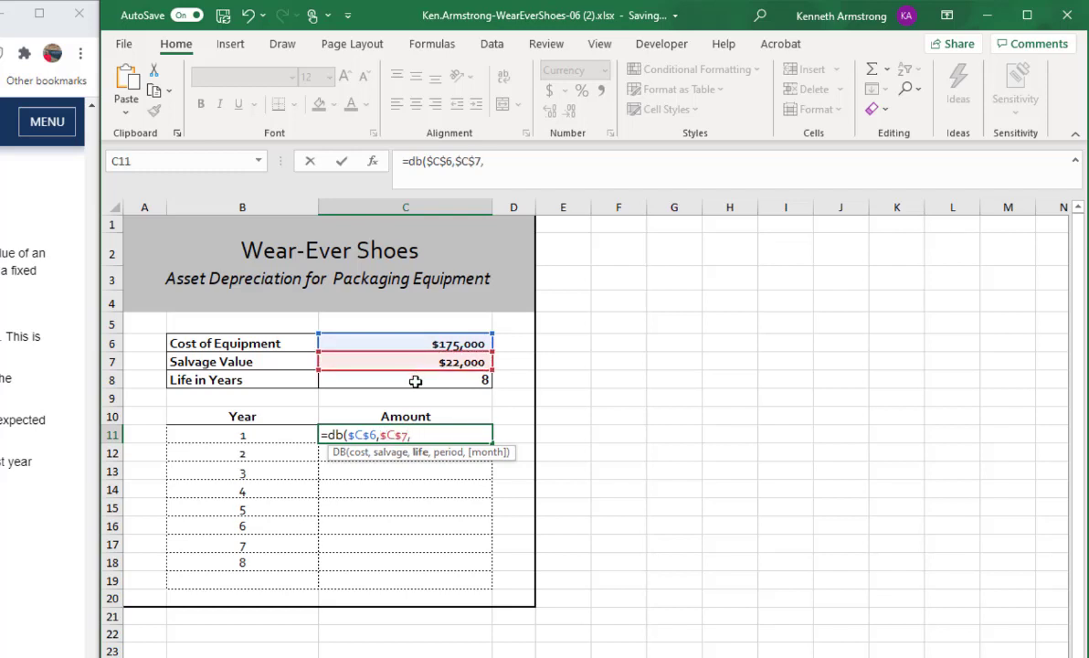
pyautogui.click(416, 381)
pyautogui.press('F4')
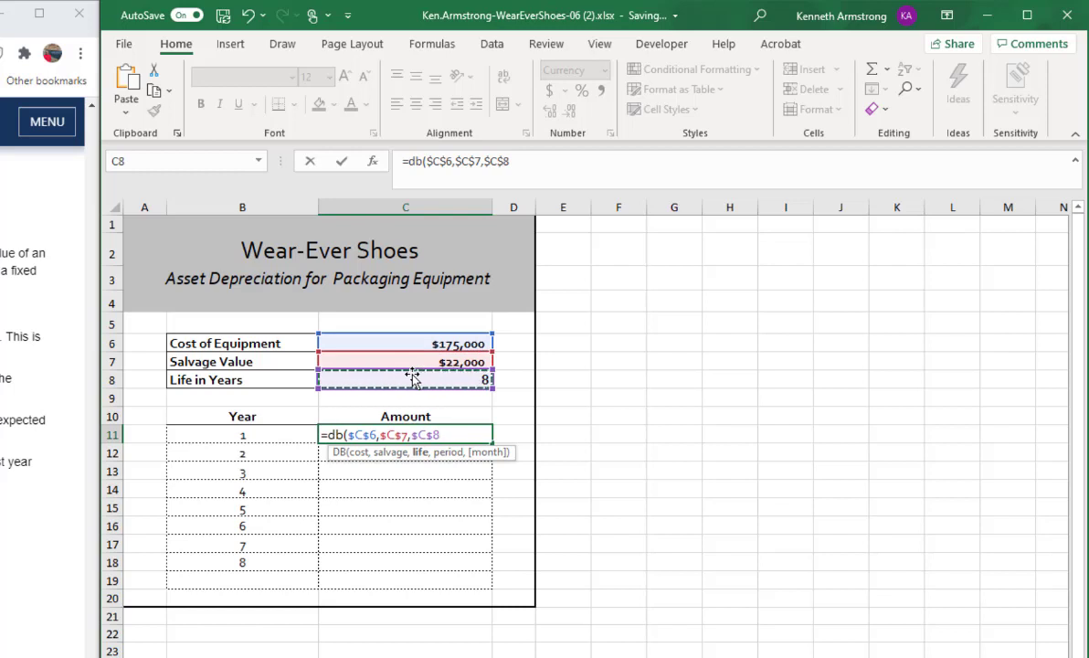
pyautogui.write(',')
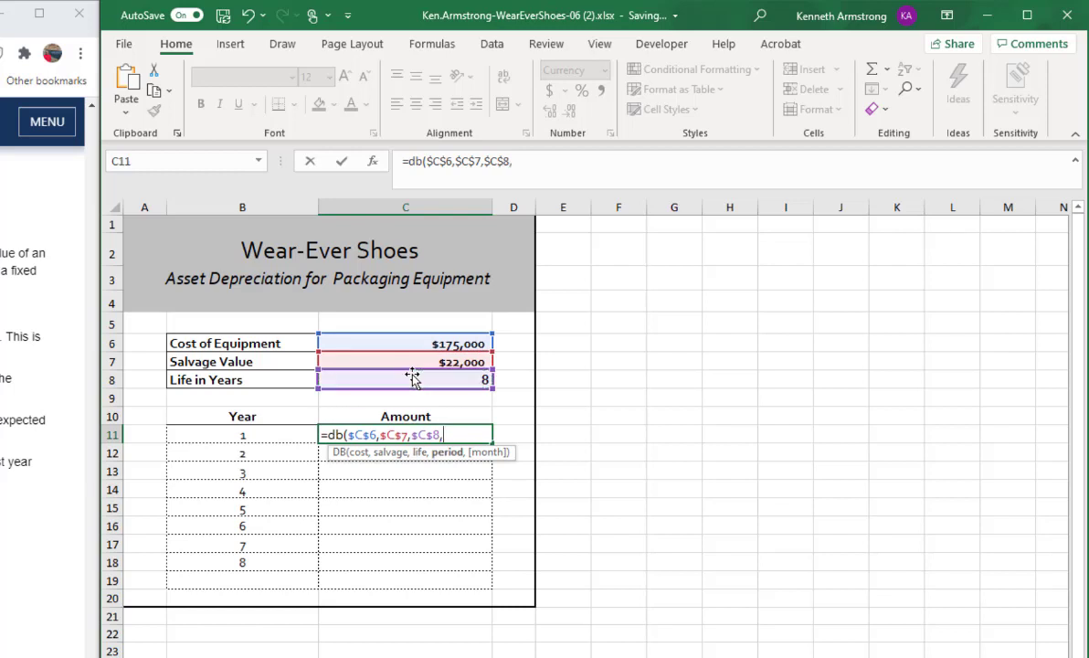
pyautogui.click(239, 435)
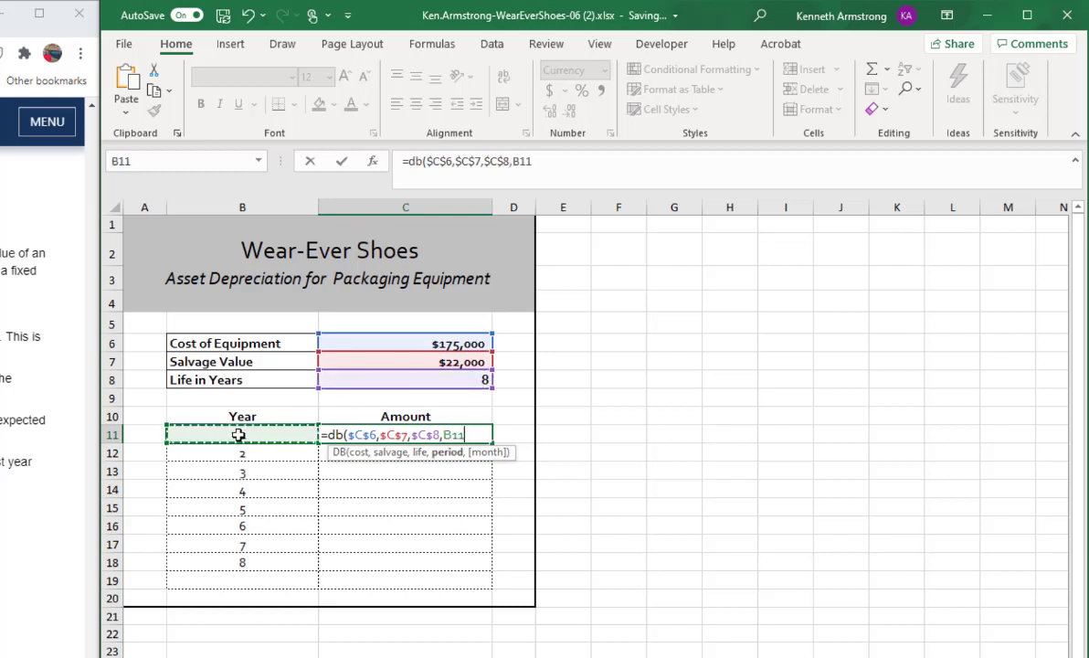
pyautogui.write(')')
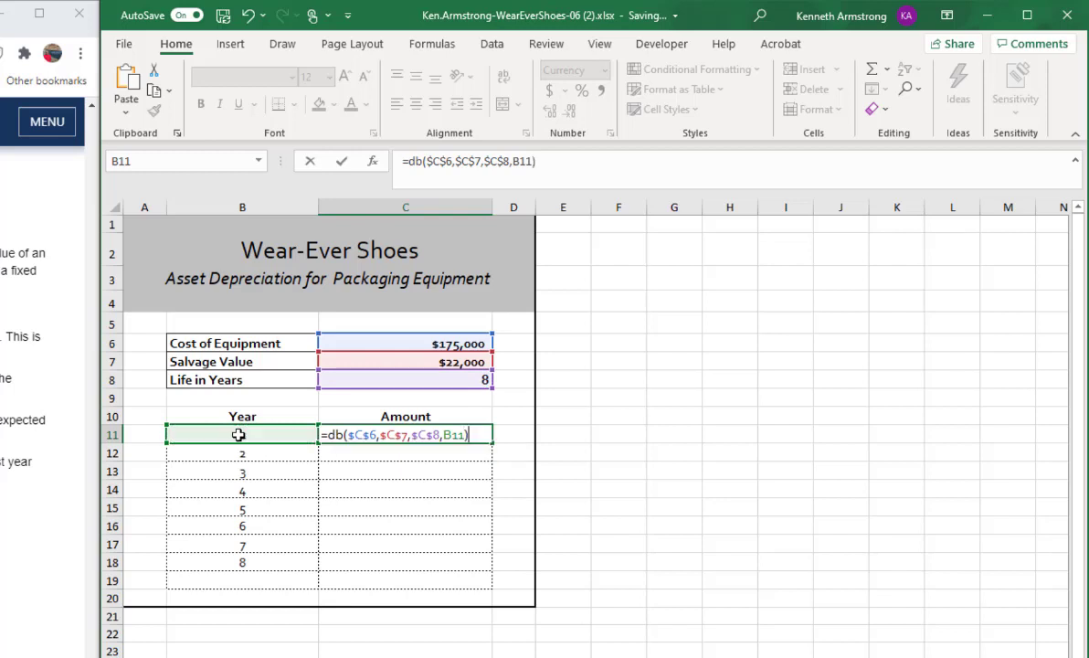
pyautogui.hotkey('ctrl', 'Return')
# - Copy the DB formula from C11 down through C18
pyautogui.hotkey('shift', 'Down')
pyautogui.hotkey('shift', 'Down')
pyautogui.hotkey('shift', 'Down')
pyautogui.hotkey('shift', 'Down')
pyautogui.hotkey('shift', 'Down')
pyautogui.hotkey('shift', 'Down')
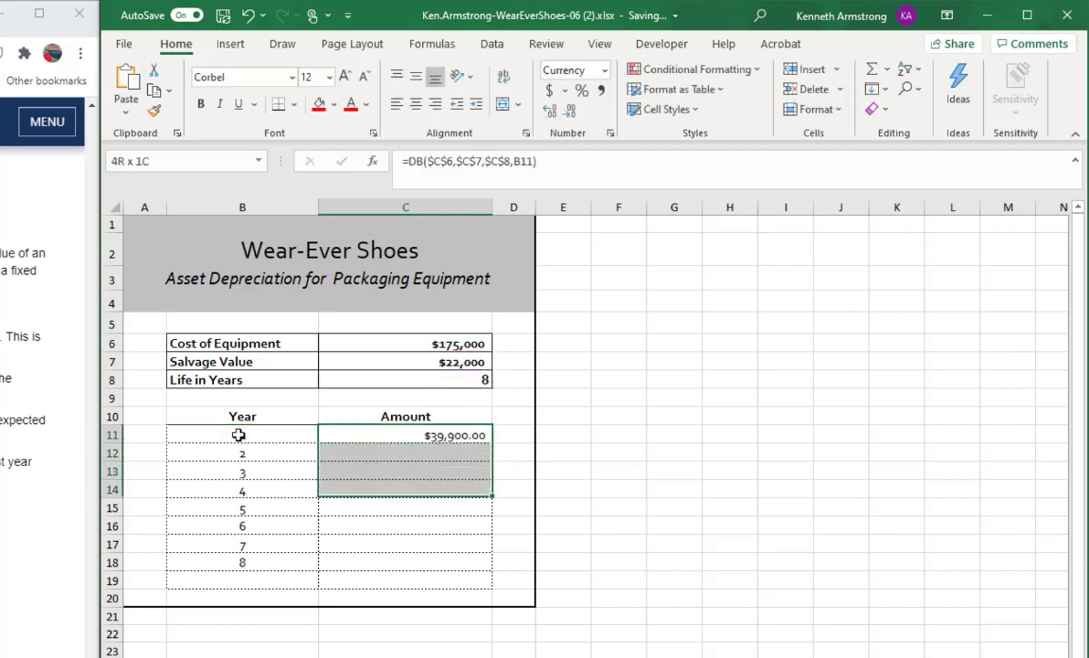
pyautogui.hotkey('shift', 'Down')
pyautogui.hotkey('ctrl', 'd')
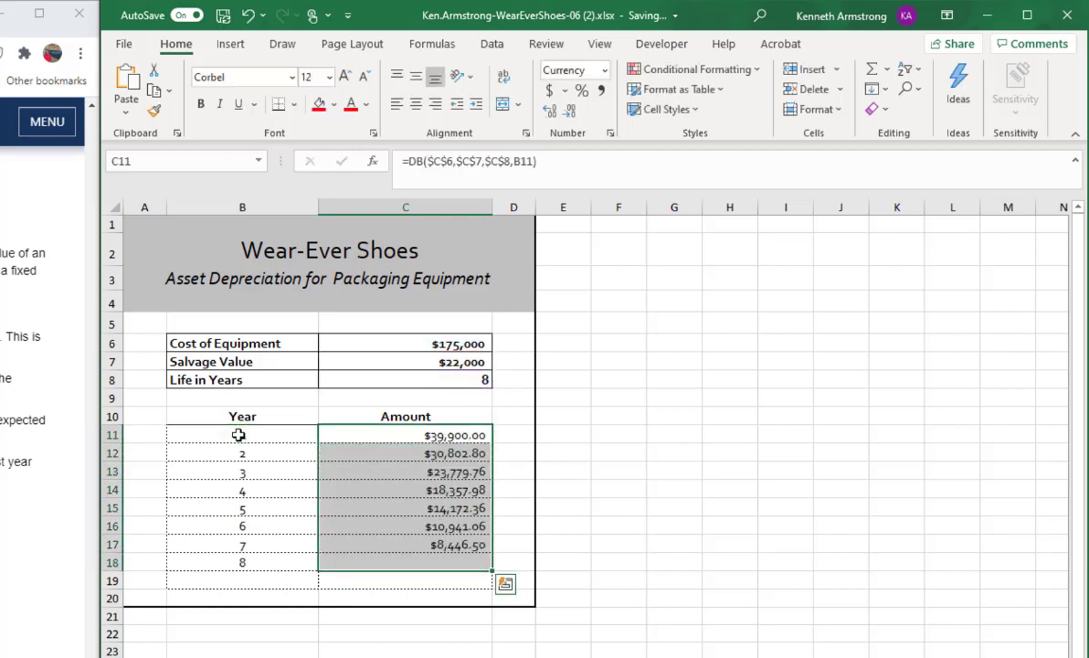
# - Total the yearly depreciation amounts in cell C19 with AutoSum over C11:C18
pyautogui.press('Down')
pyautogui.press('Down')
pyautogui.press('Down')
pyautogui.press('Down')
pyautogui.press('Down')
pyautogui.press('Down')
pyautogui.press('Down')
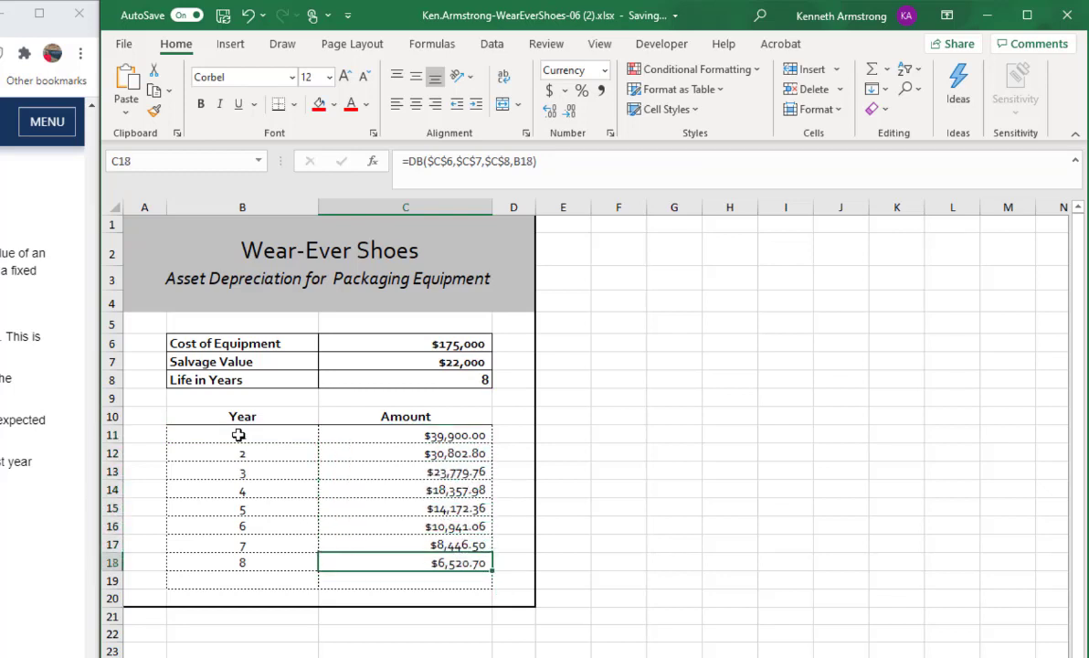
pyautogui.press('Down')
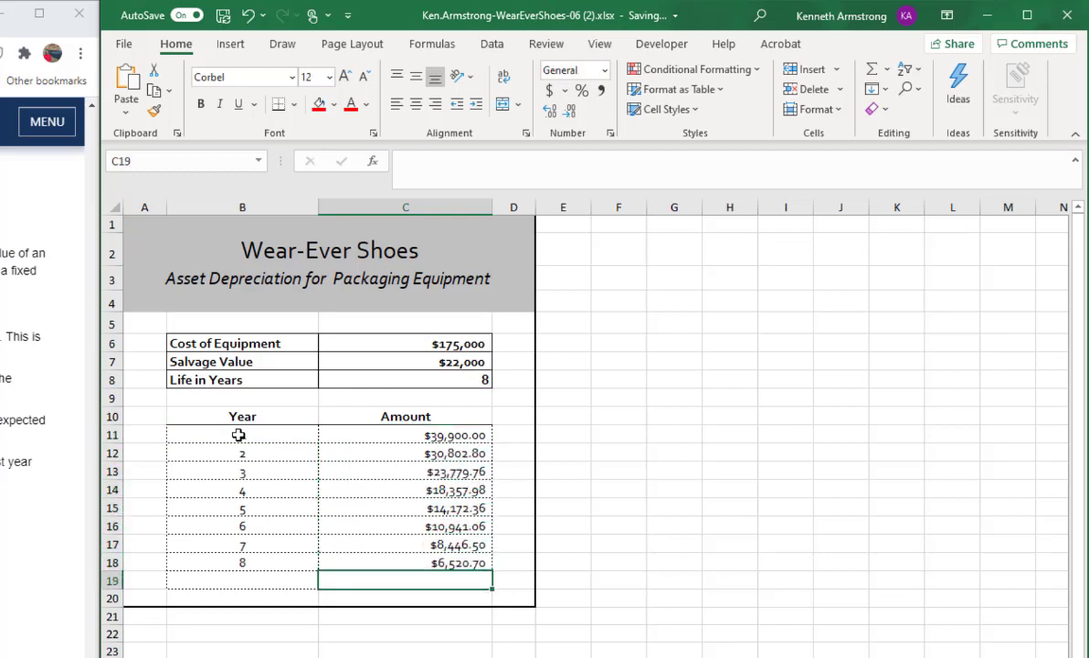
pyautogui.hotkey('alt', '=')
pyautogui.press('Return')
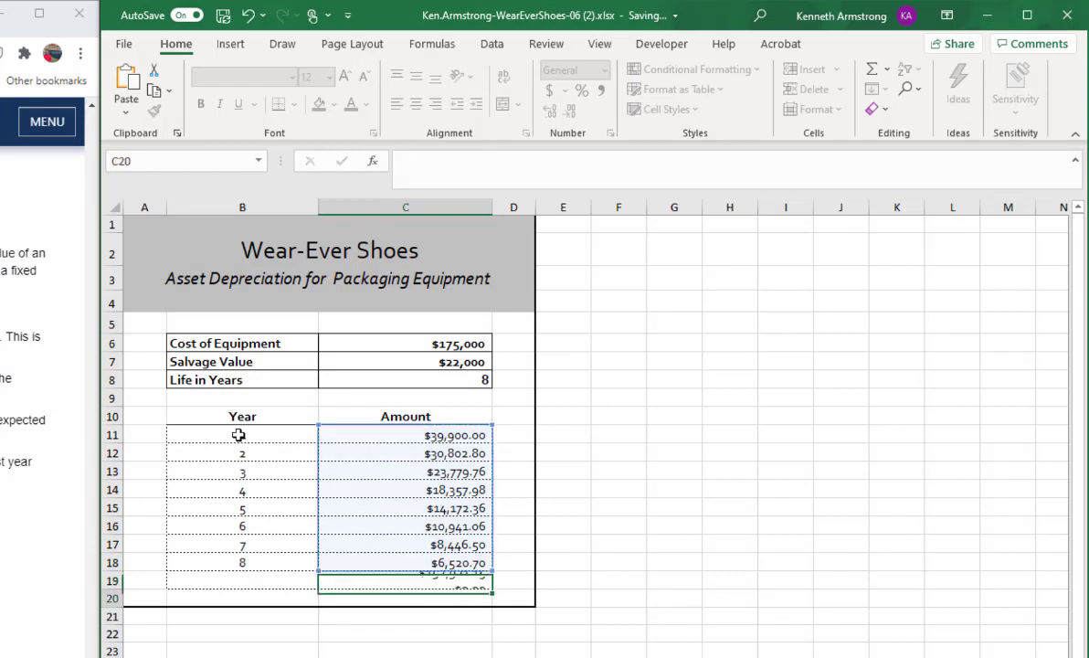
pyautogui.press('Up')
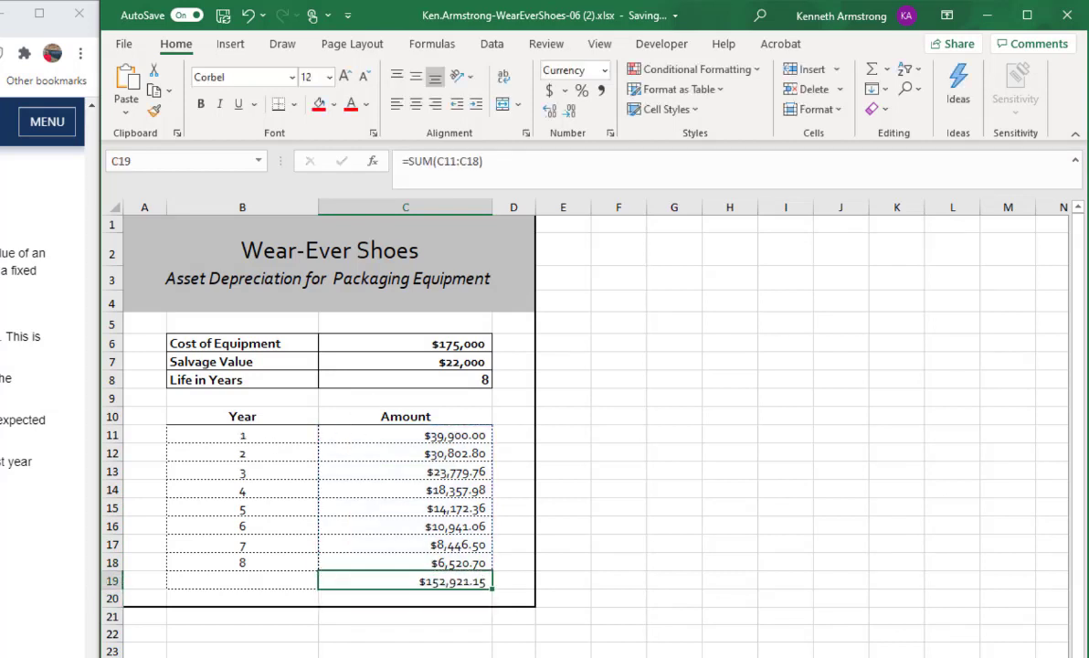
# - Unhide the E-Mail worksheet
pyautogui.scroll(-3, 45, 365)
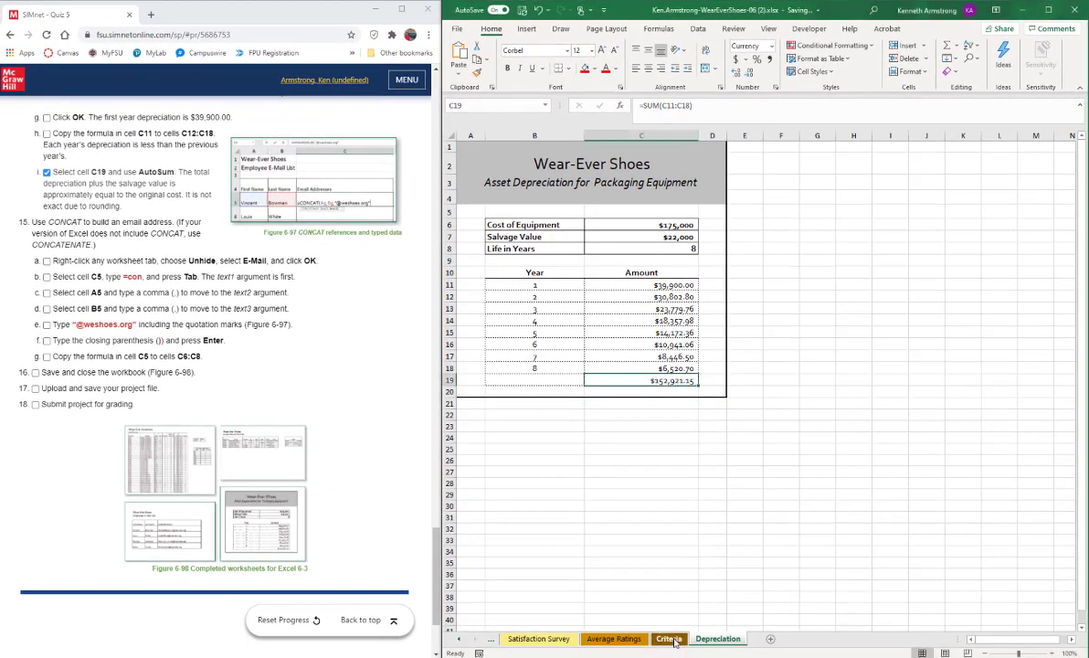
pyautogui.rightClick(675, 642)
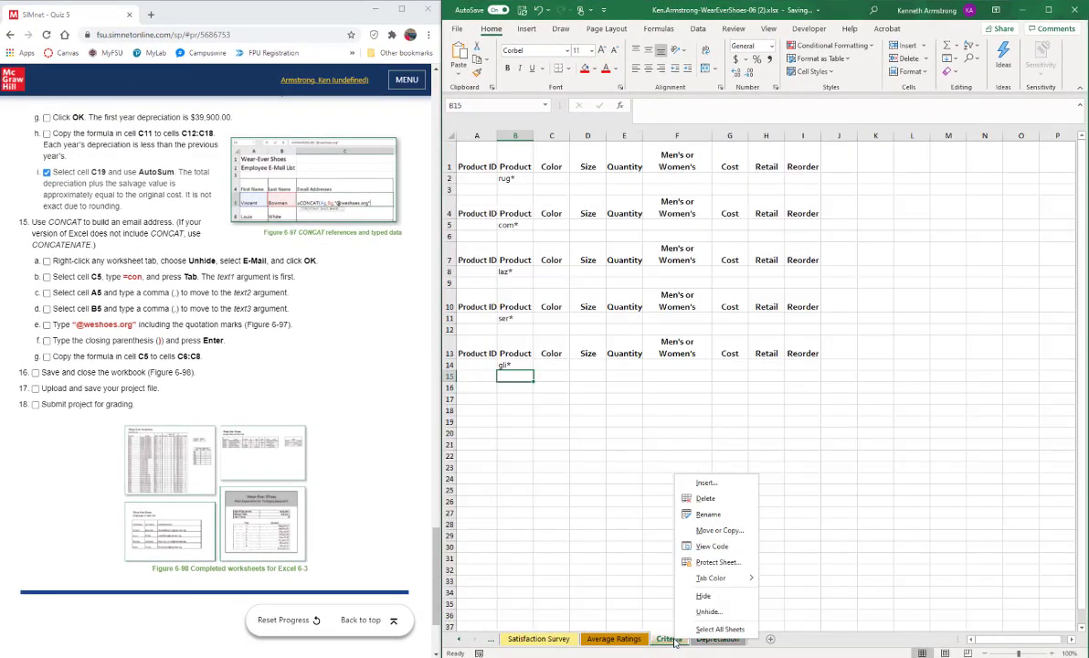
pyautogui.click(704, 614)
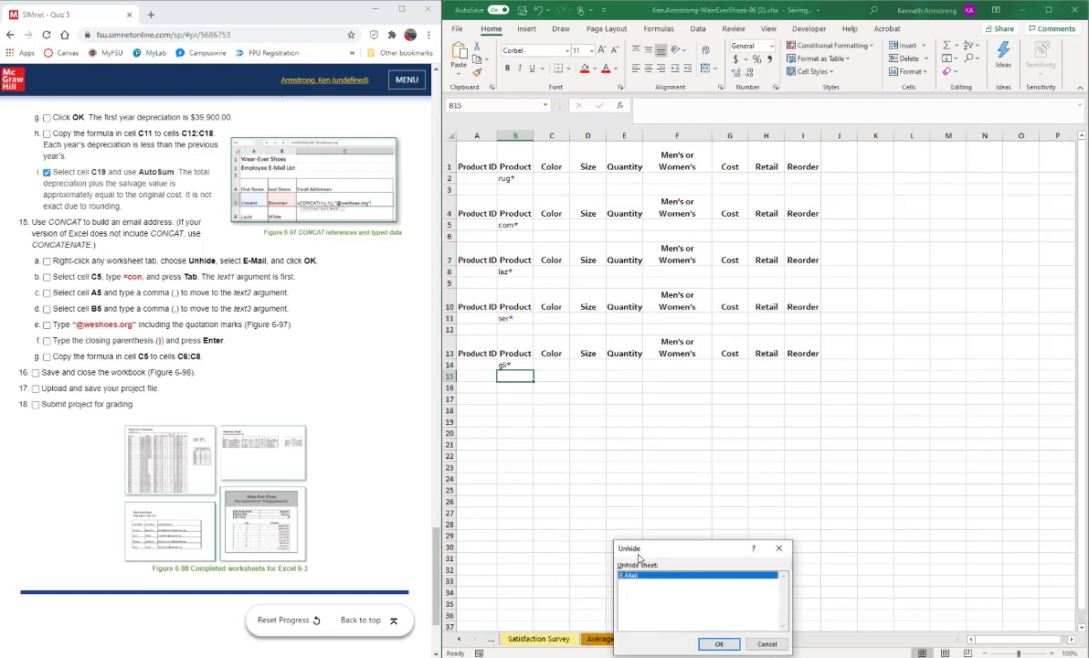
pyautogui.click(719, 645)
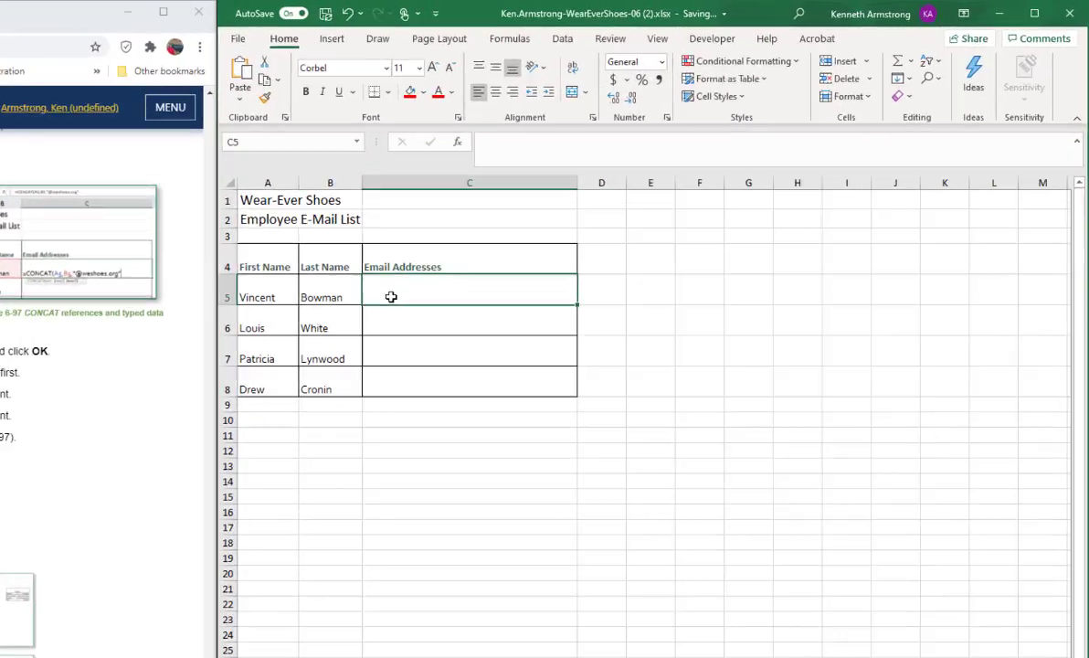
pyautogui.press('Up')
pyautogui.press('Left')
pyautogui.press('Left')
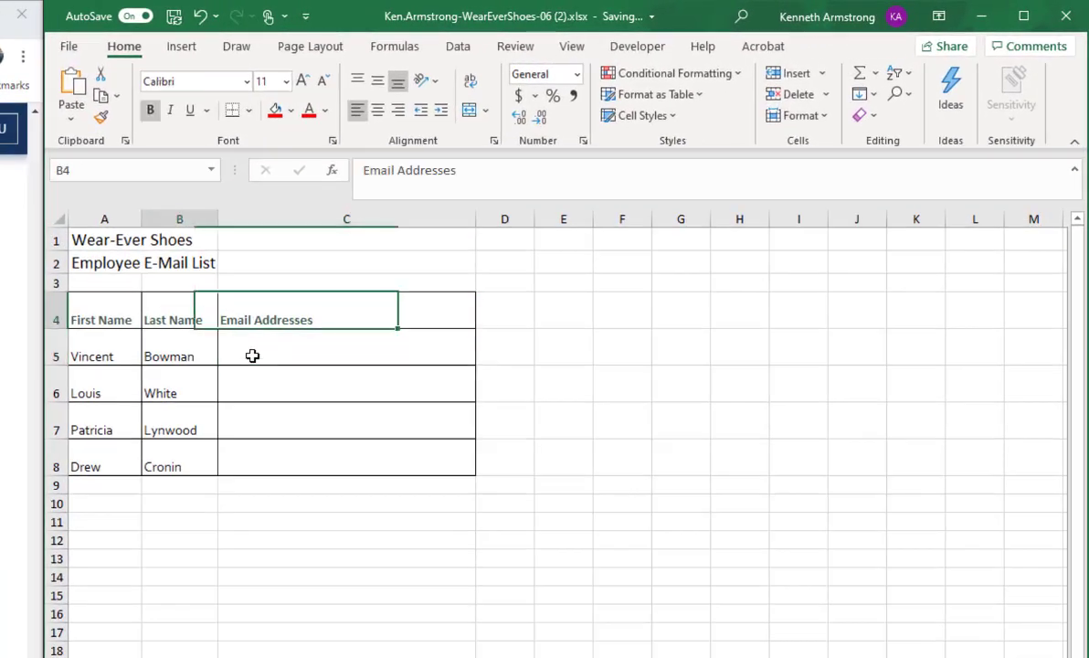
pyautogui.press('Right')
pyautogui.press('Right')
pyautogui.press('Down')
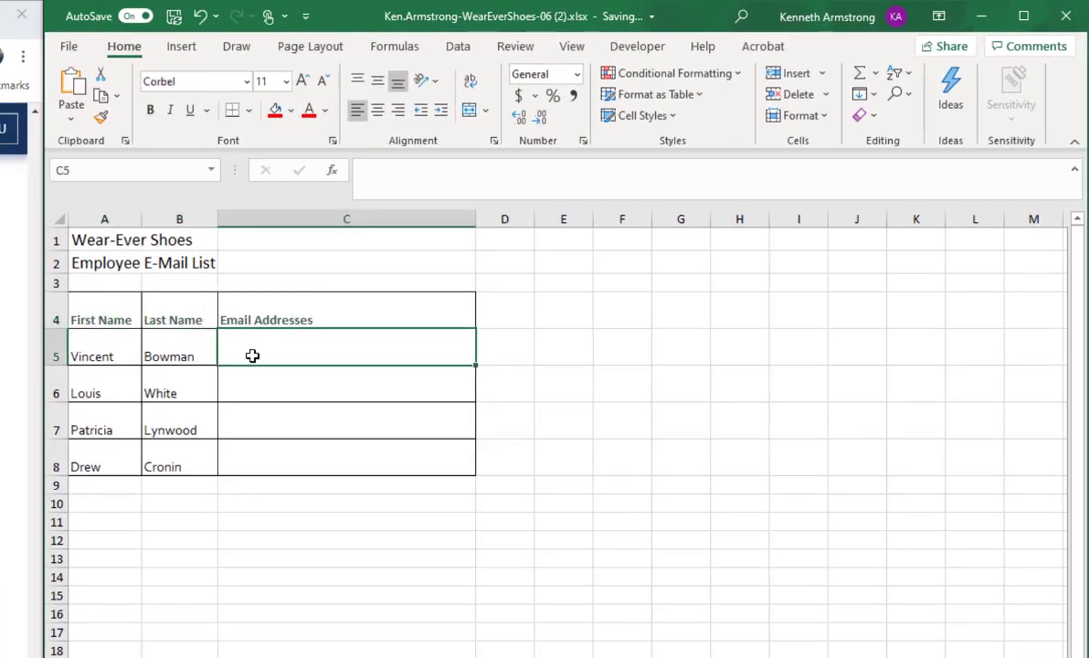
pyautogui.write('=')
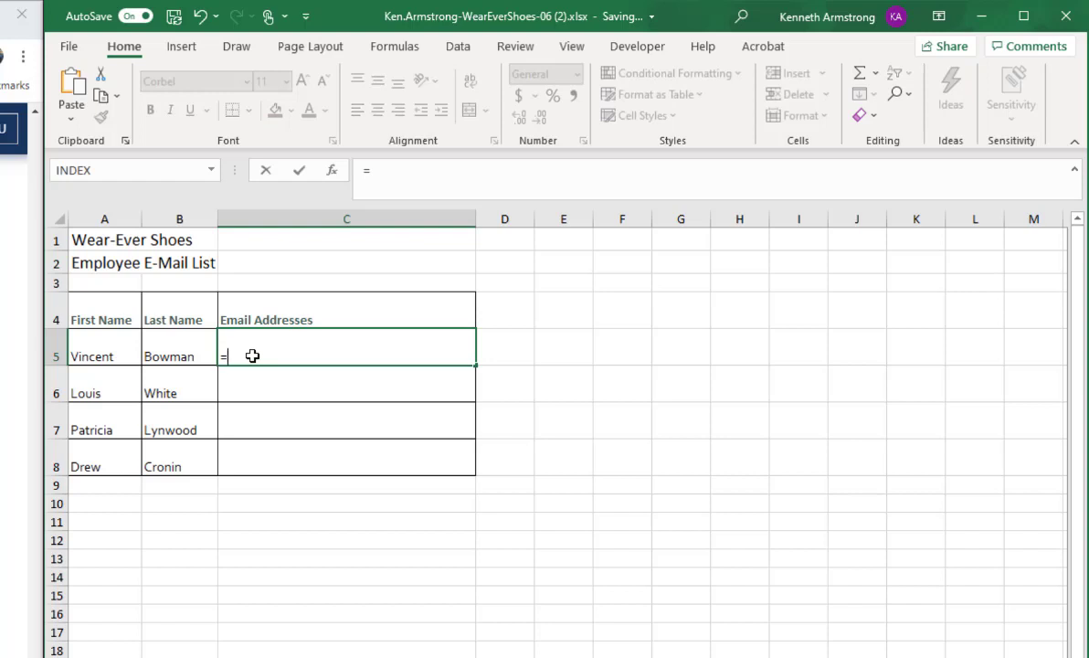
pyautogui.write('con')
pyautogui.press('Tab')
pyautogui.press('Left')
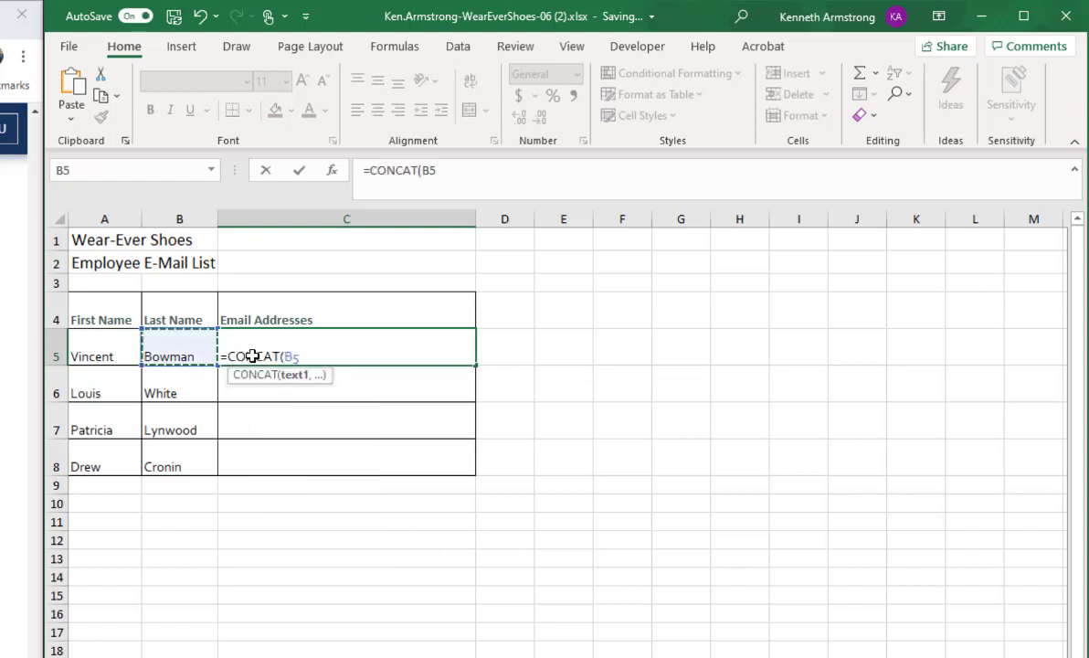
pyautogui.press('Left')
pyautogui.write(',')
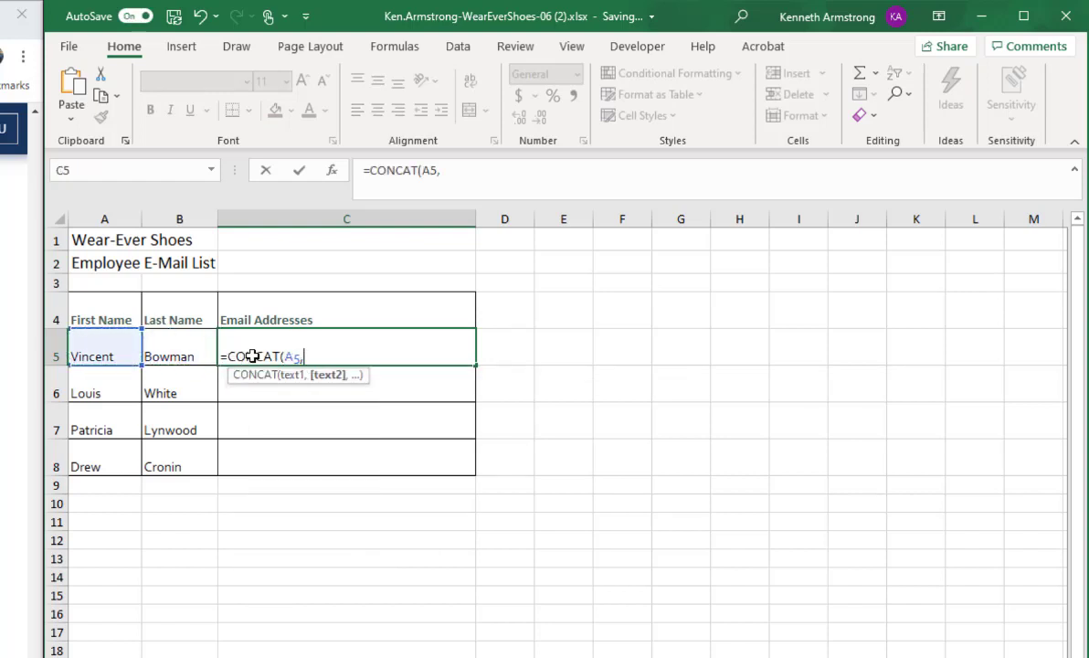
pyautogui.press('Left')
pyautogui.write(',')
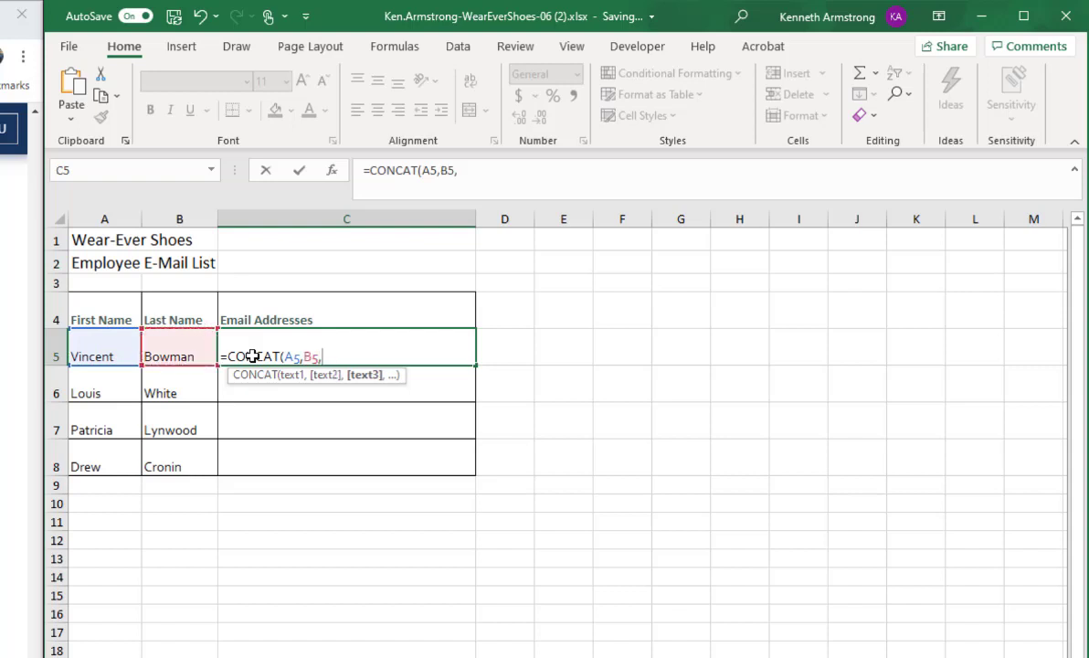
pyautogui.write('"@wesho')
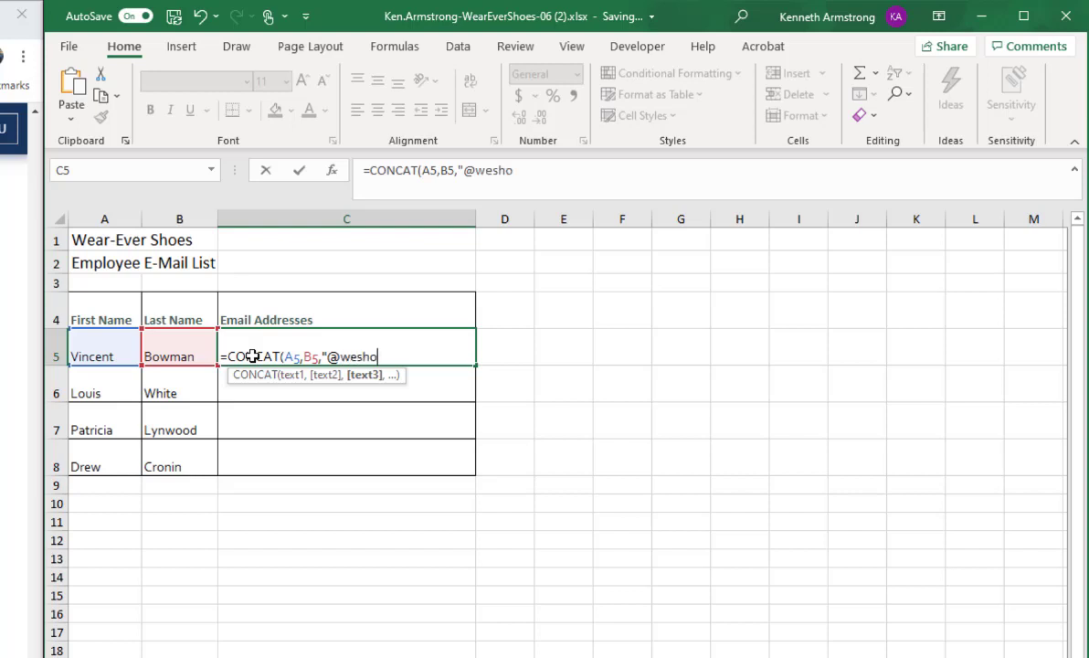
pyautogui.write('es.org")')
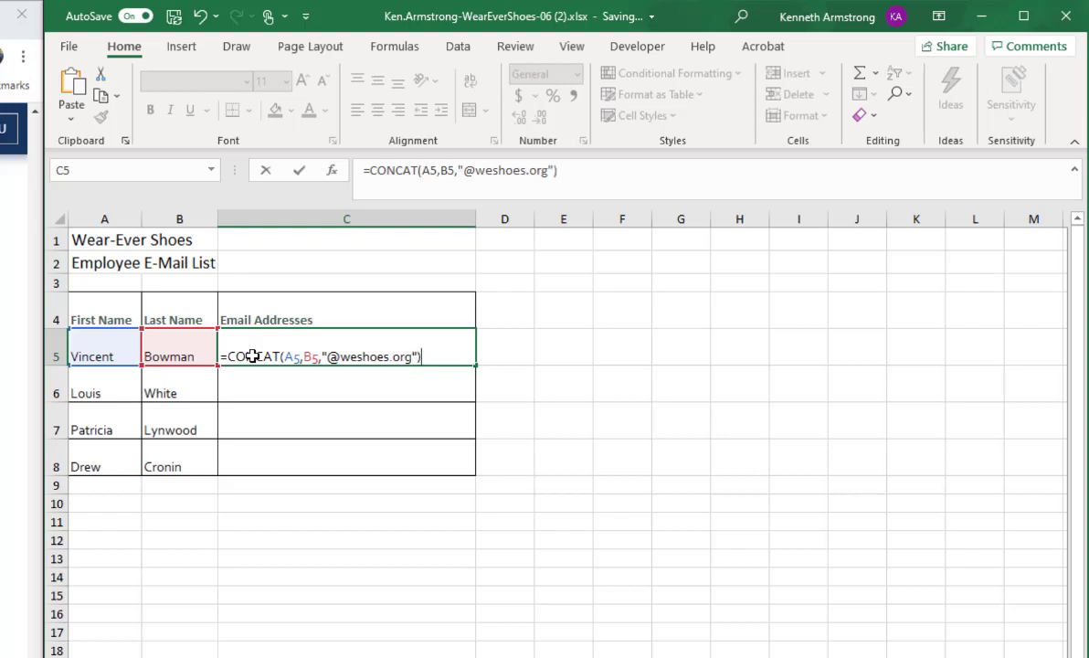
pyautogui.press('Return')
# - Wrap the CONCAT formula in C5 in the LOWER function to convert the address to lowercase
pyautogui.click(253, 356)
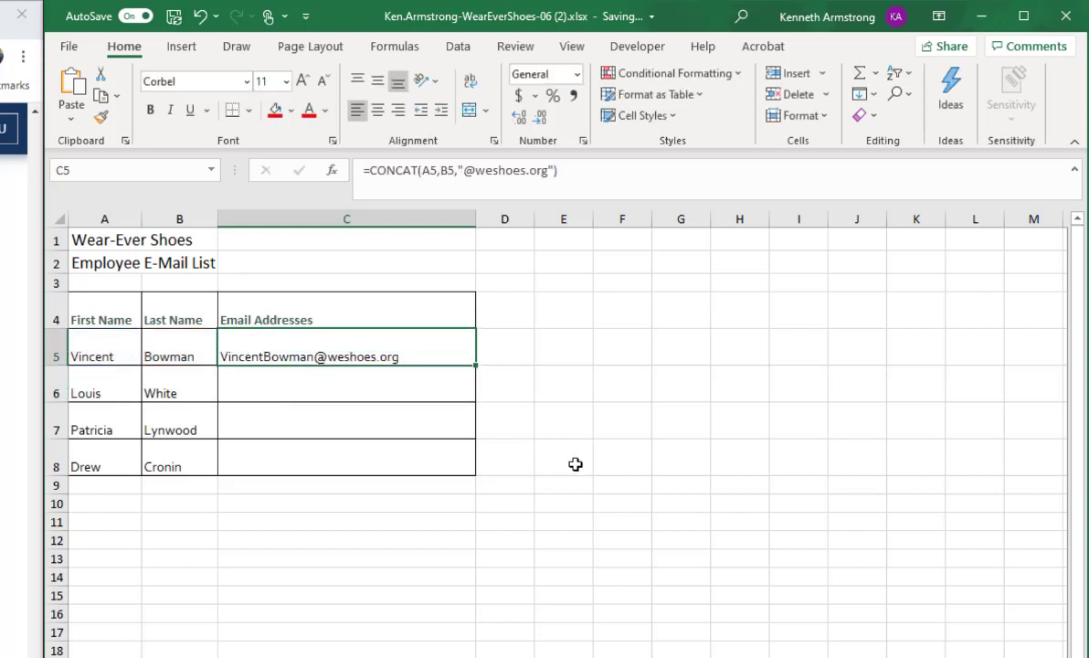
pyautogui.click(370, 170)
pyautogui.write('lowe')
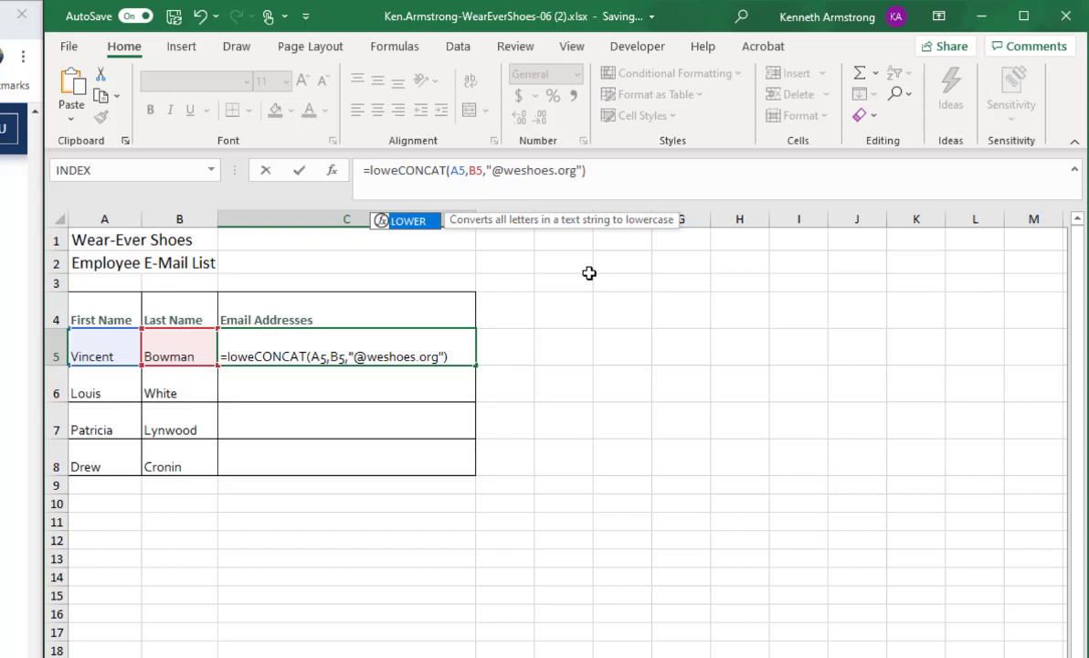
pyautogui.press('Tab')
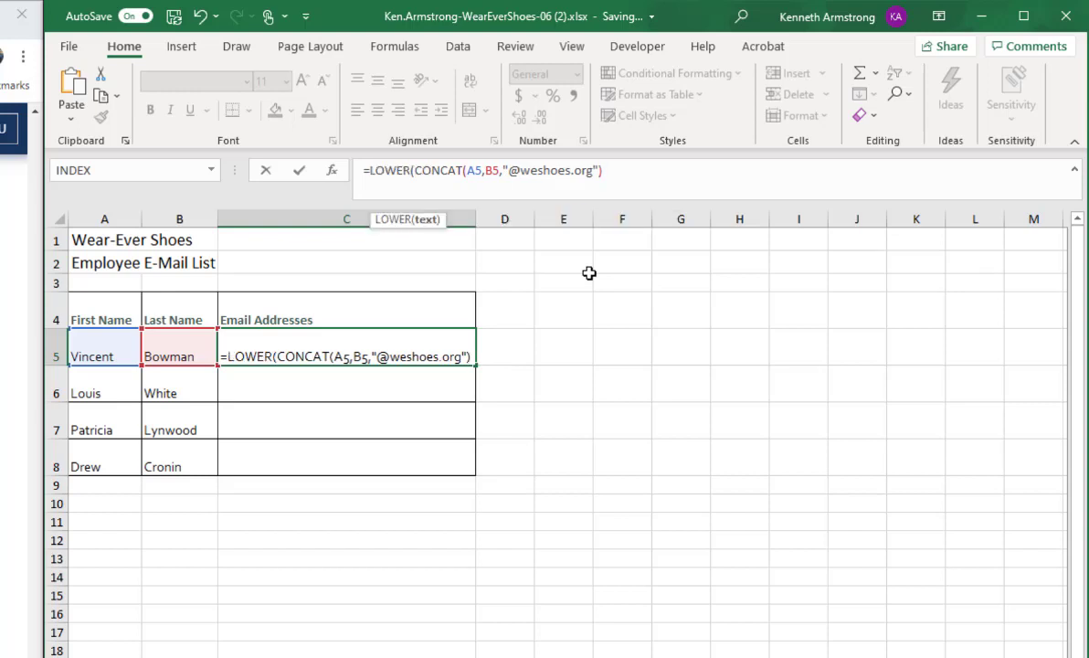
pyautogui.click(618, 170)
pyautogui.write(')')
pyautogui.press('Return')
pyautogui.press('Up')
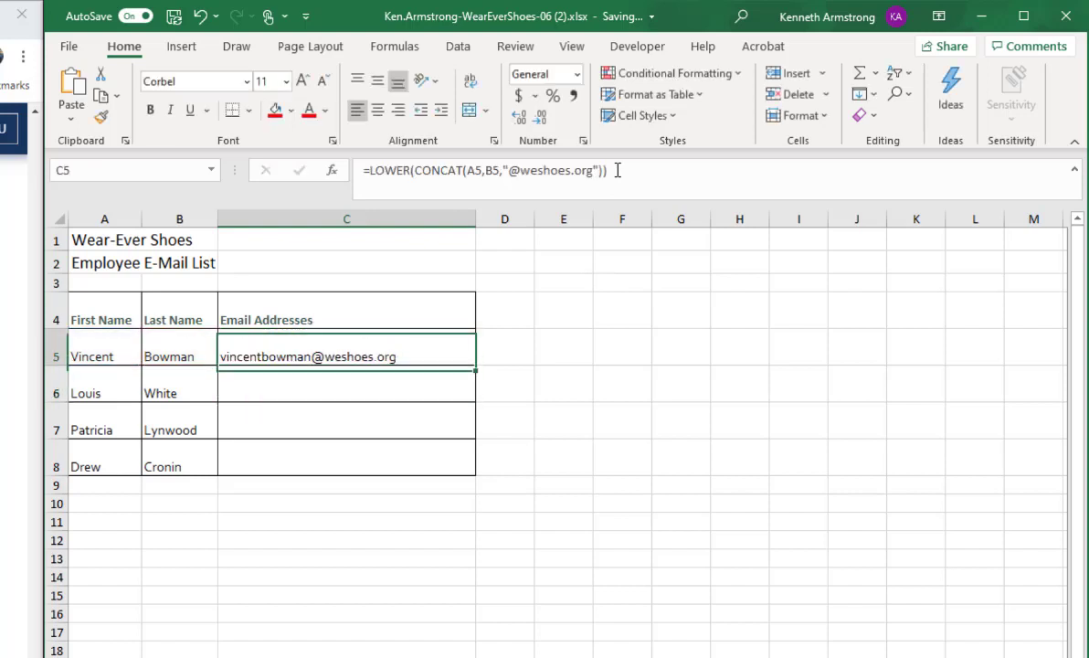
pyautogui.click(617, 170)
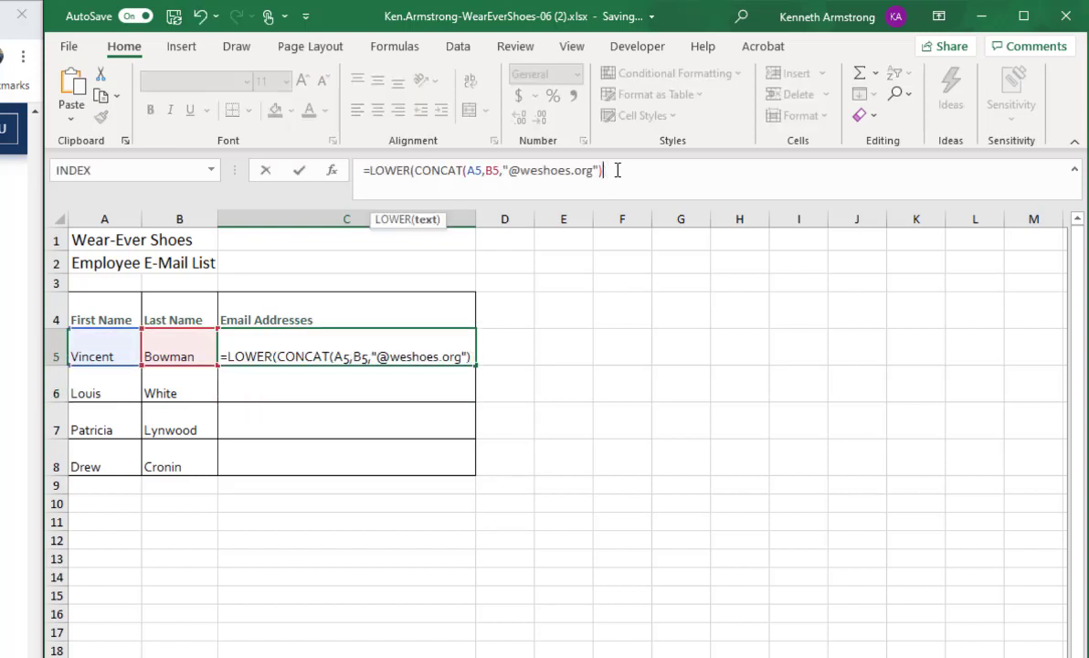
pyautogui.press('BackSpace')
pyautogui.press('Left')
pyautogui.press('Left')
pyautogui.press('Left')
pyautogui.press('Left')
pyautogui.press('Left')
pyautogui.press('Left')
pyautogui.press('Left')
pyautogui.press('Left')
pyautogui.press('Left')
pyautogui.press('Left')
pyautogui.press('Left')
pyautogui.press('Left')
pyautogui.press('Left')
pyautogui.press('Left')
pyautogui.press('Left')
pyautogui.press('Left')
pyautogui.press('Left')
pyautogui.press('Left')
pyautogui.press('Left')
pyautogui.press('BackSpace')
pyautogui.press('BackSpace')
pyautogui.press('BackSpace')
pyautogui.press('BackSpace')
pyautogui.press('BackSpace')
pyautogui.press('BackSpace')
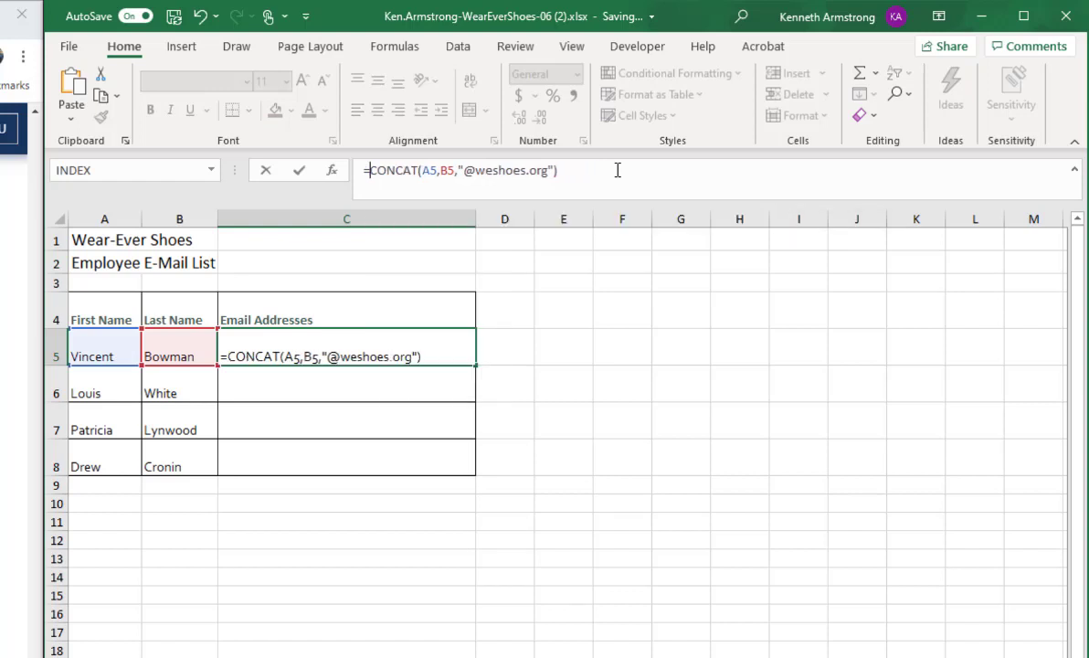
pyautogui.press('Return')
# - Copy the CONCAT formula from C5 down through C8
pyautogui.press('Up')
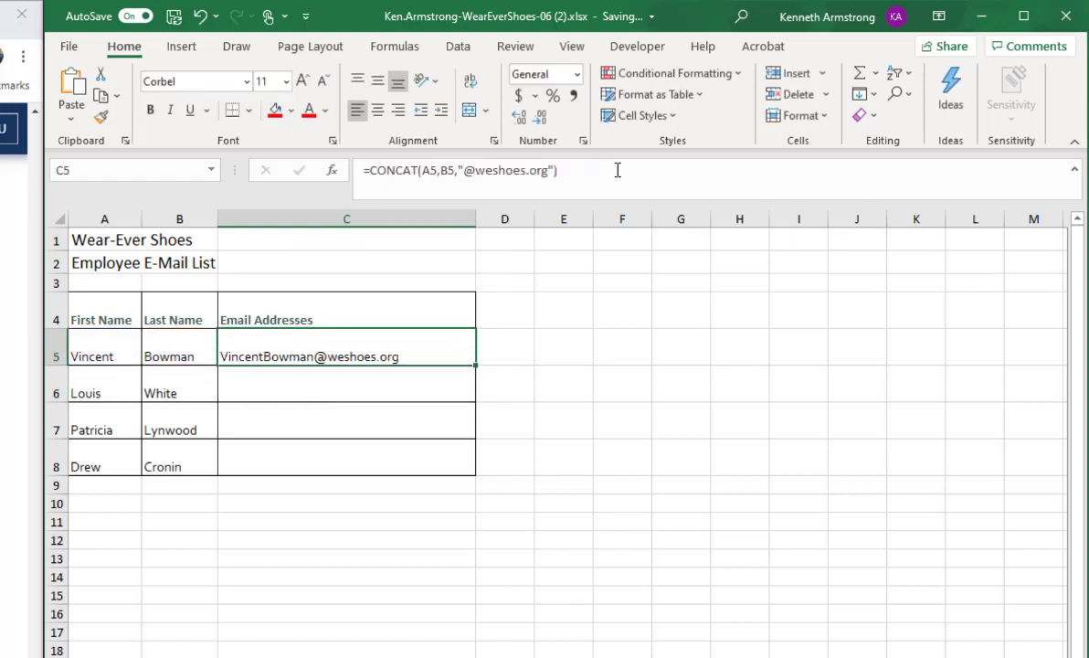
pyautogui.hotkey('shift', 'Down')
pyautogui.hotkey('shift', 'Down')
pyautogui.hotkey('shift', 'Down')
pyautogui.hotkey('ctrl', 'd')
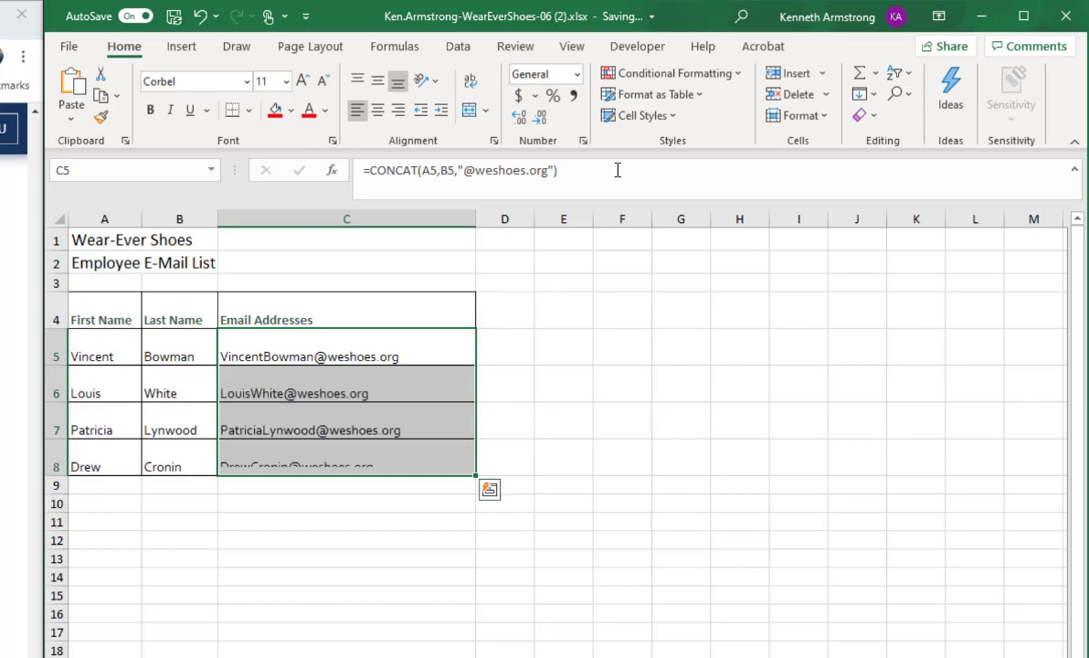
pyautogui.press('Down')
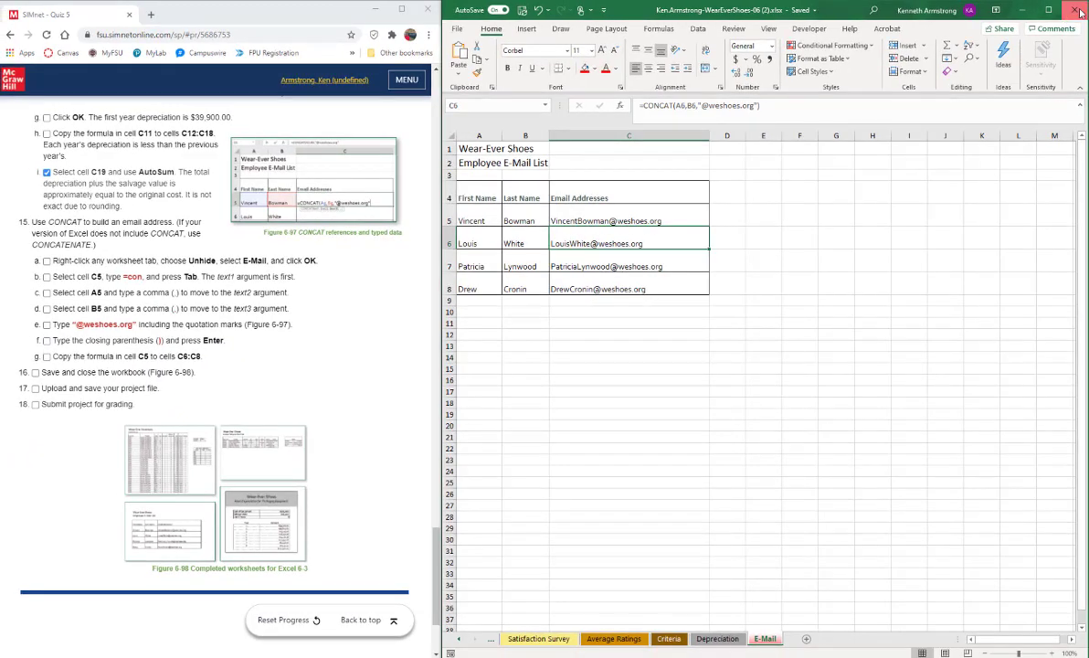
# - Close the workbook and submit its WearEverShoes-06 (2).xlsx file from Downloads to Quiz 5 in SIMnet for grading
pyautogui.click(1078, 13)
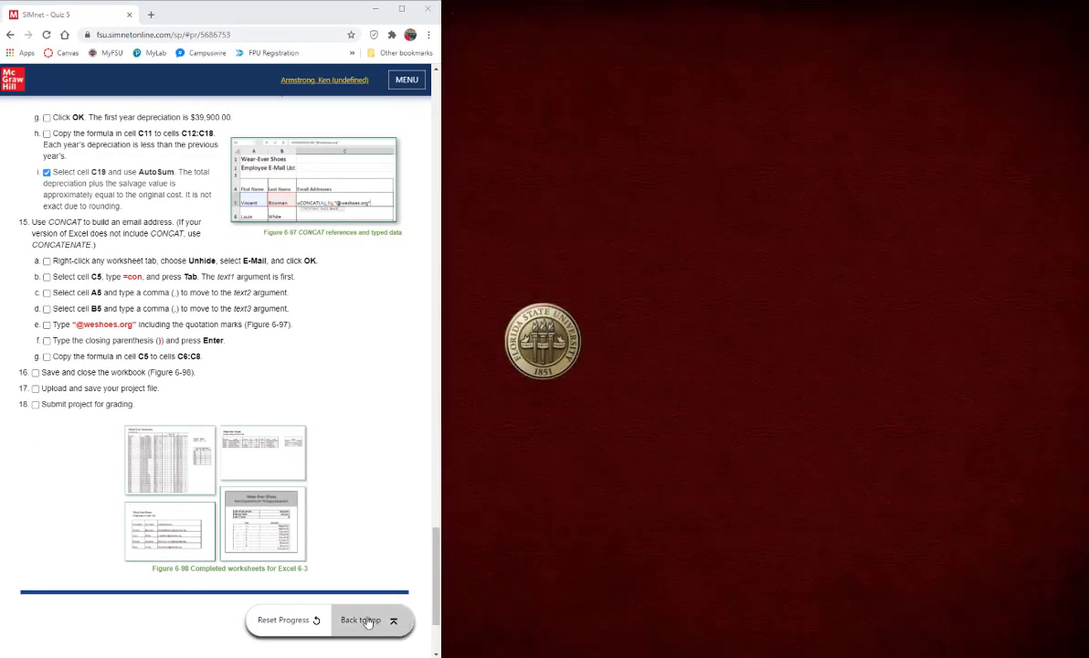
pyautogui.click(370, 620)
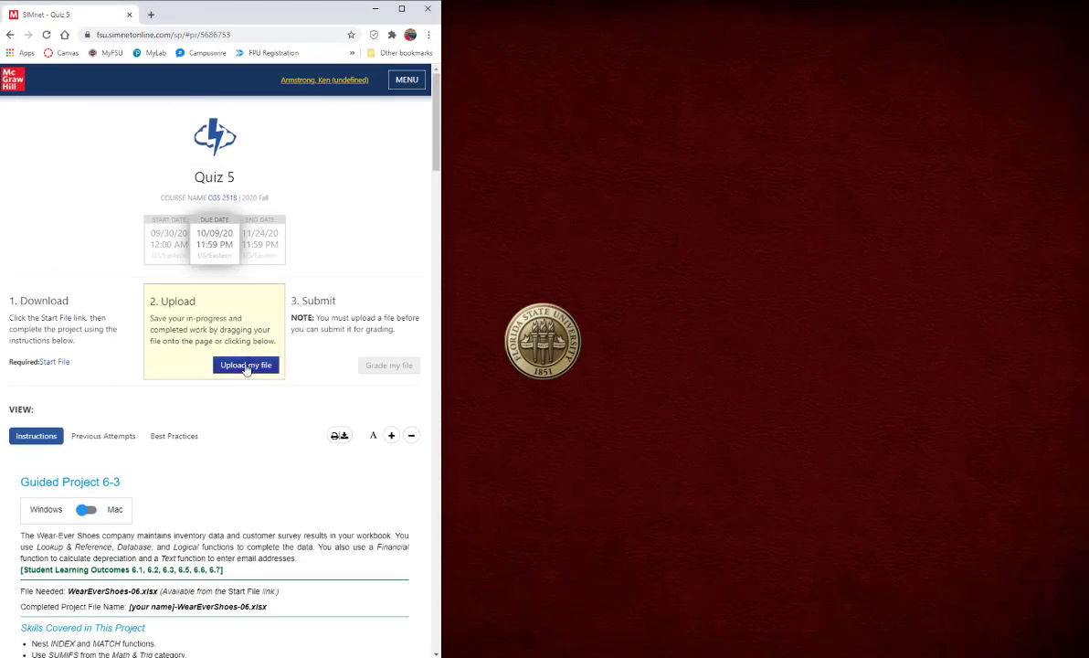
pyautogui.click(246, 367)
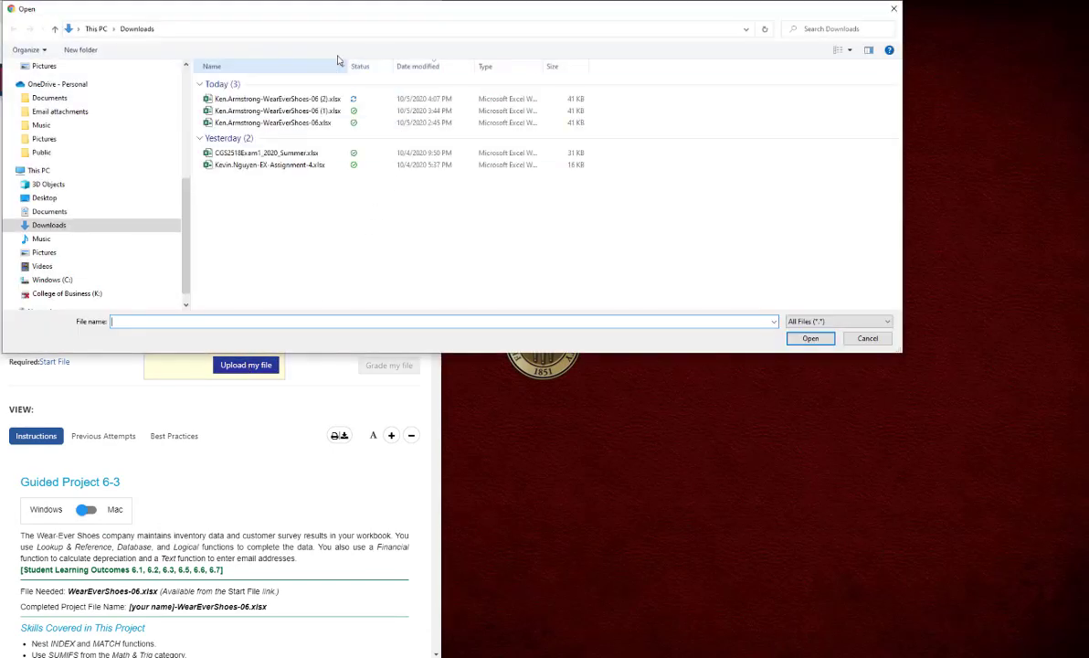
pyautogui.doubleClick(292, 99)
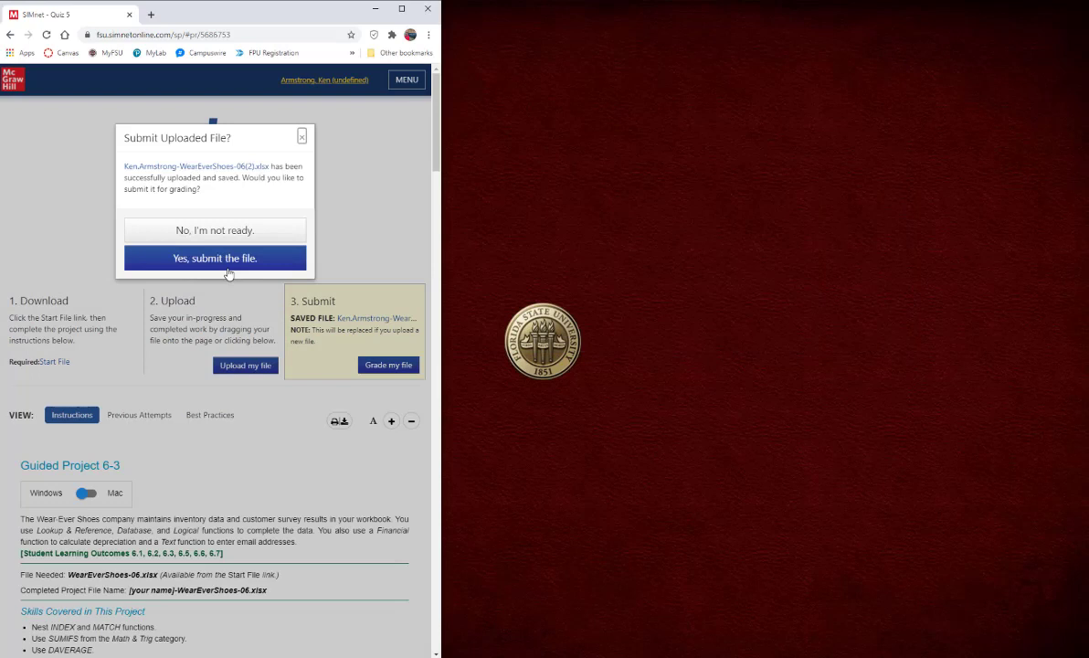
pyautogui.click(215, 258)
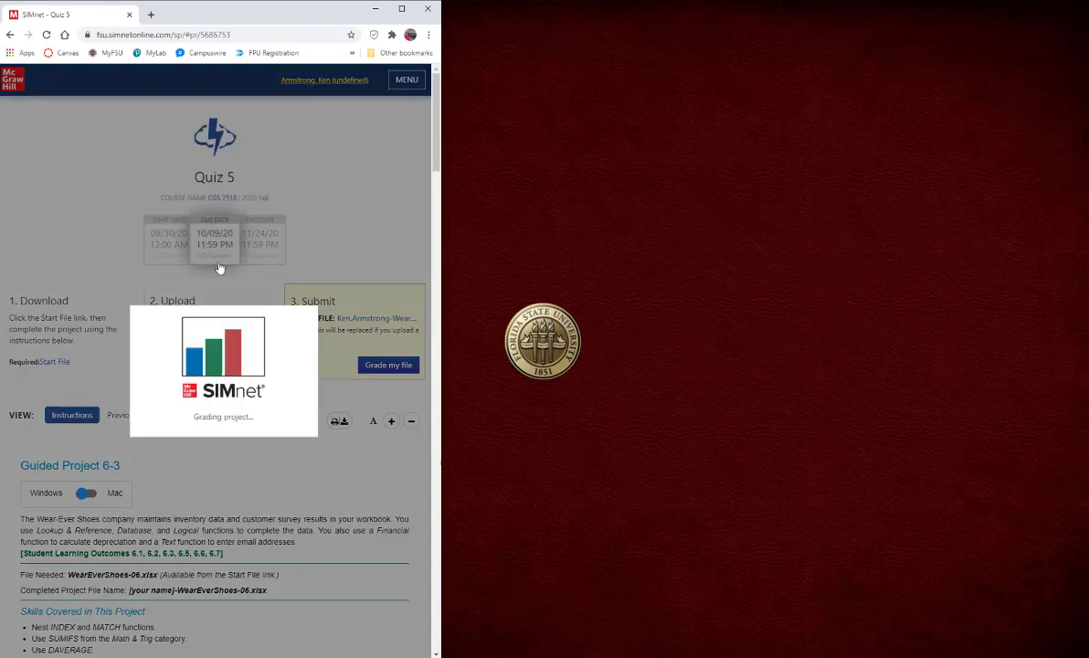